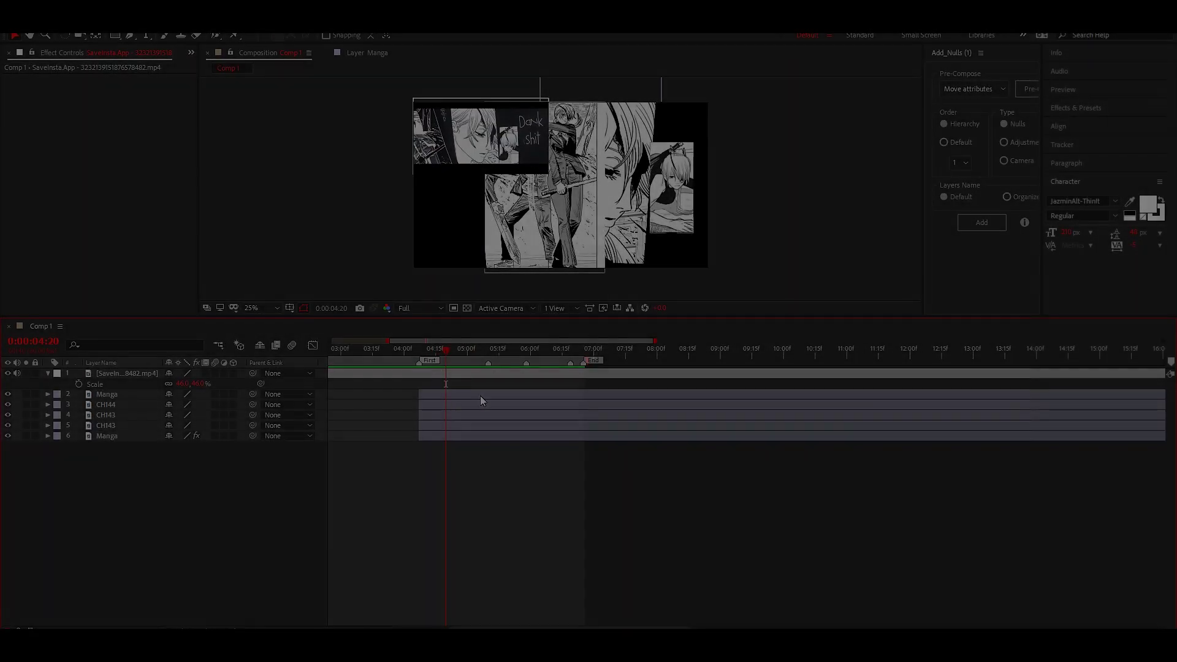
Step: Isolate the CH143 panel layer and tilt it to -6° rotation
drag(8, 395, 7, 415)
click(105, 405)
click(8, 394)
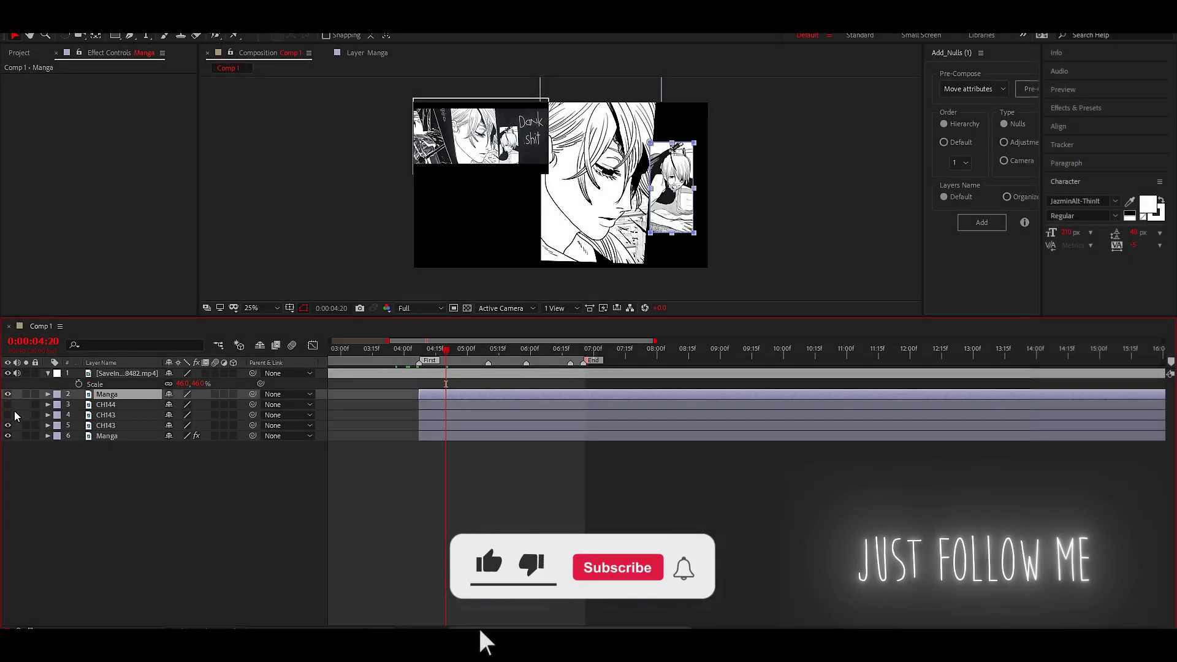
click(105, 425)
key(s)
drag(181, 436, 176, 439)
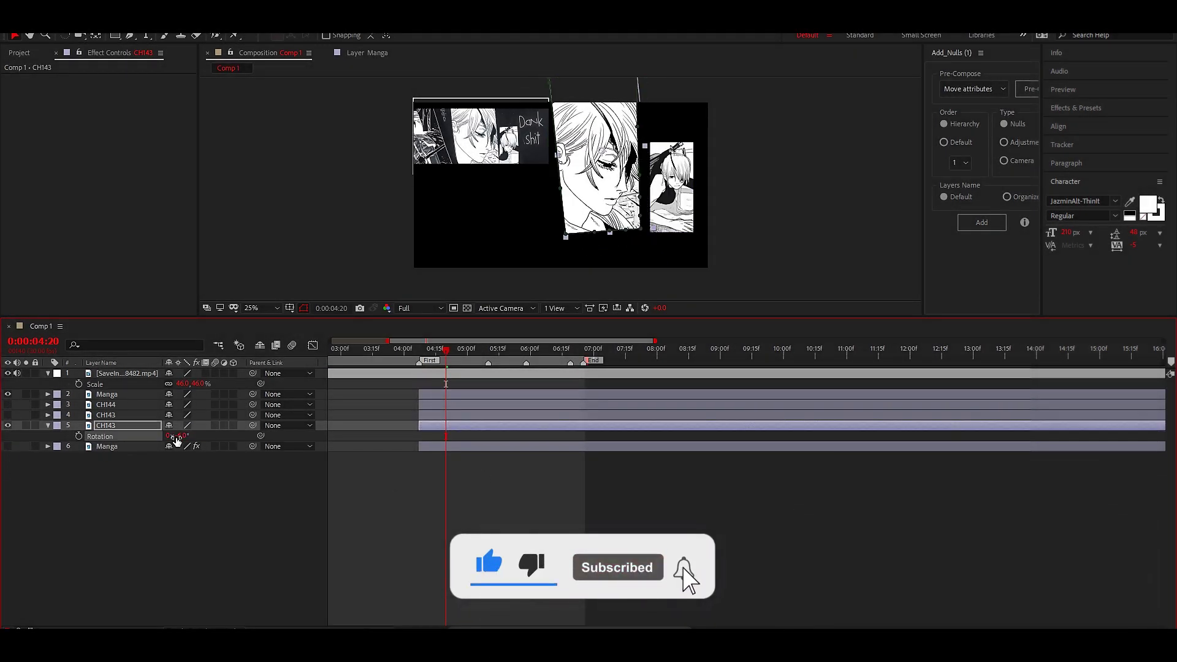
Step: Add a new camera with default settings, dismissing the 2D-layers warning
key(ctrl+alt+shift+c)
key(Return)
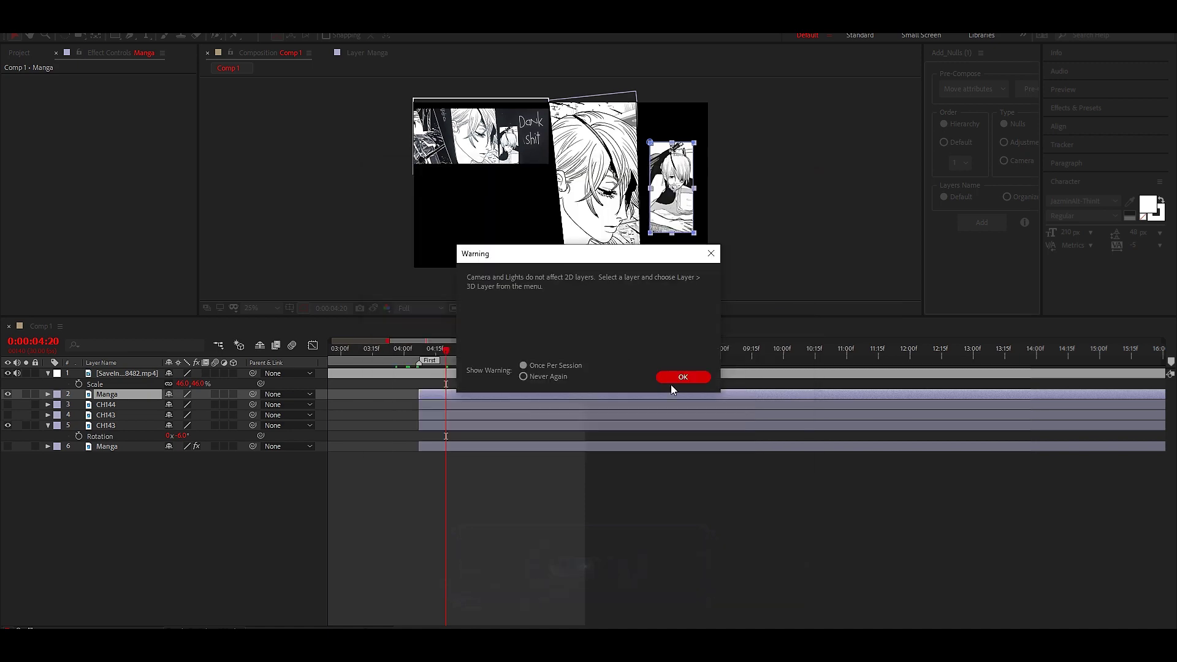
key(Return)
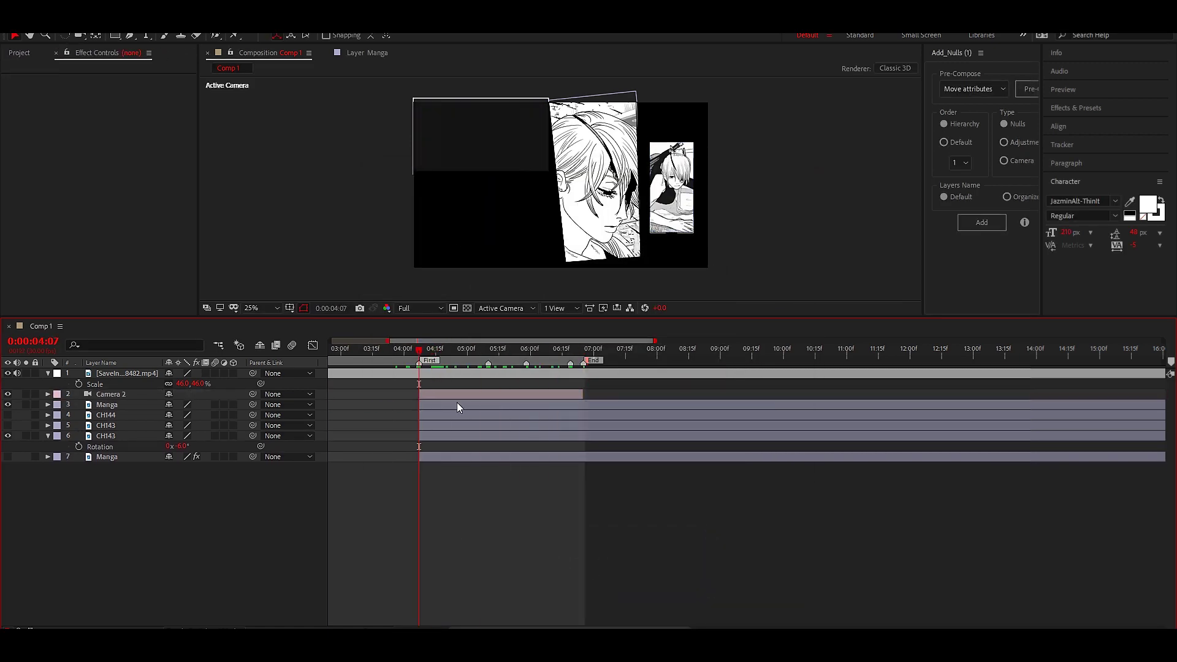
Step: Create three default-order nulls linked to the camera, then duplicate for extra nulls
click(944, 143)
click(960, 162)
click(981, 222)
key(ctrl+d)
key(ctrl+d)
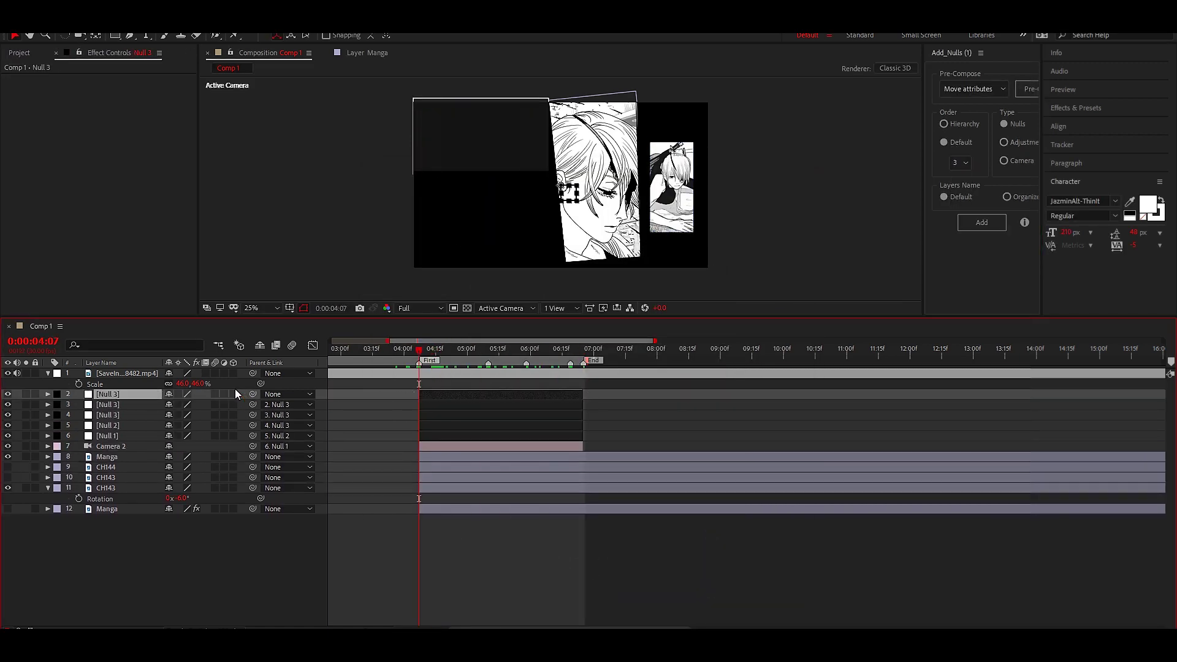
Step: Make all the manga panel layers 3D
drag(233, 456, 233, 488)
click(229, 523)
key(ctrl+grave)
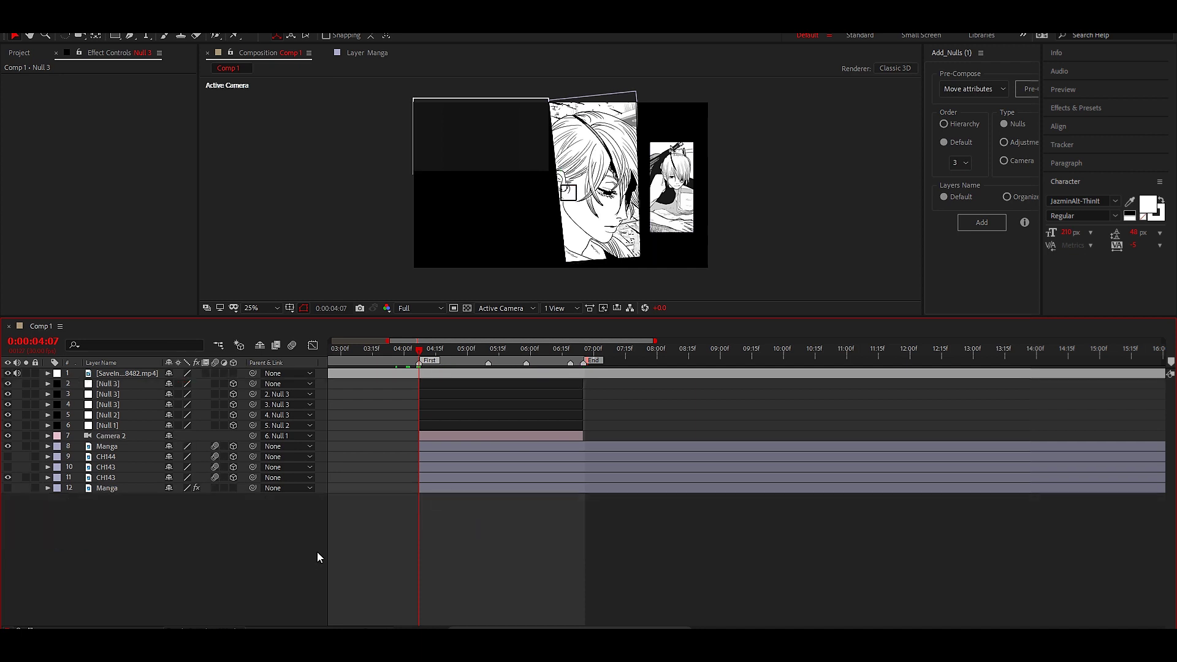
Step: Reorder the Manga layer so it sits below CH143
click(465, 425)
key(equal)
click(469, 488)
click(462, 477)
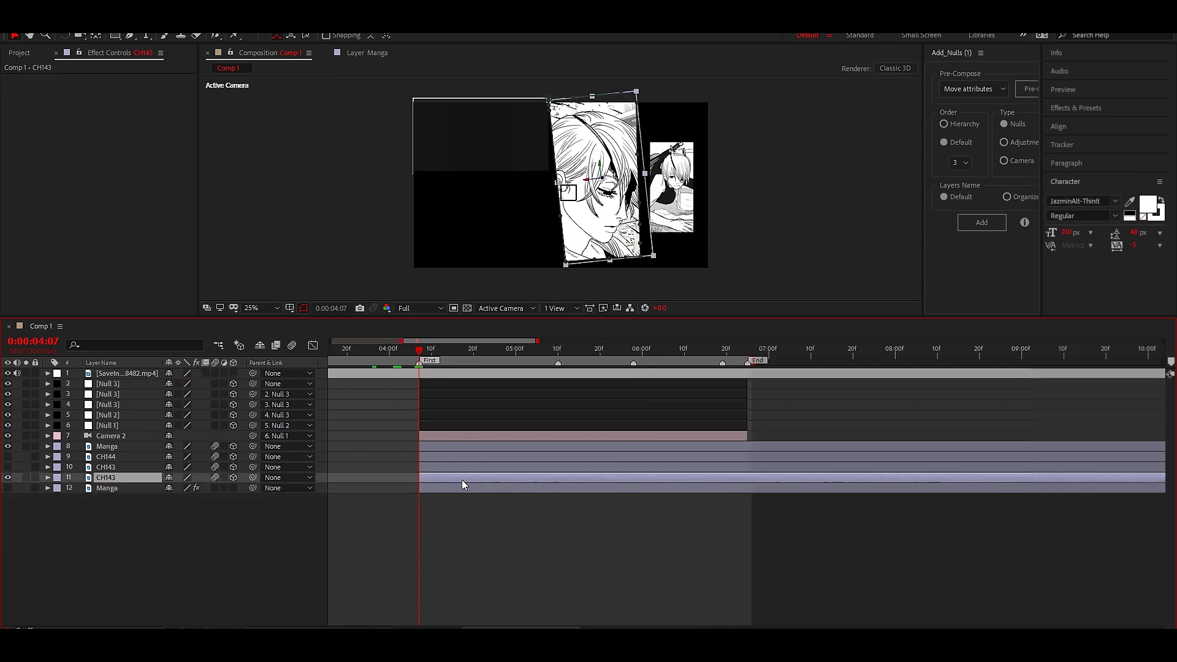
key(p)
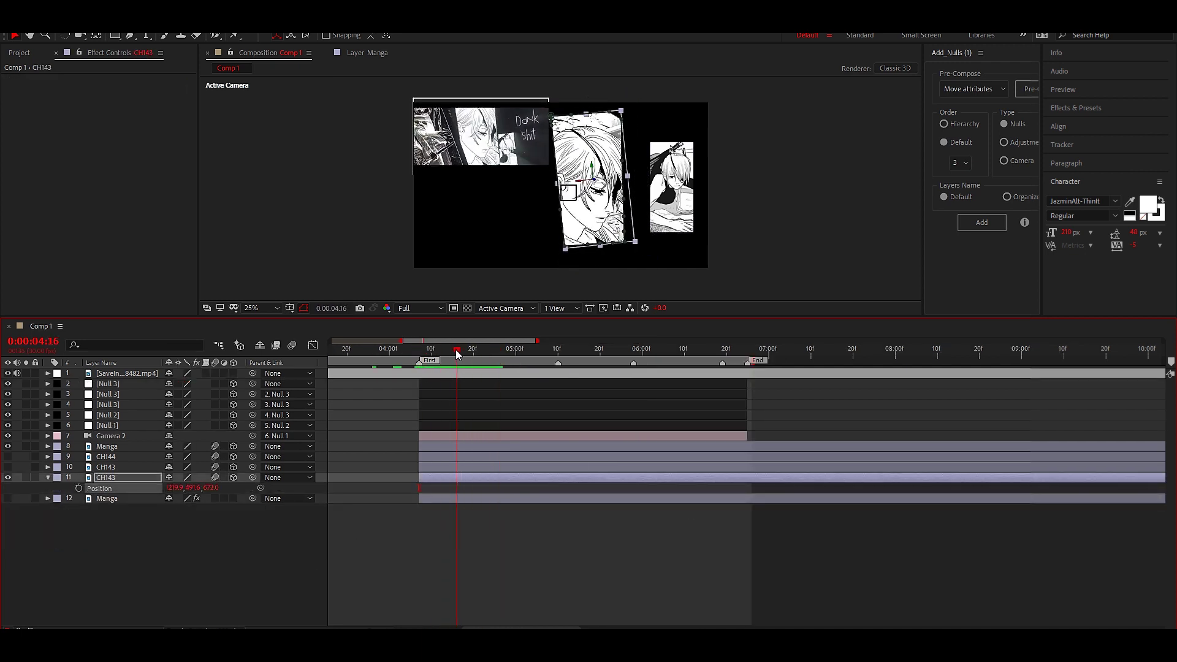
drag(472, 360, 486, 360)
click(492, 446)
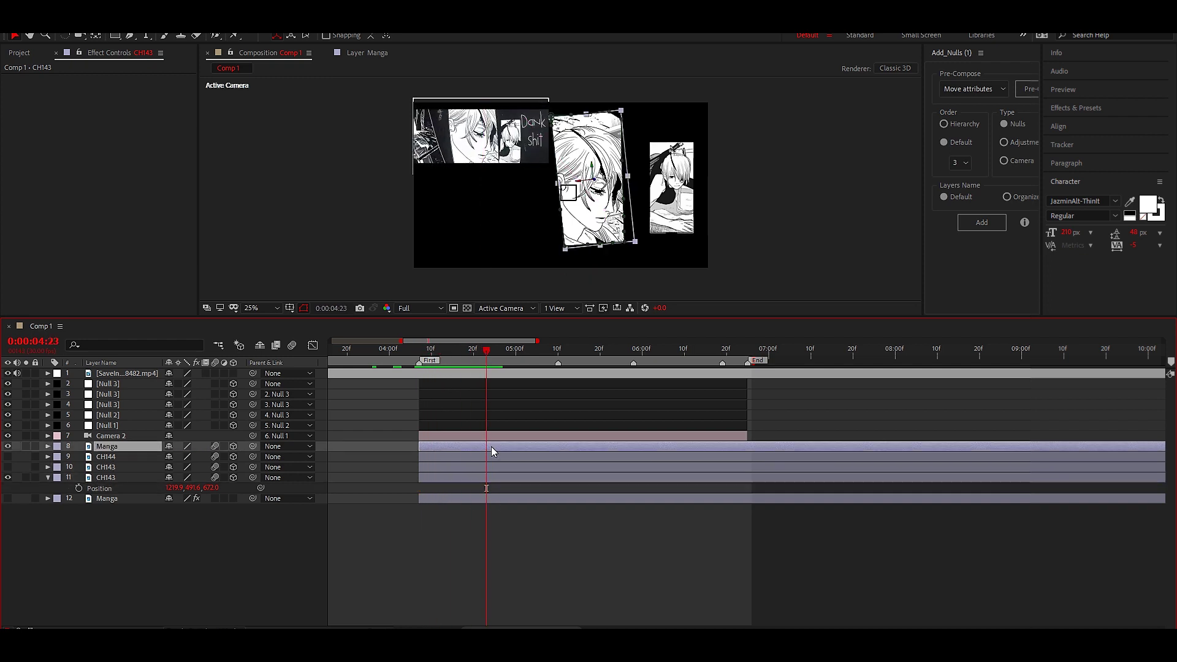
key(ctrl+bracketright)
key(ctrl+bracketright)
Step: Give the Manga and CH143 layers a Cyan label
shift+click(107, 477)
click(57, 467)
click(115, 439)
click(113, 439)
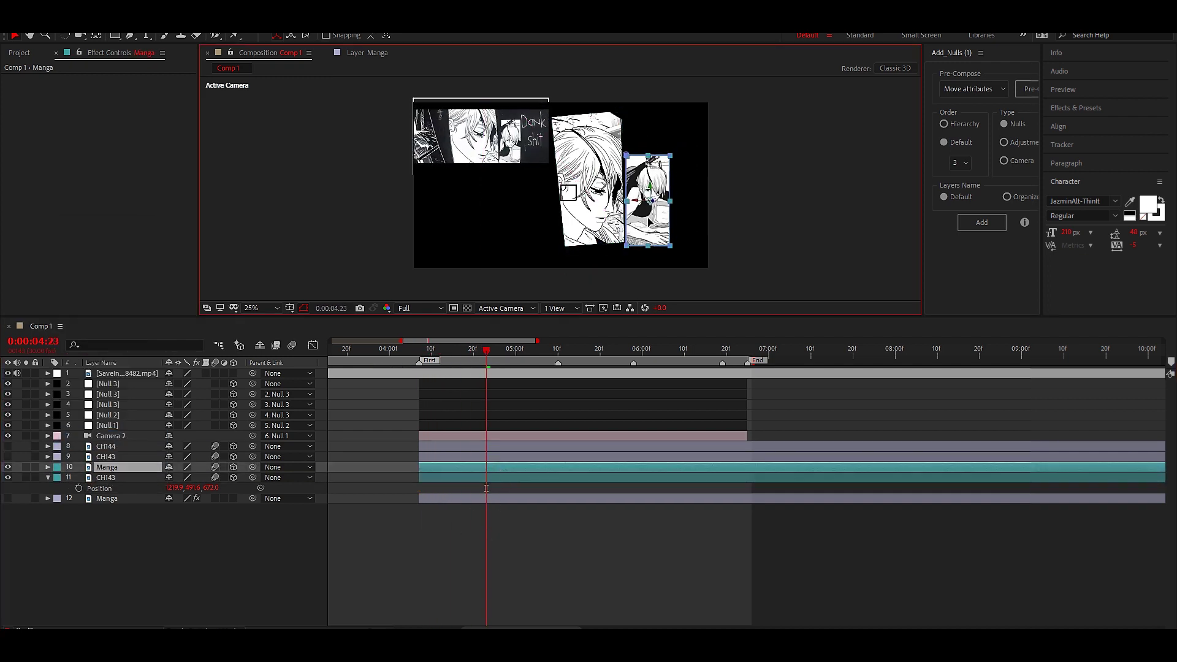
Step: Keyframe Manga's Position from below the frame, eased with a steep speed curve
click(116, 467)
key(p)
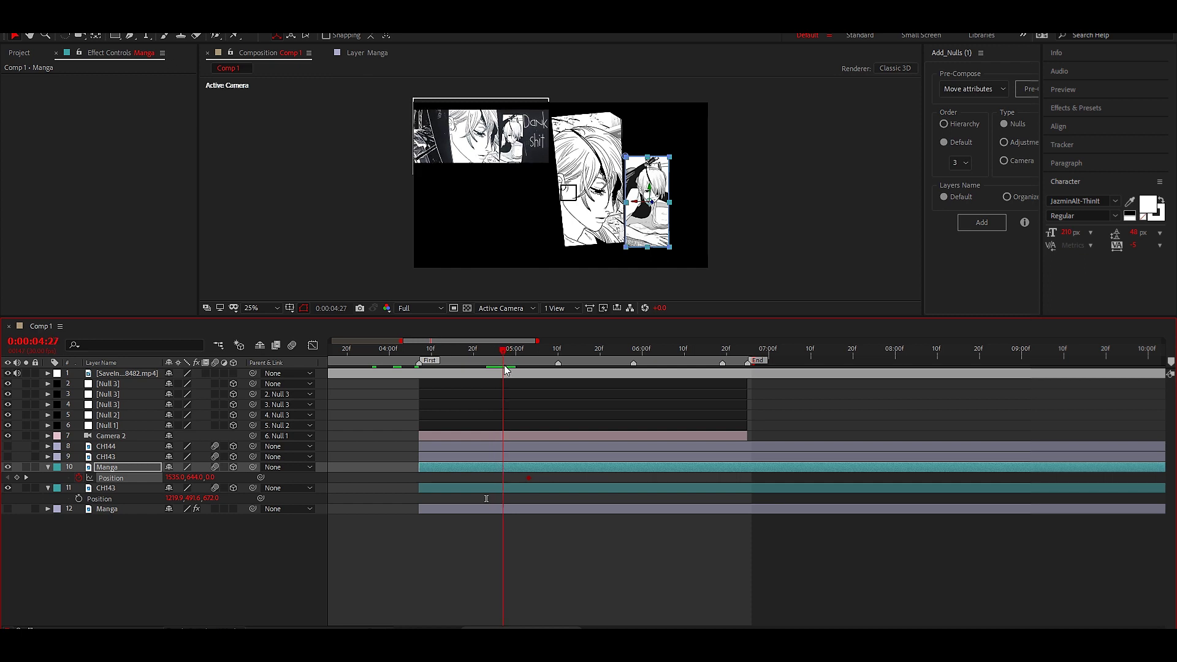
drag(627, 219, 626, 299)
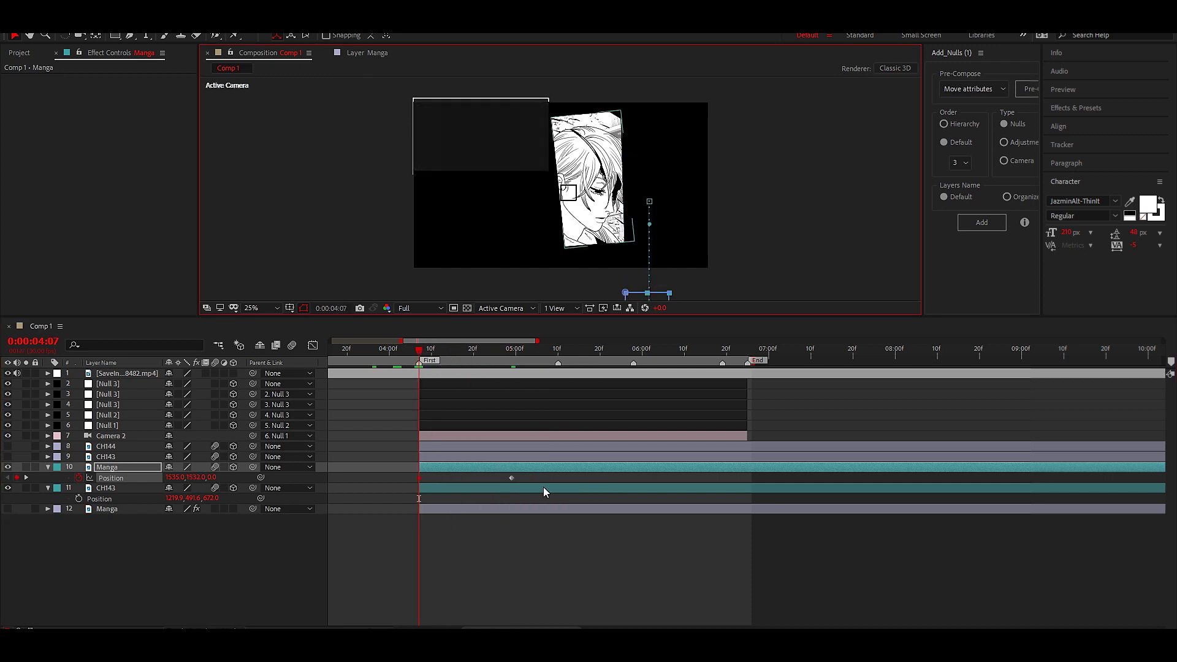
key(shift+F3)
drag(499, 590, 465, 591)
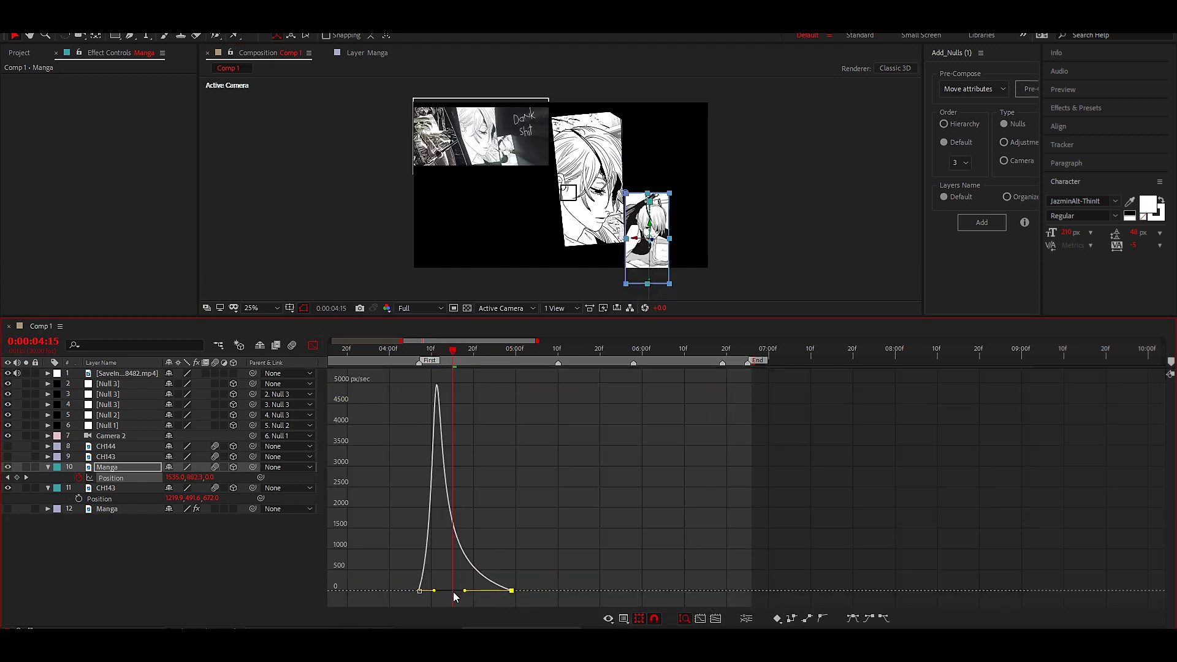
Step: Preview the Manga slide-in from 4:08 and turn CH143 back on
click(313, 345)
drag(453, 350, 424, 354)
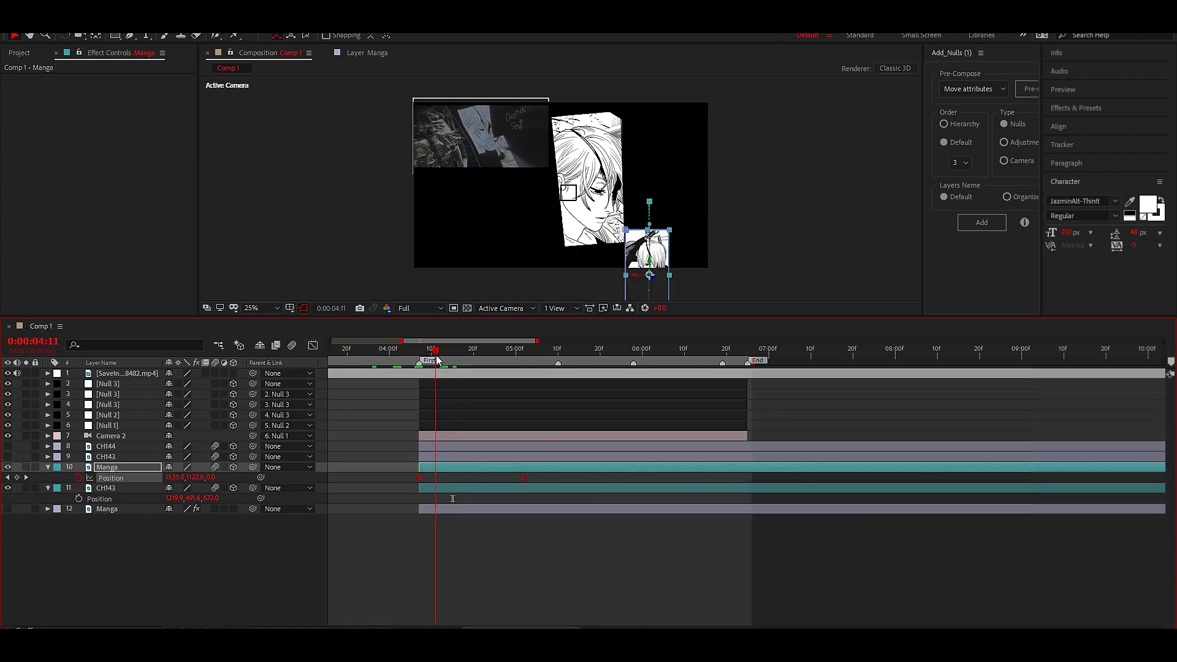
key(space)
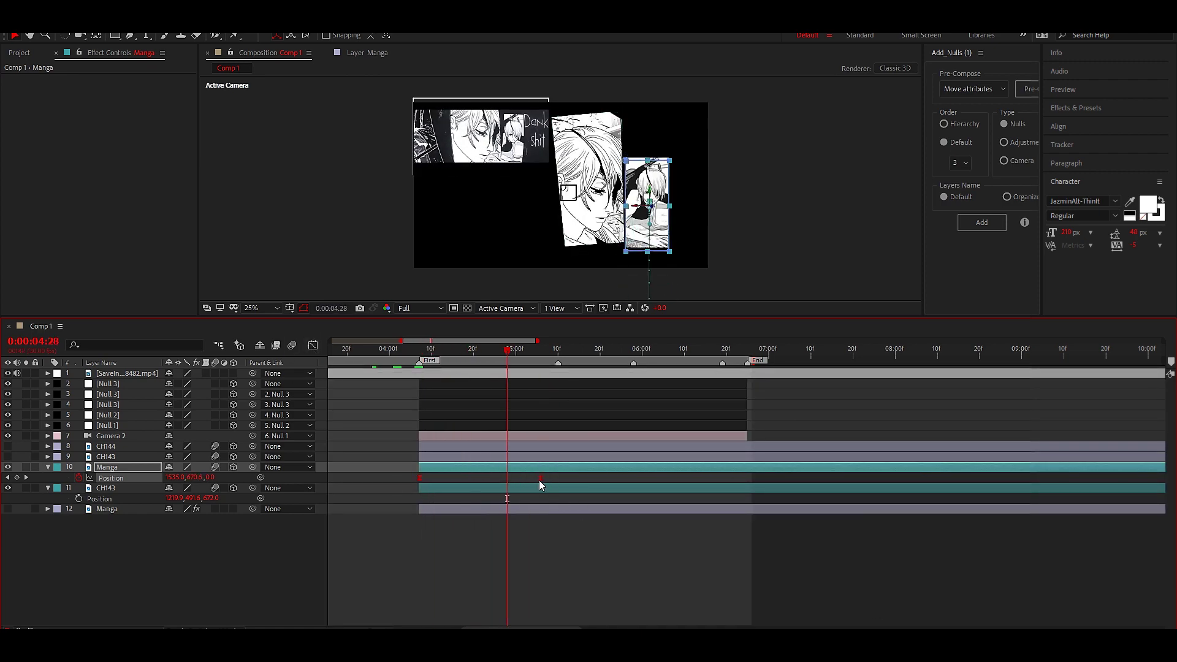
drag(508, 351, 545, 376)
click(565, 457)
click(7, 456)
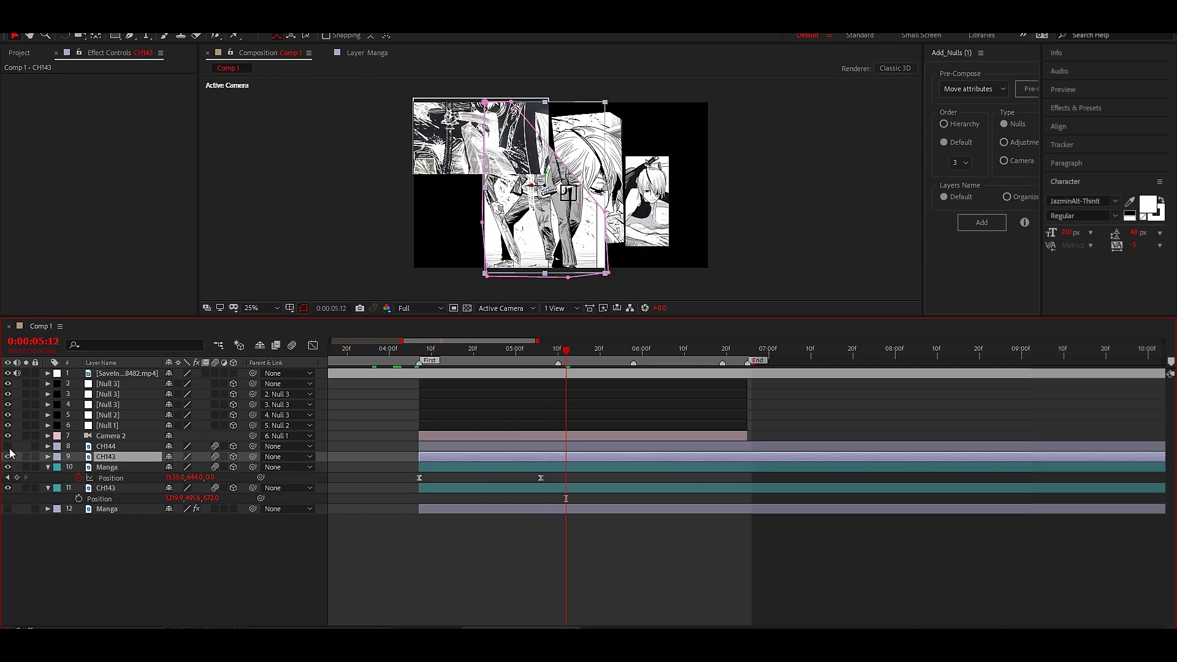
Step: Move CH144 and CH143 left to X 376
click(561, 447)
click(512, 355)
drag(422, 358, 498, 370)
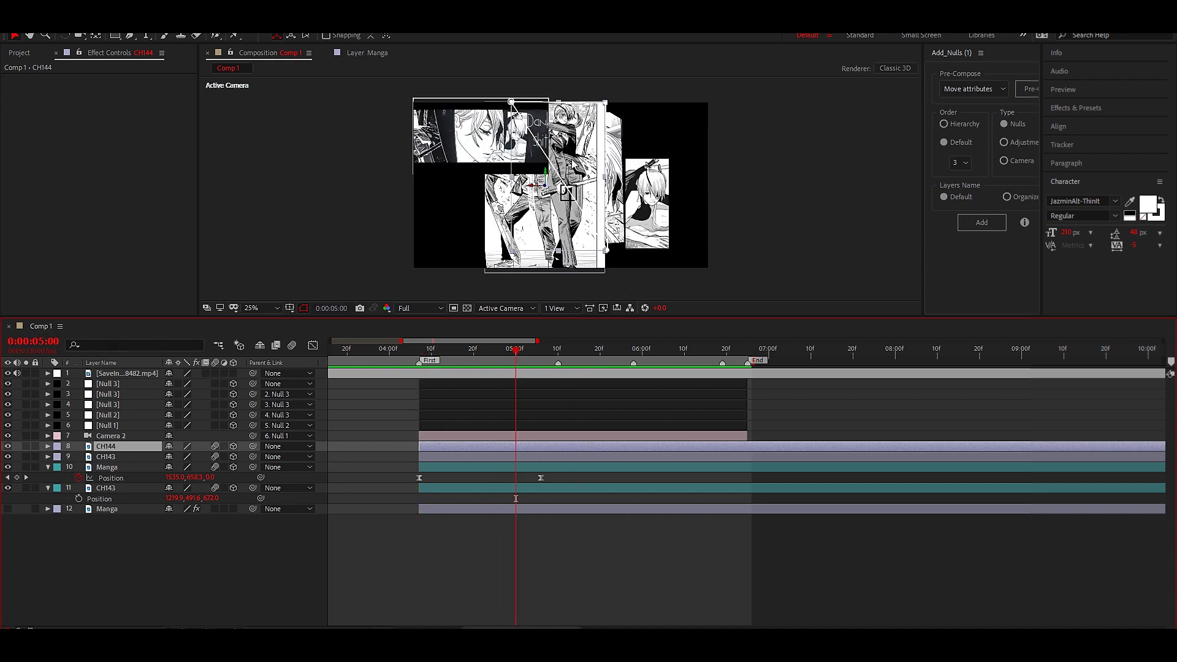
click(554, 353)
ctrl+click(105, 457)
key(p)
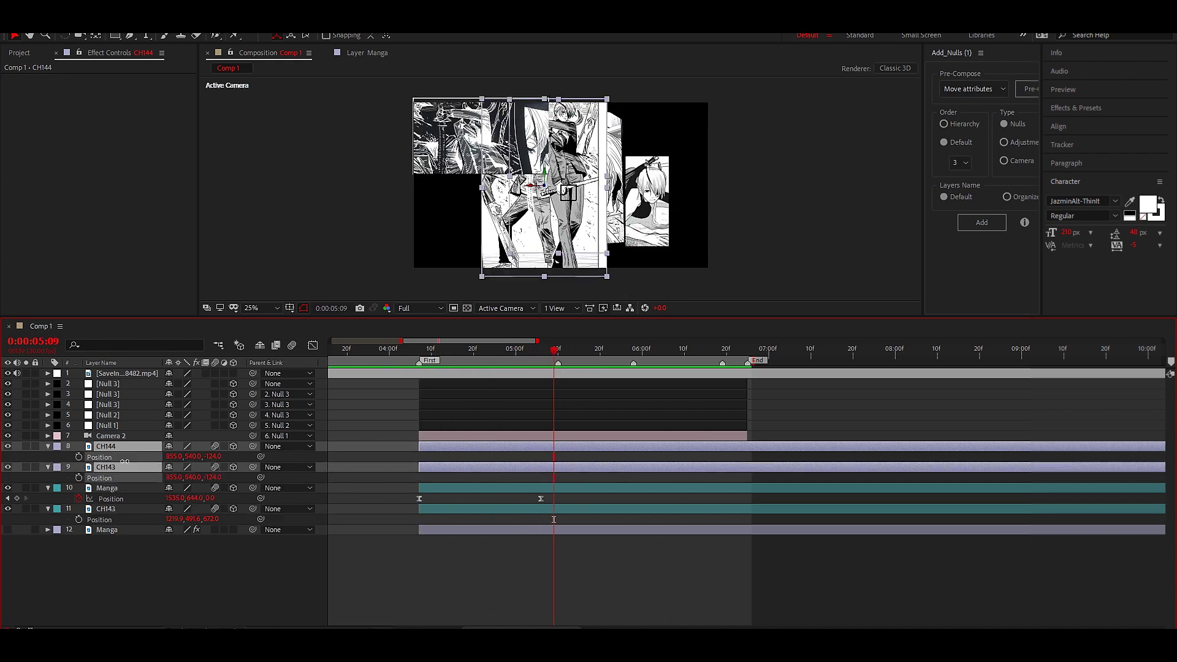
drag(192, 460, 92, 460)
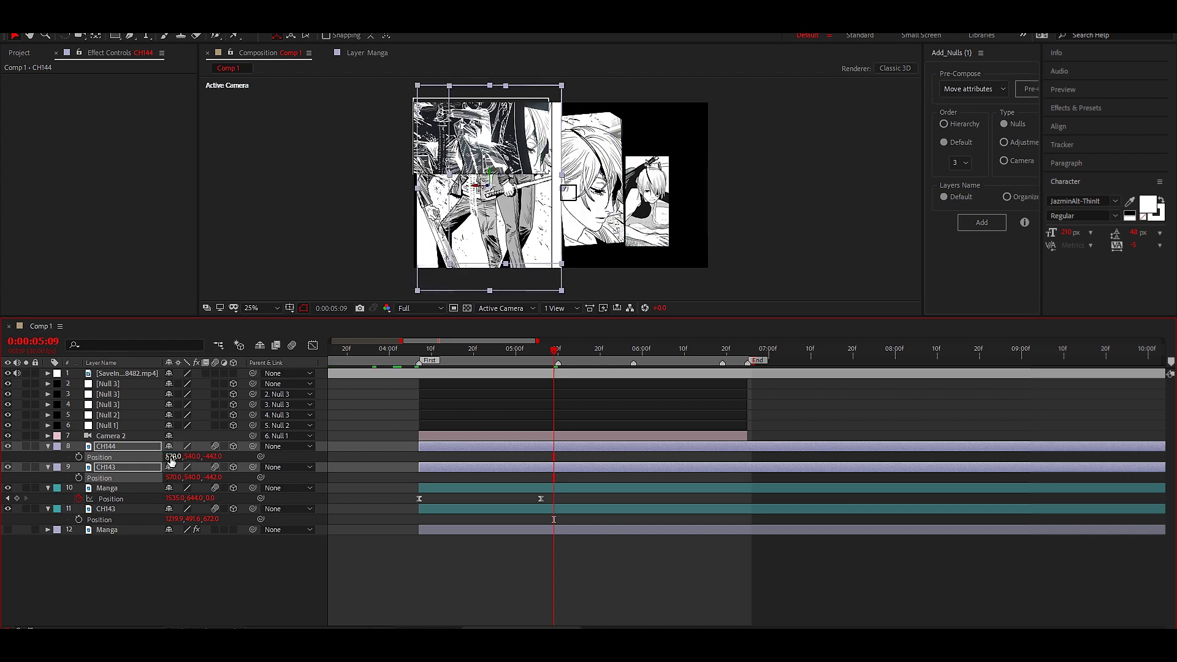
click(501, 353)
Step: Slide Null 1's position left to shift the camera rig
click(108, 425)
key(p)
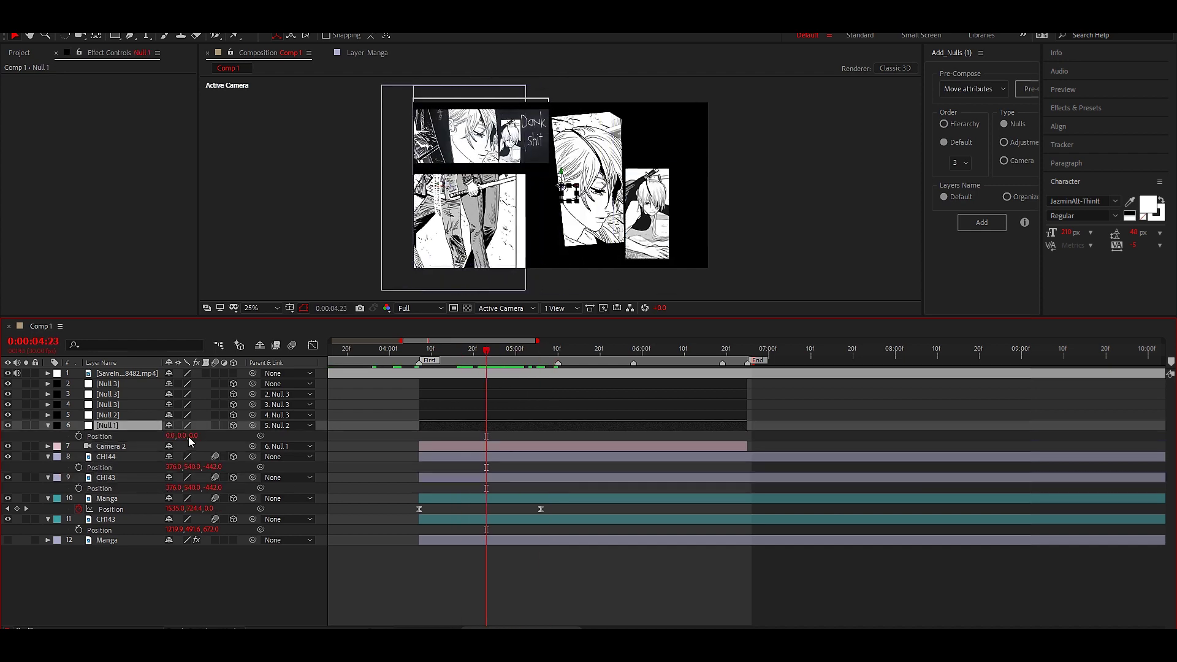
drag(178, 435, 364, 458)
Step: Set the Manga layer's anchor point to 2870, 152
click(502, 498)
key(a)
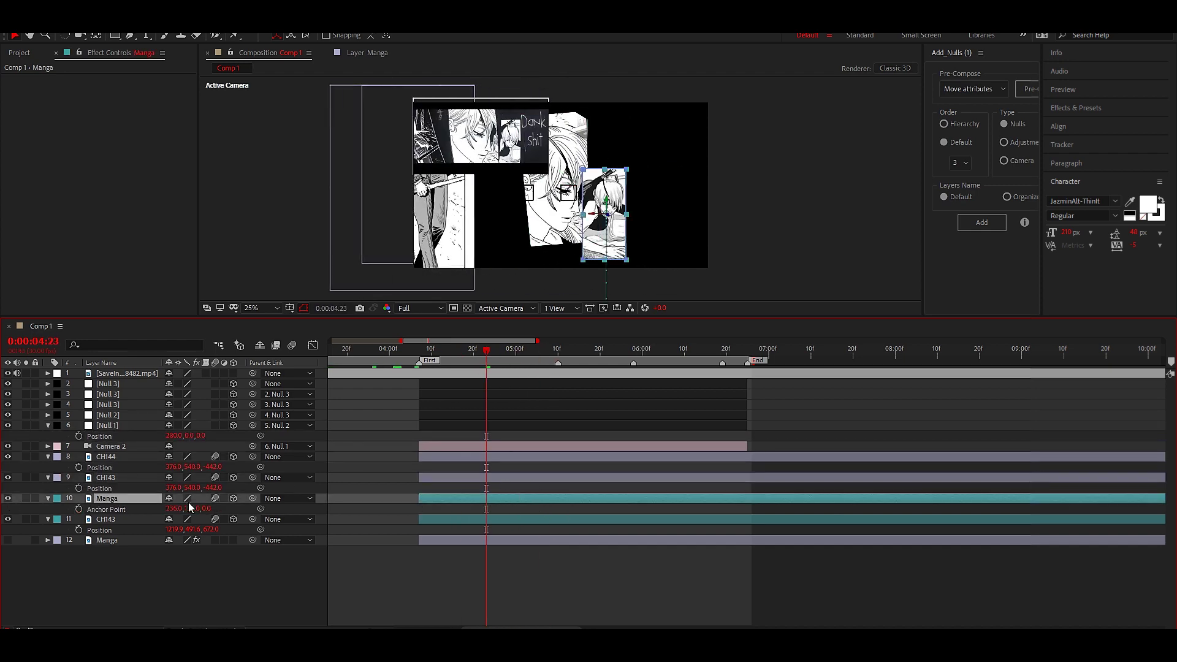
mouse_move(470, 351)
mouse_down()
mouse_move(515, 423)
mouse_move(431, 423)
mouse_up()
Step: Separate Null 1's position dimensions, keyframe Z Position, and spin Z Rotation to +59°
click(107, 424)
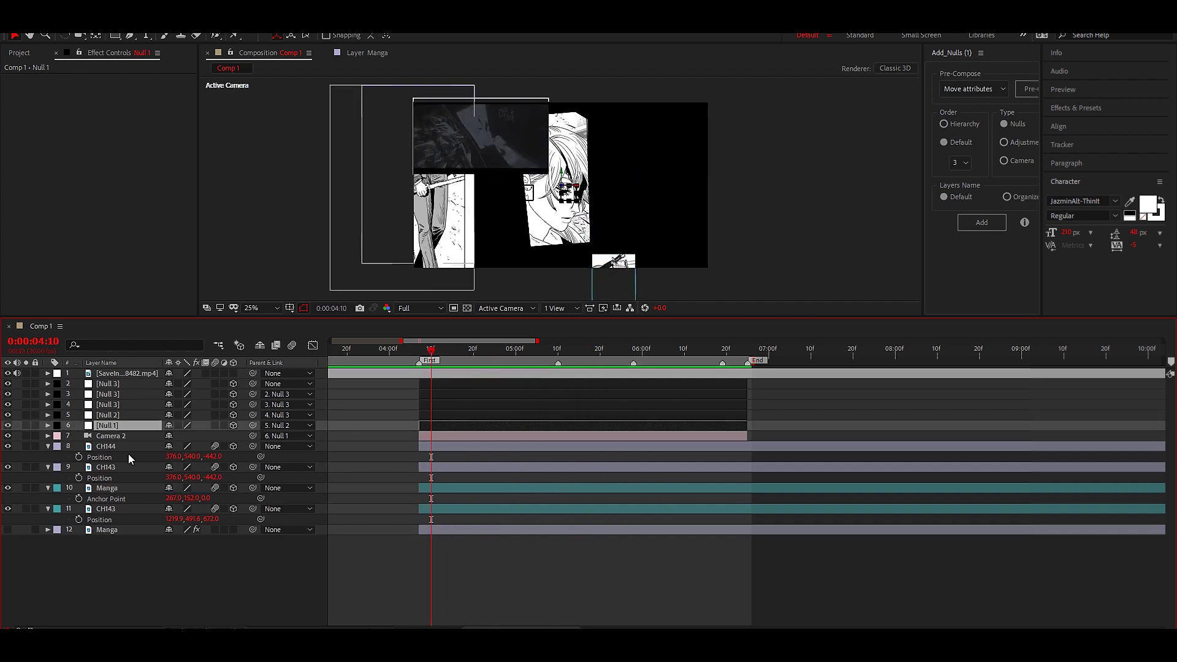
right_click(100, 436)
click(141, 429)
key(shift+r)
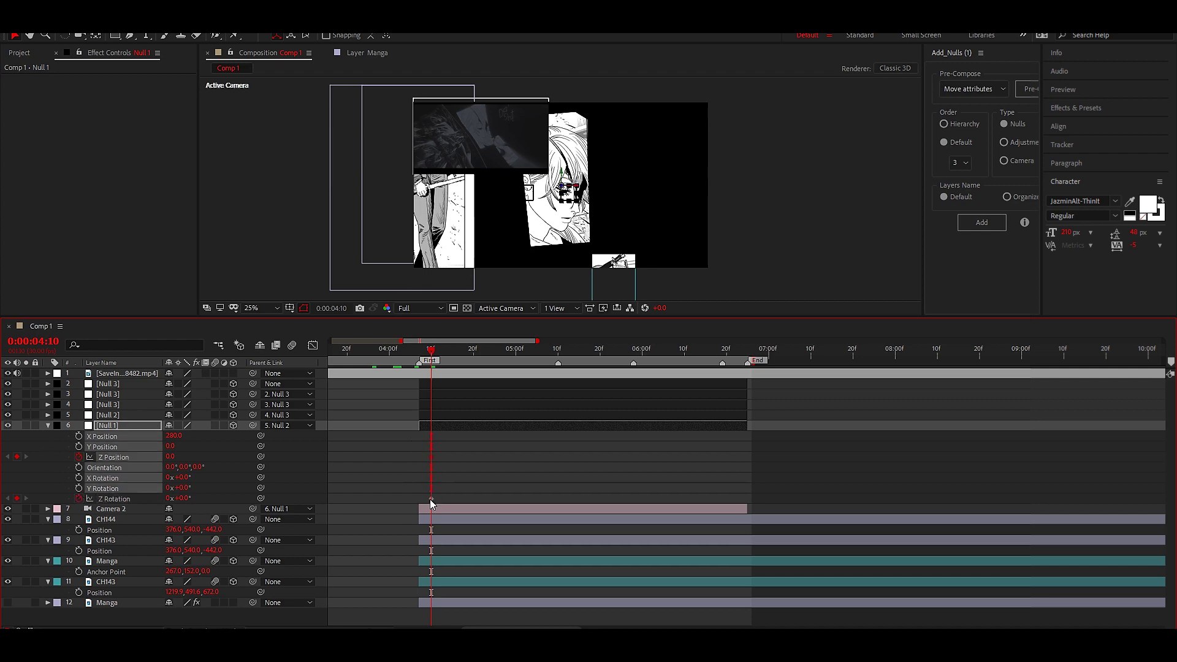
drag(432, 457, 469, 457)
key(u)
drag(198, 450, 230, 450)
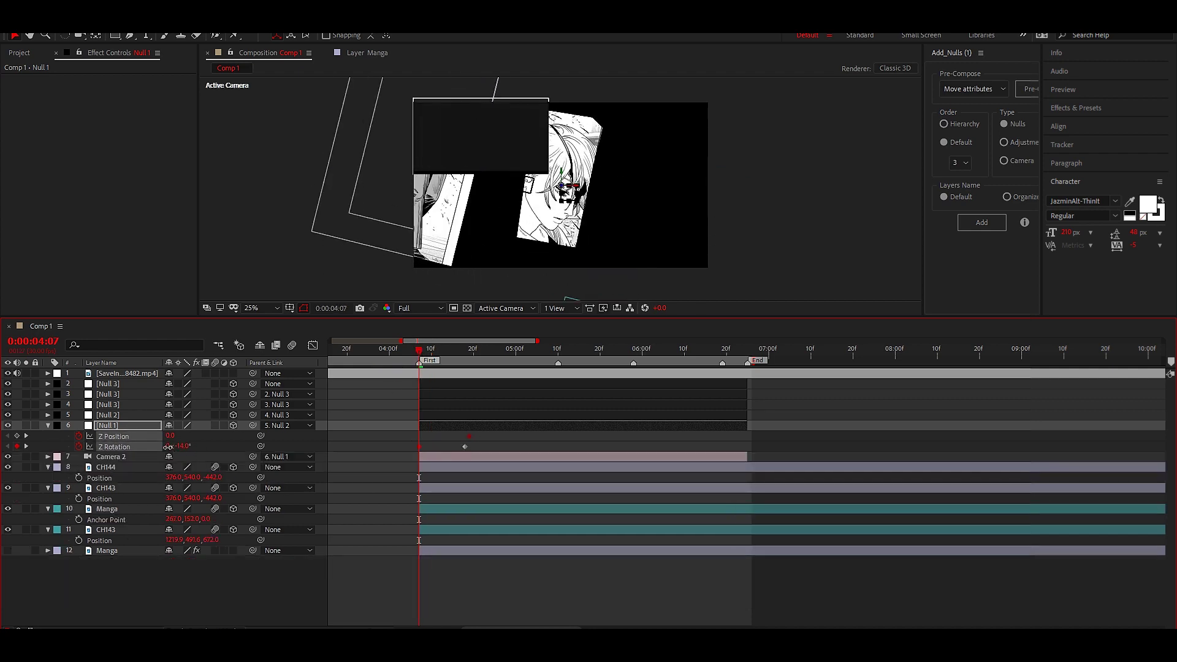
click(177, 436)
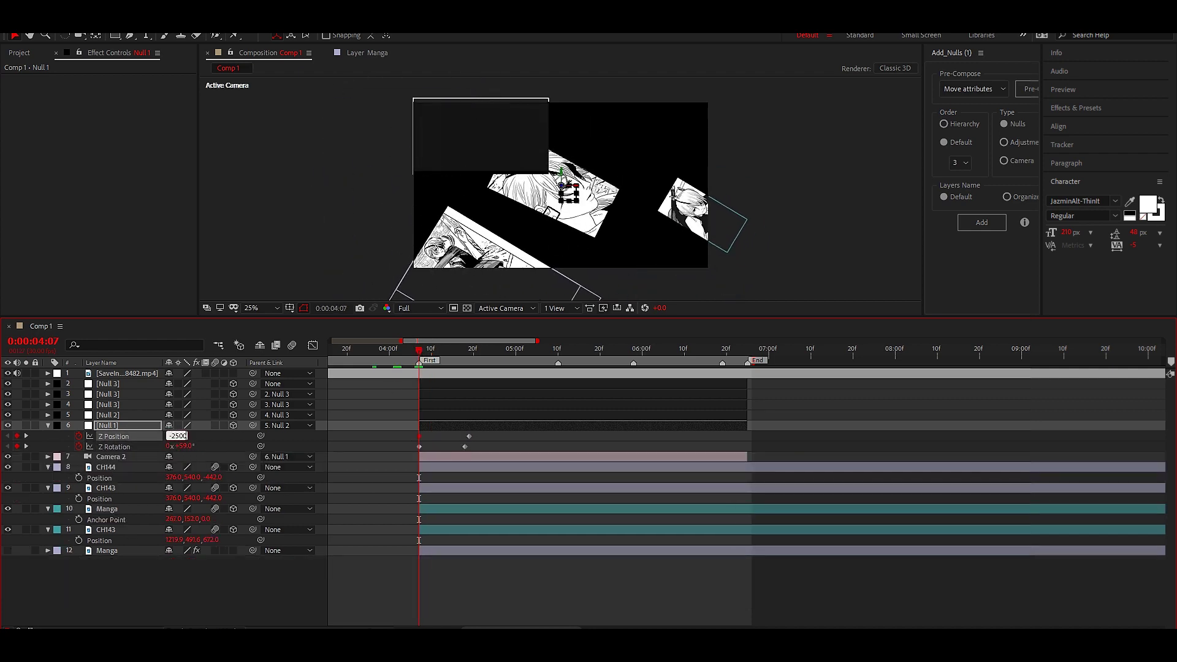
key(Return)
Step: Give Null 1's Z Rotation and Z Position keyframes a steep ease-out, then add an adjustment layer
drag(392, 439, 486, 458)
key(shift+F3)
right_click(616, 467)
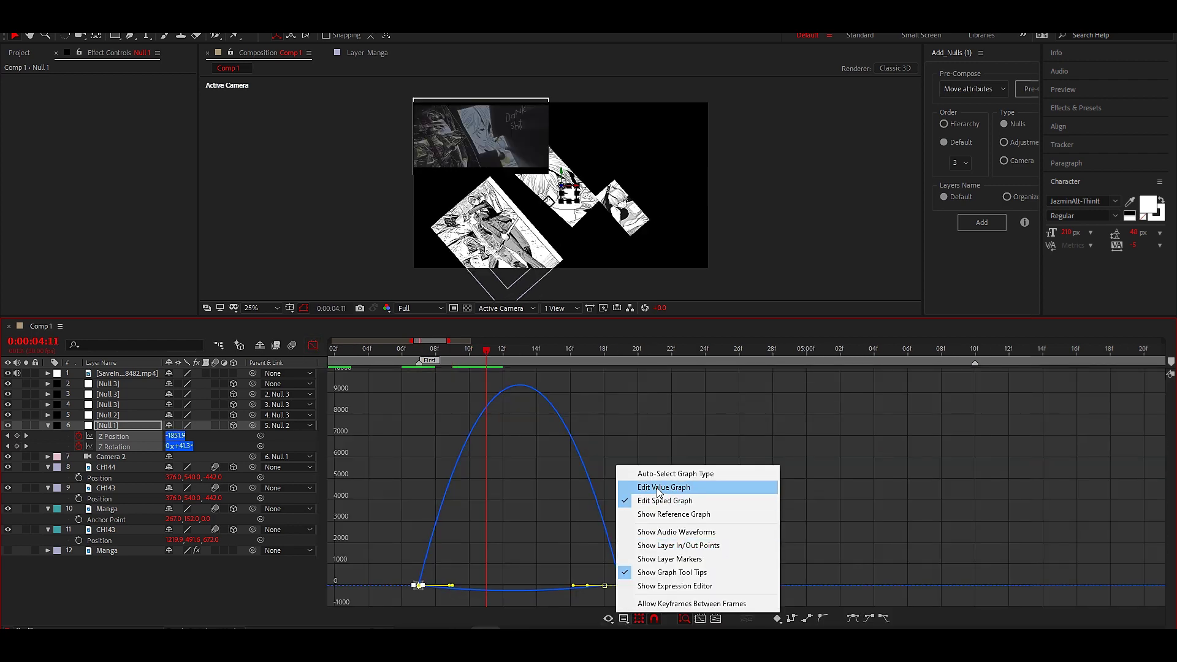
click(660, 488)
drag(560, 590, 434, 590)
drag(483, 389, 451, 579)
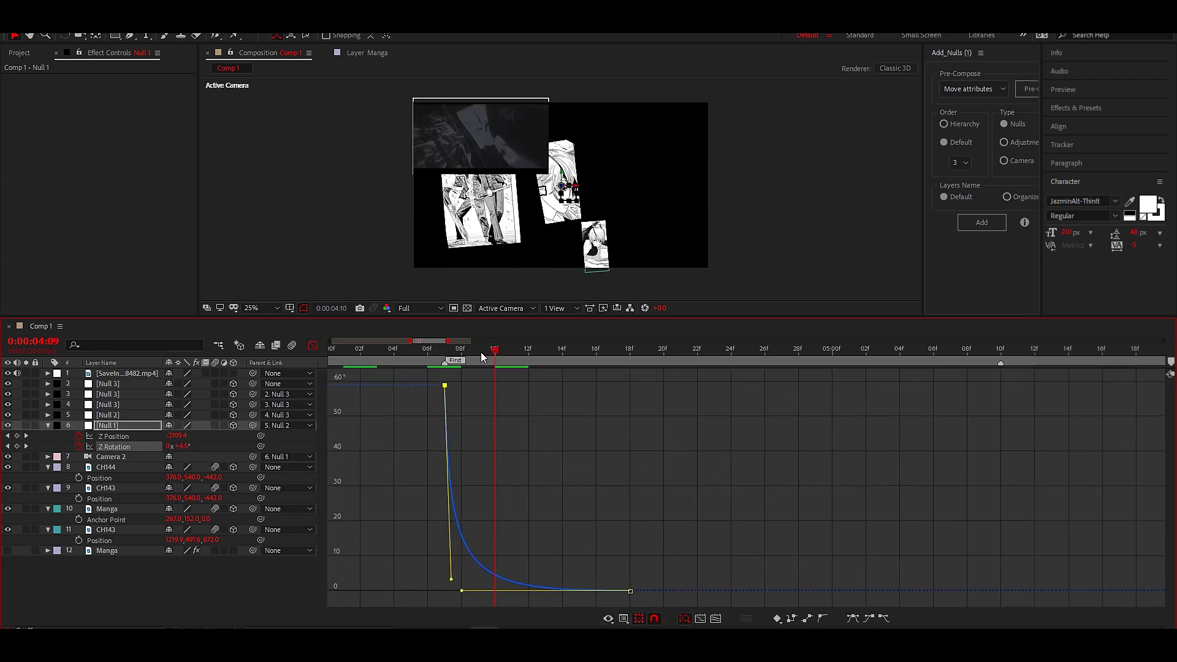
drag(480, 352, 461, 351)
click(113, 436)
drag(466, 591, 449, 428)
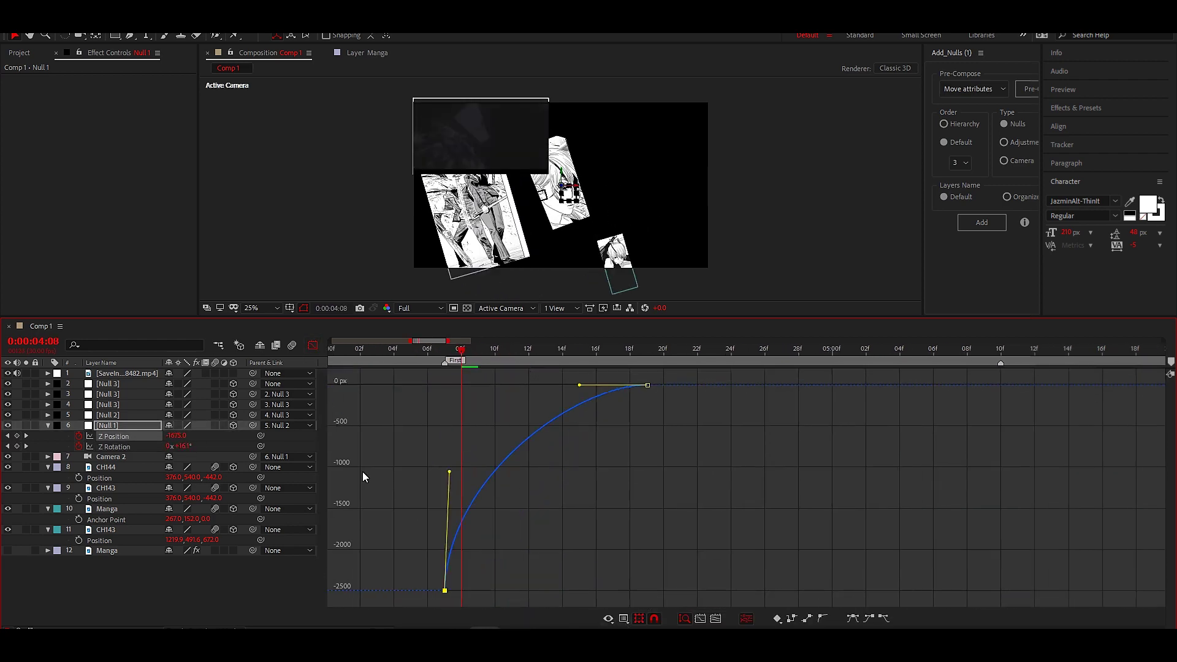
click(312, 346)
key(ctrl+alt+y)
Step: Apply Warp with FishEye style to the adjustment layer, Bend pushed to -50
key(ctrl+space)
text(warp)
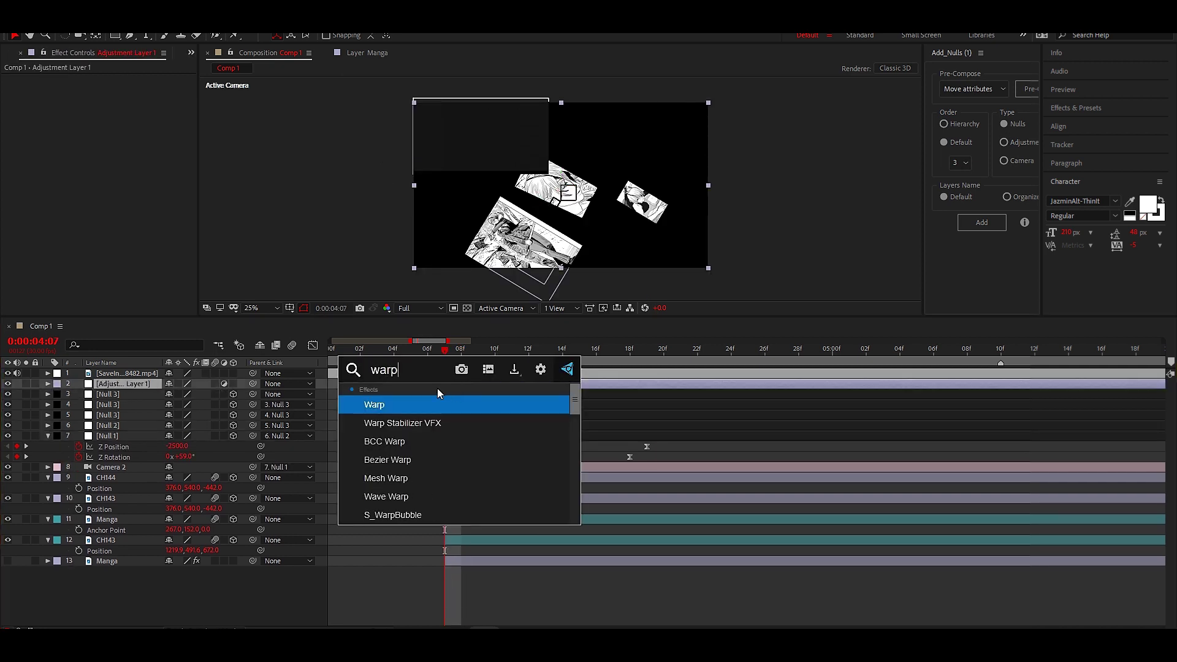
key(Return)
click(146, 88)
click(131, 110)
drag(115, 109, 5, 118)
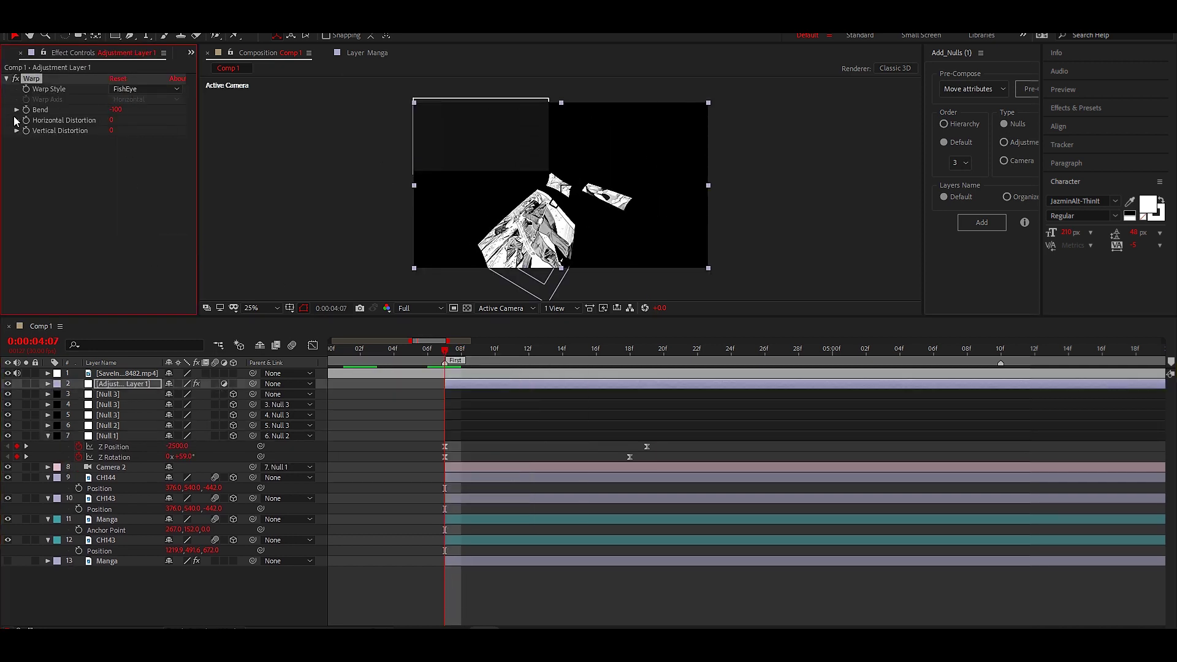
Step: Keyframe Bend back to about -5 a few frames later and ease the keyframes
key(u)
key(Page_Down)
key(Page_Down)
key(Page_Down)
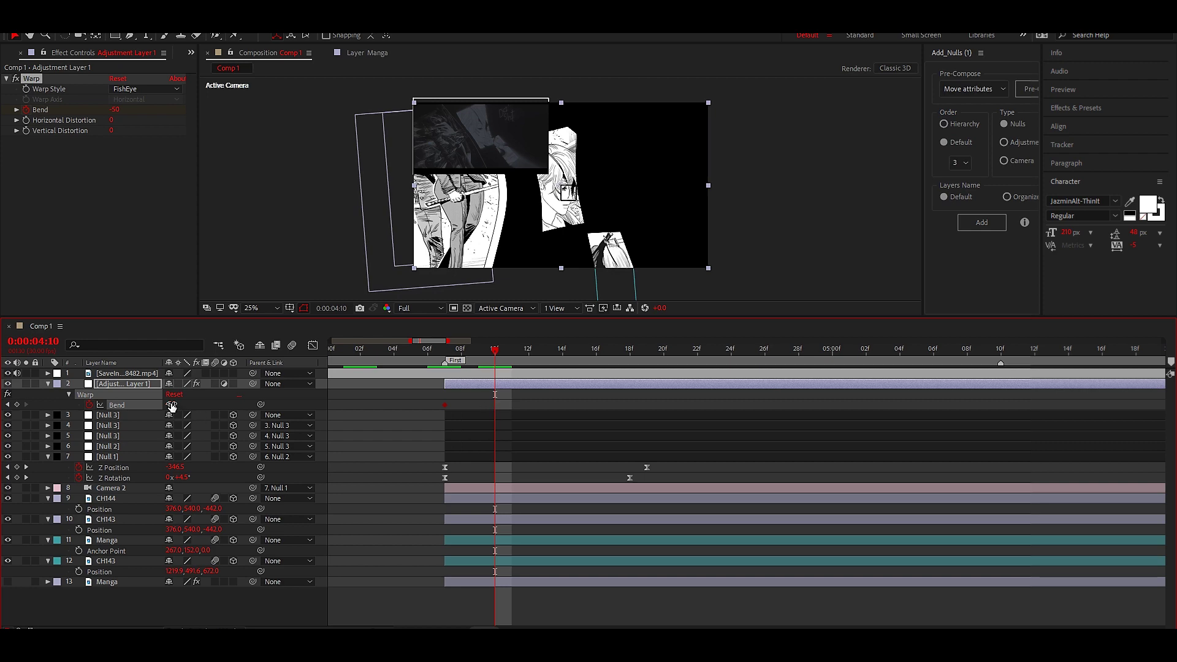
drag(171, 406, 552, 418)
key(Page_Down)
key(Page_Down)
key(Page_Down)
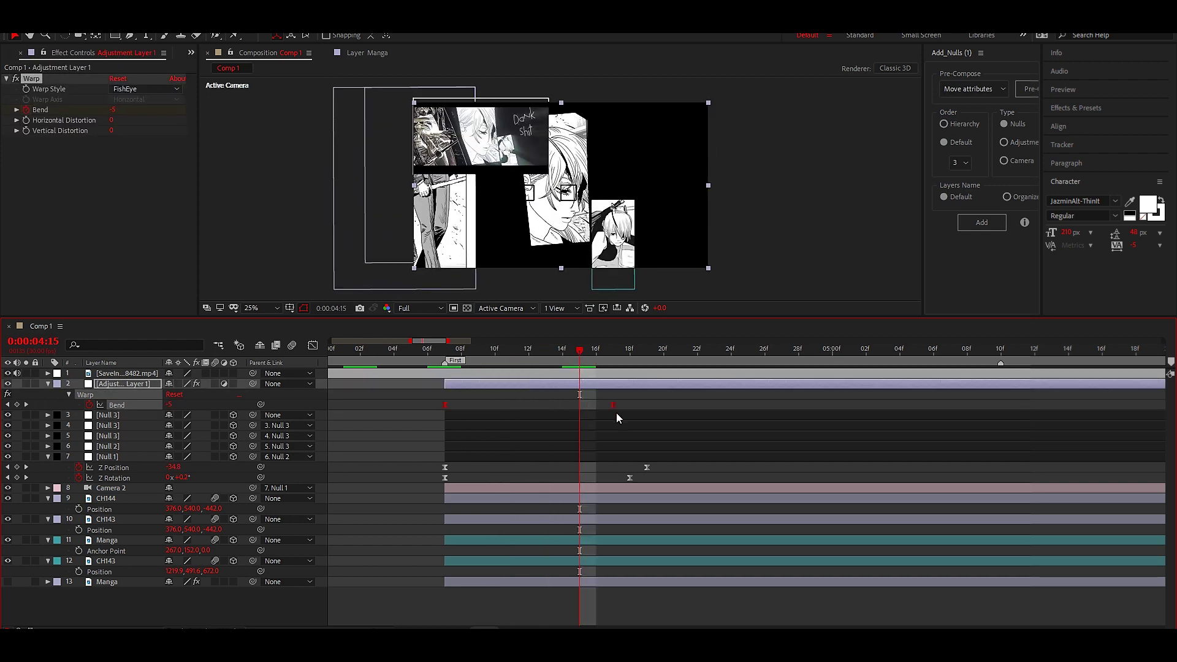
key(shift+F3)
key(j)
key(shift+F3)
click(443, 465)
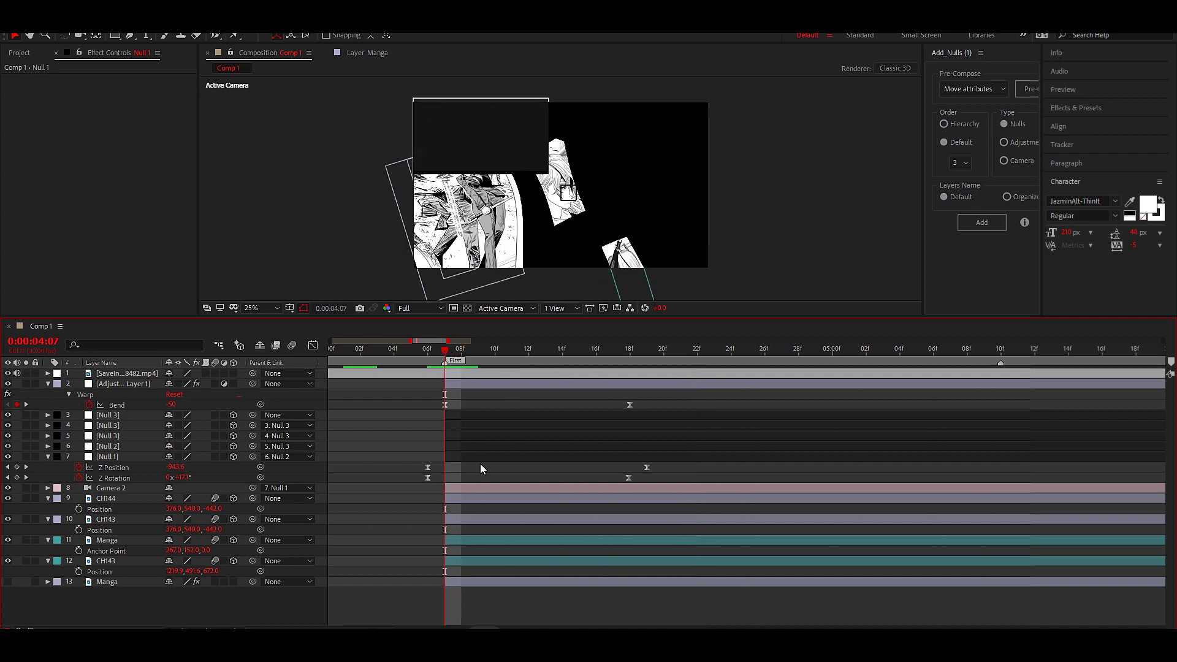
Step: Keyframe Null 2 pushing forward in Z with a sharp speed-graph ease
click(211, 446)
key(p)
key(Page_Down)
key(Page_Down)
key(Page_Down)
drag(193, 457, 250, 457)
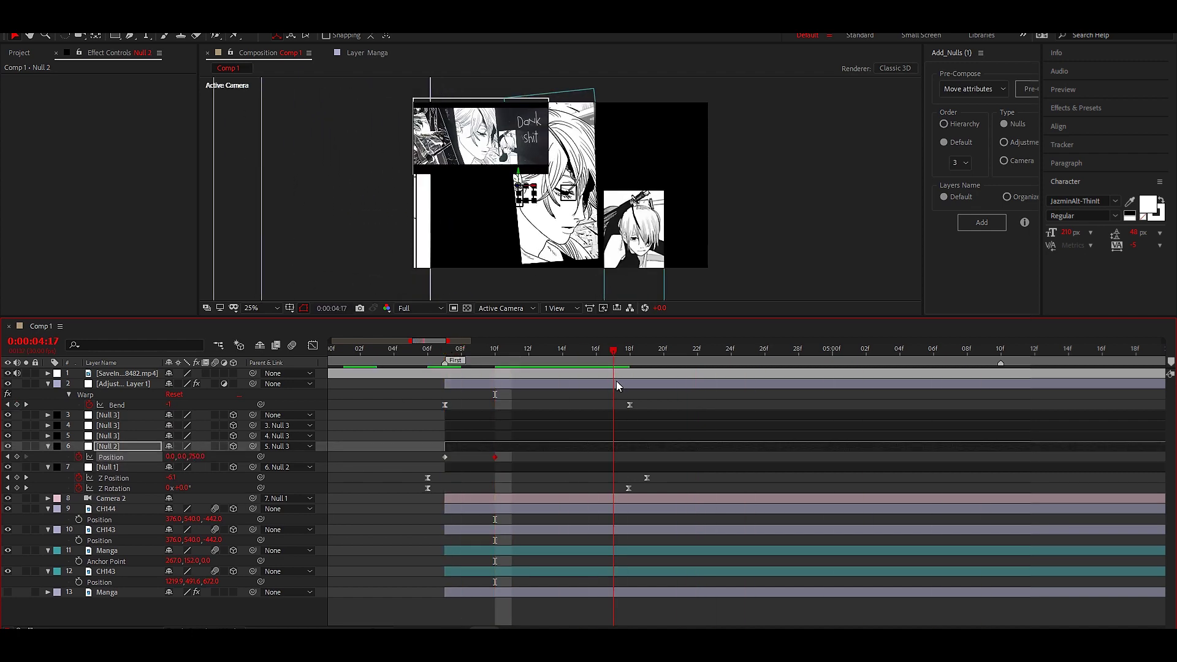
drag(495, 457, 647, 457)
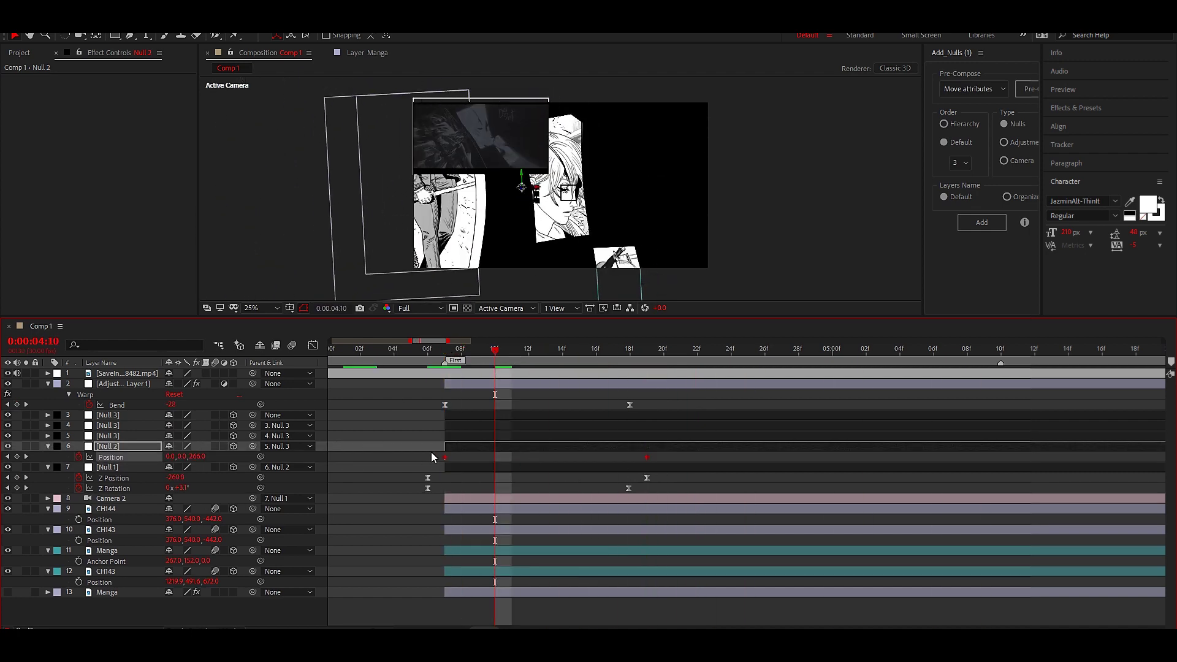
key(shift+F3)
click(666, 501)
drag(646, 590, 587, 590)
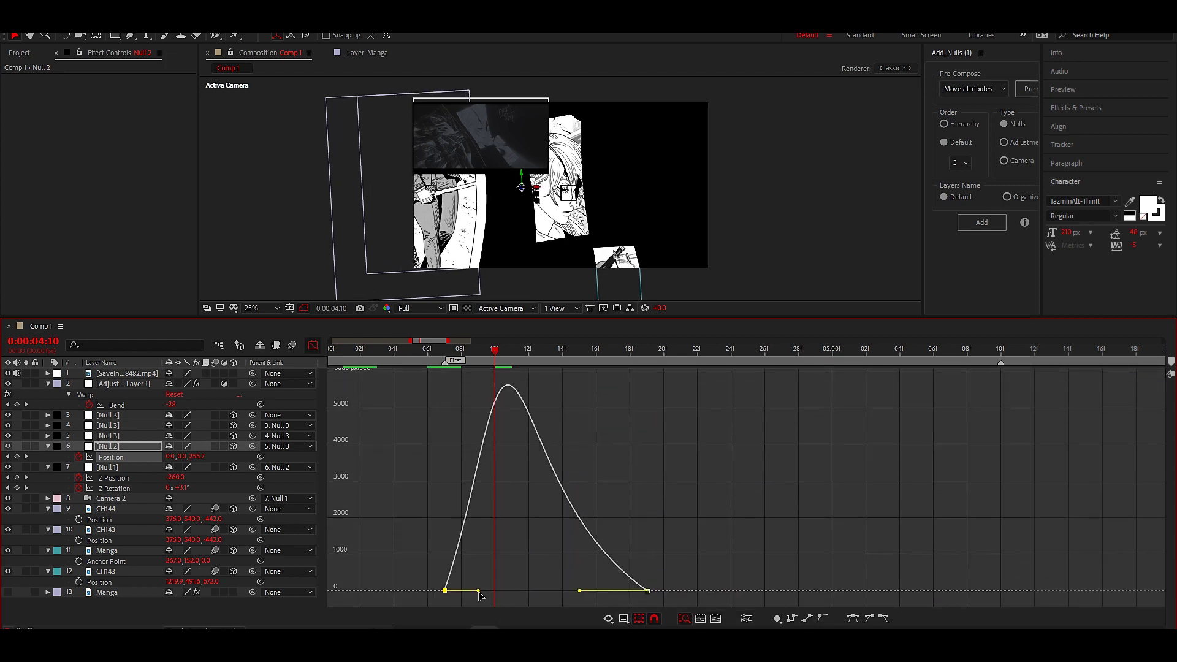
key(shift+F3)
Step: Preview the push and move Null 2's end keyframe to 04:23
click(123, 384)
click(481, 350)
drag(480, 351, 654, 374)
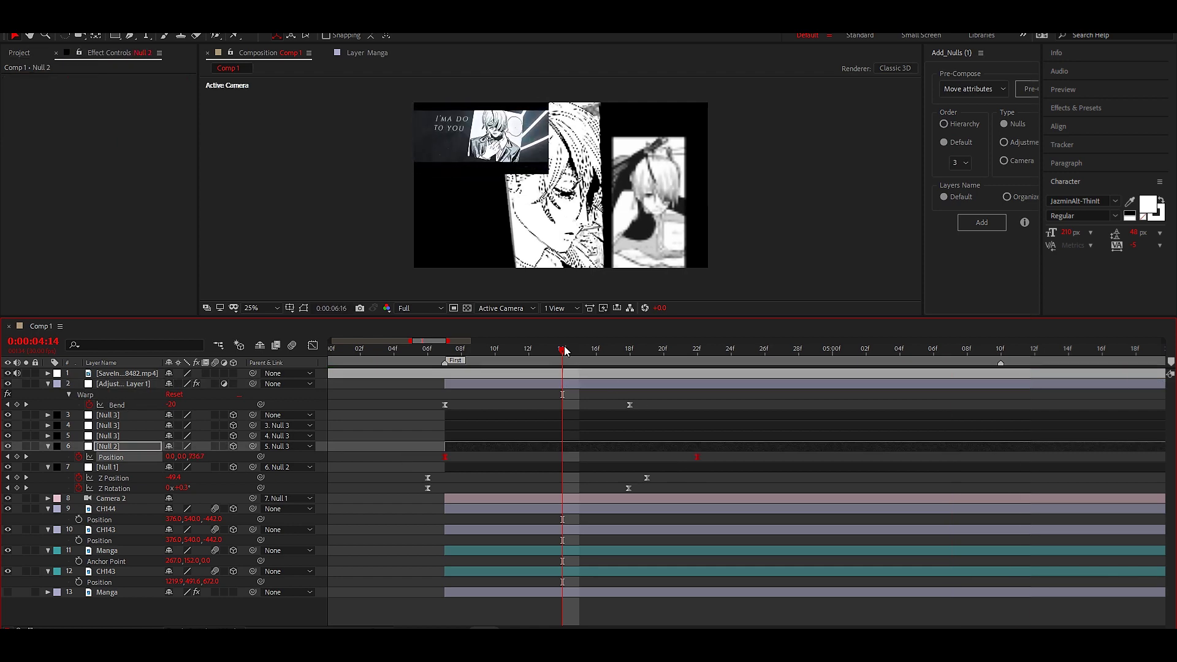
drag(647, 457, 714, 456)
click(731, 348)
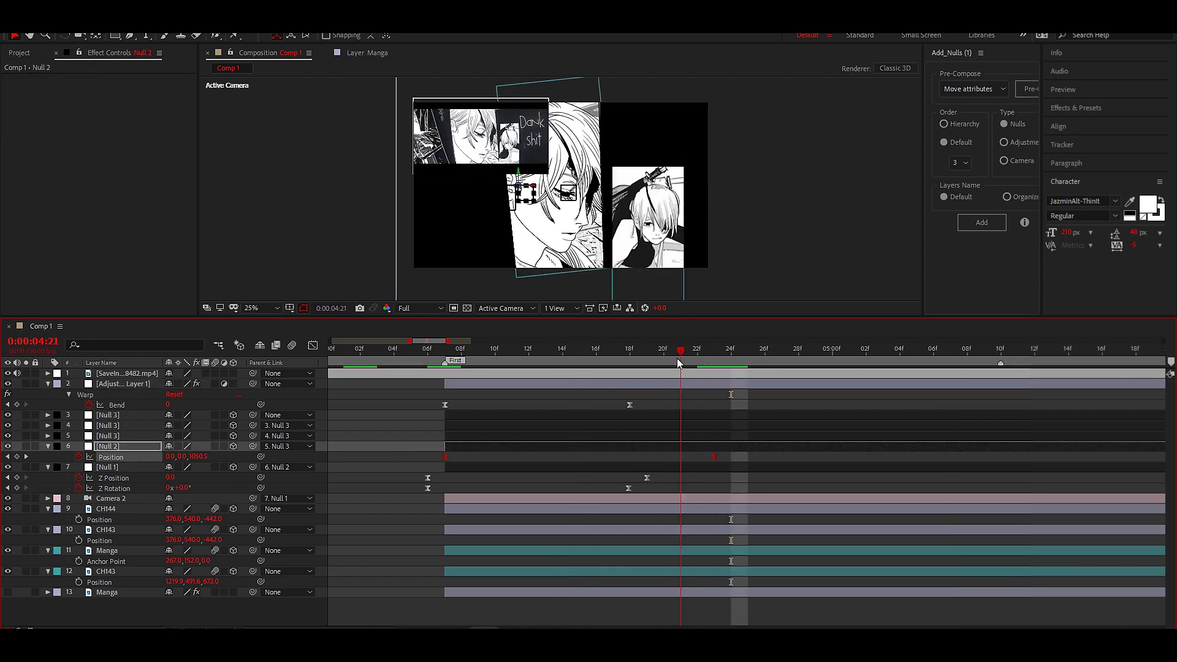
click(714, 348)
click(724, 551)
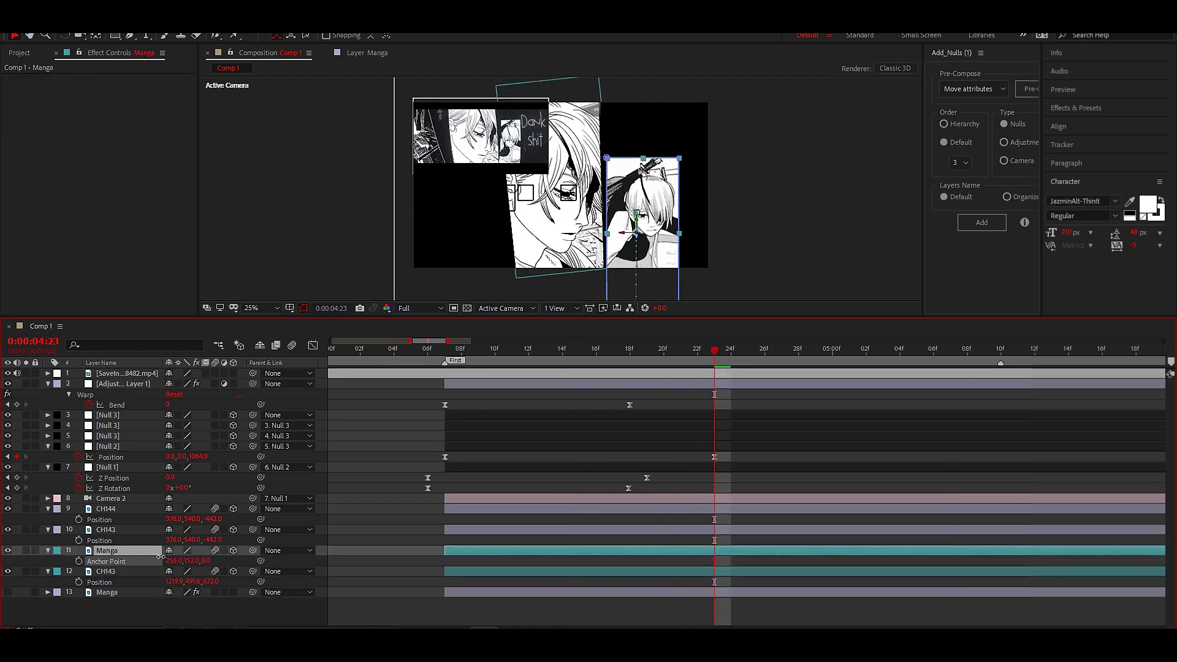
drag(698, 357, 427, 354)
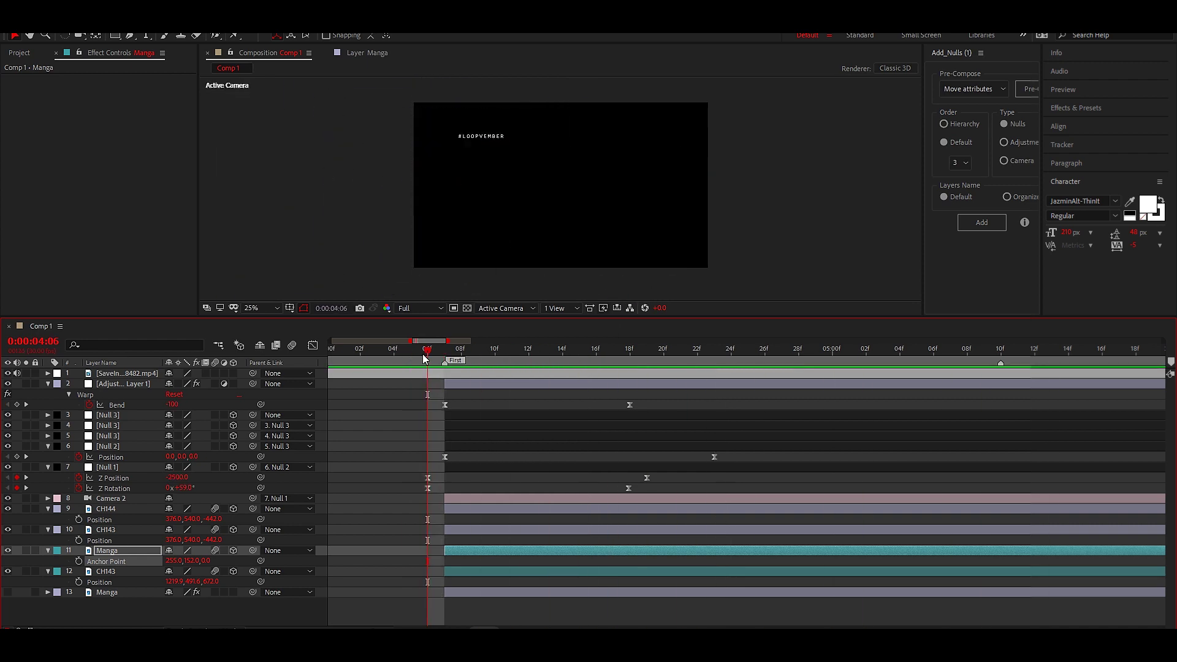
click(478, 349)
Step: Inspect the Bend curve in the Graph Editor, switching the graph type
click(117, 405)
click(313, 345)
click(608, 619)
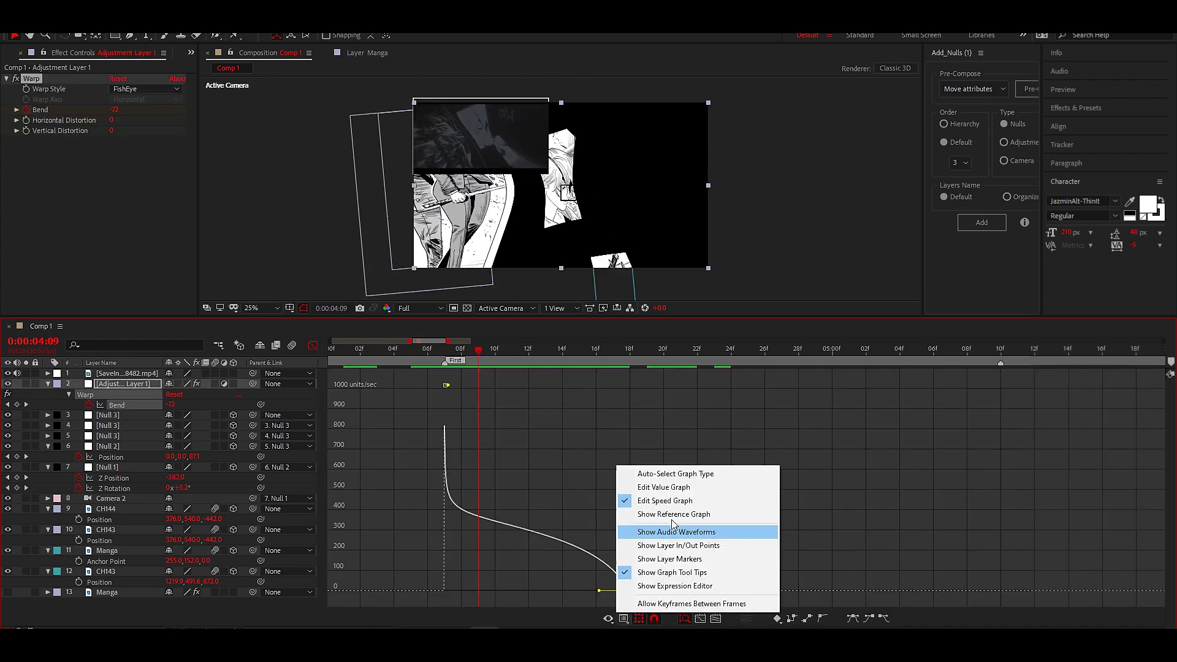
click(670, 488)
key(shift+F3)
Step: At 04:18, shift CH143 and CH144 right to X 624.4
key(k)
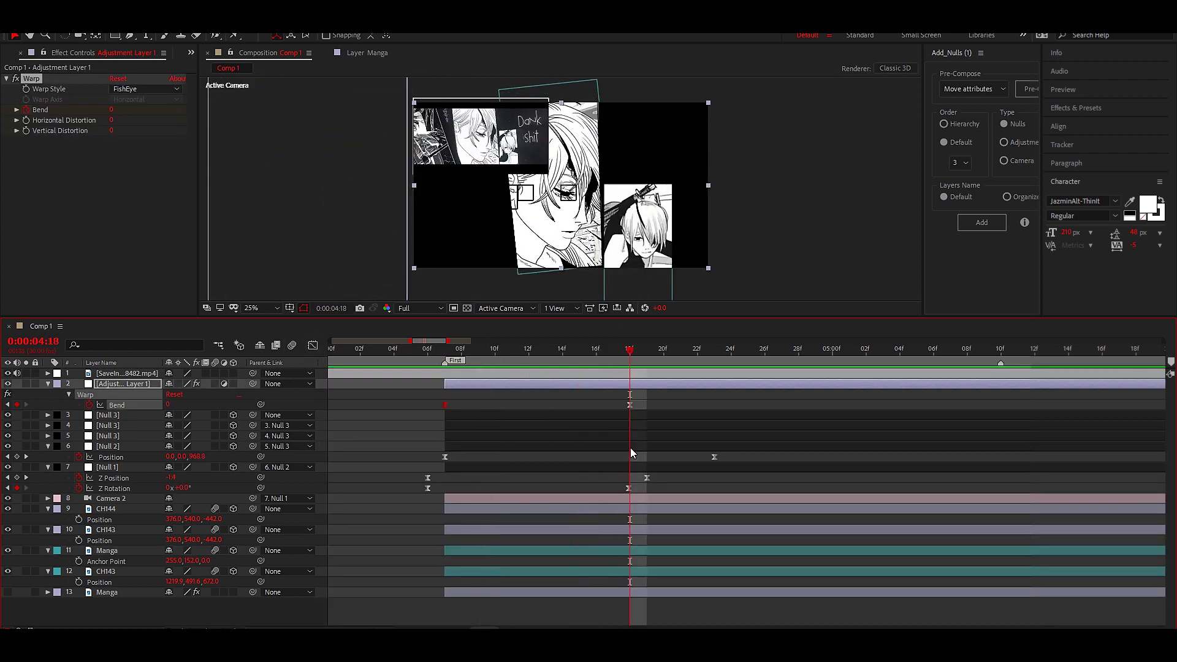
click(644, 530)
shift+click(638, 508)
drag(354, 239, 436, 239)
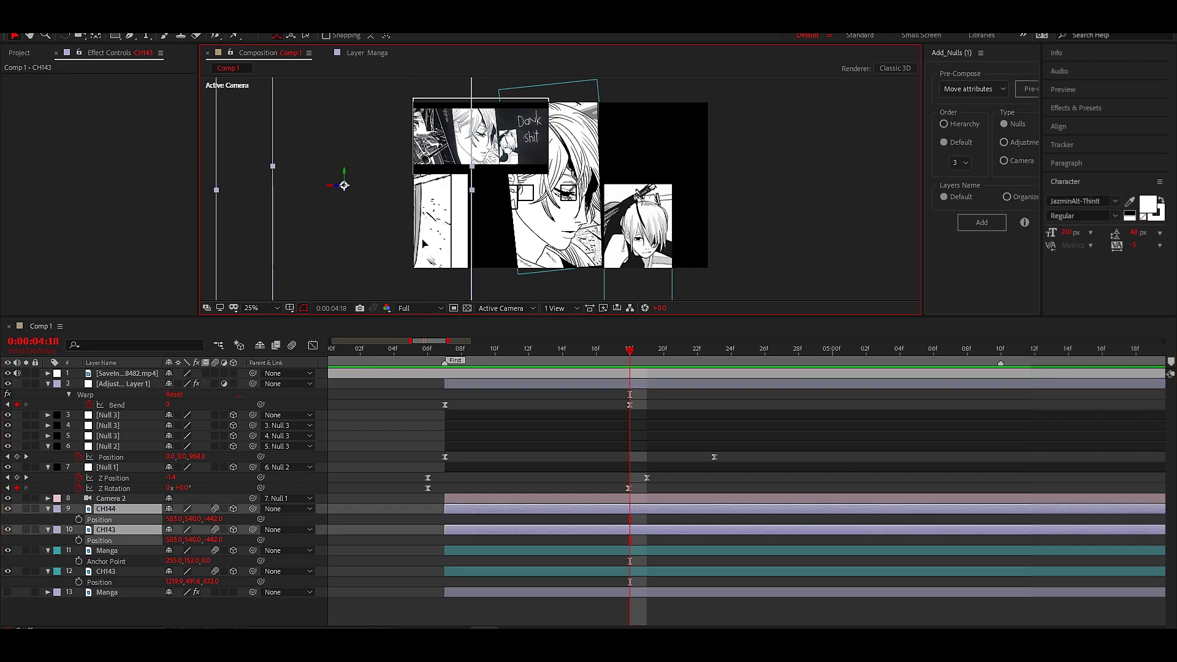
Step: Apply Invert to CH144, paste it onto CH143, and tilt both -15° on Z
click(634, 509)
key(ctrl+space)
text(inv)
key(Return)
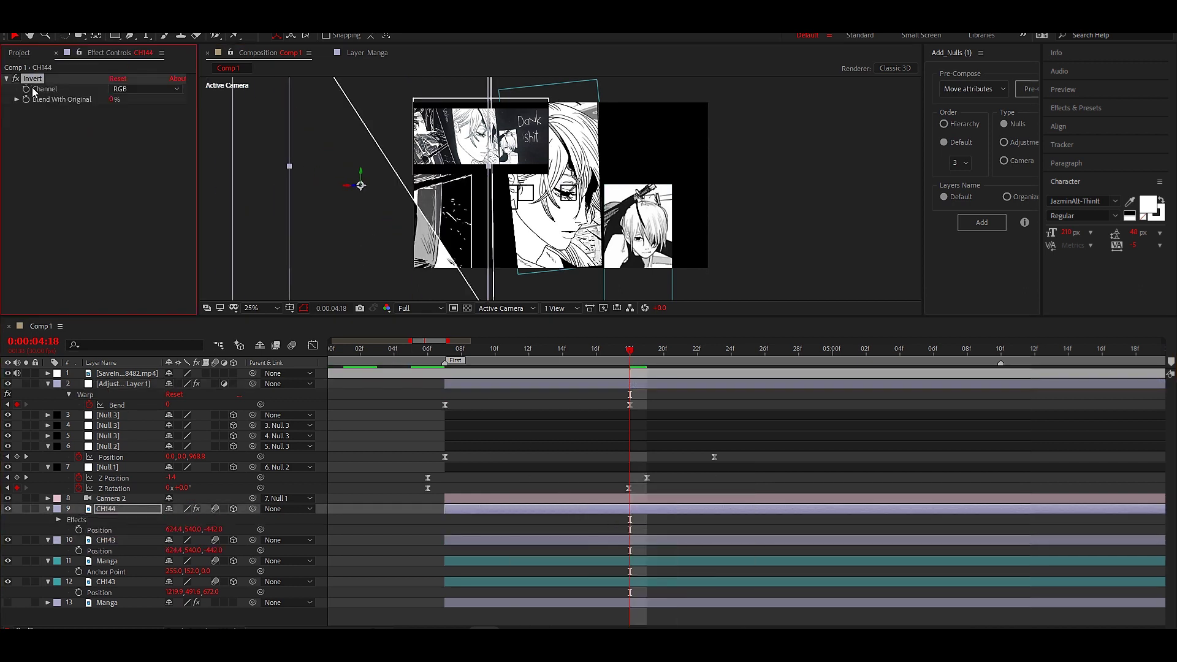
key(ctrl+c)
click(638, 539)
key(ctrl+v)
click(652, 510)
shift+click(657, 540)
key(e)
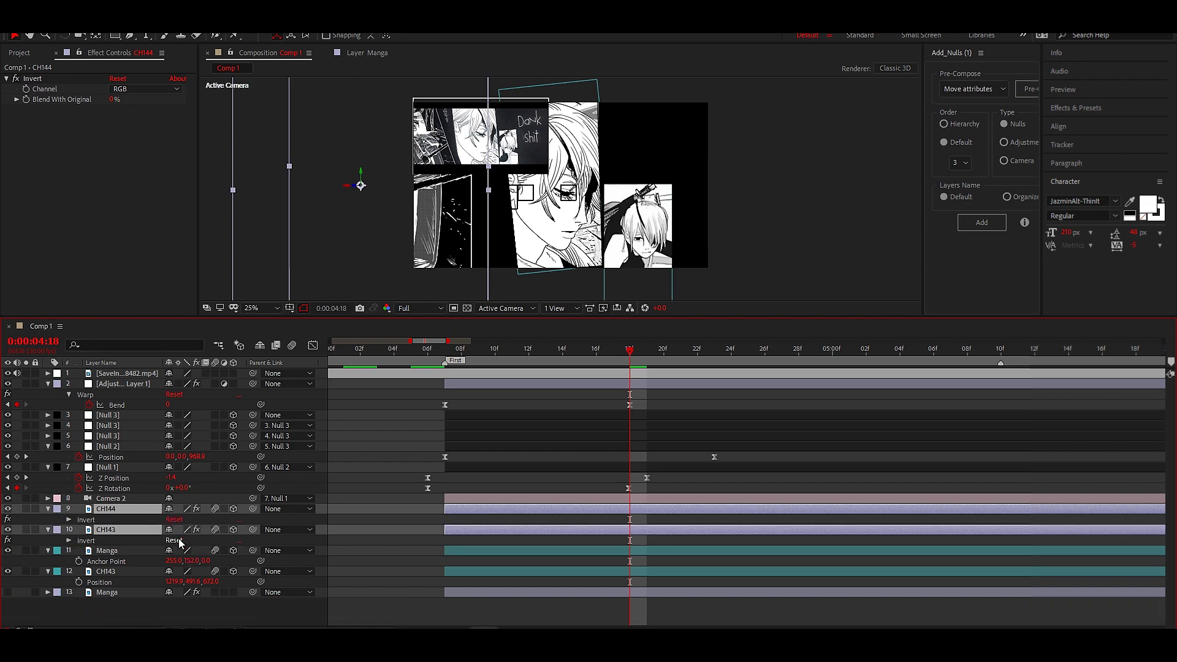
key(r)
drag(179, 550, 169, 545)
Step: Keyframe Null 3's Position and Z Rotation (about -10°) from 04:27 to 05:15, then preview
drag(634, 362, 756, 386)
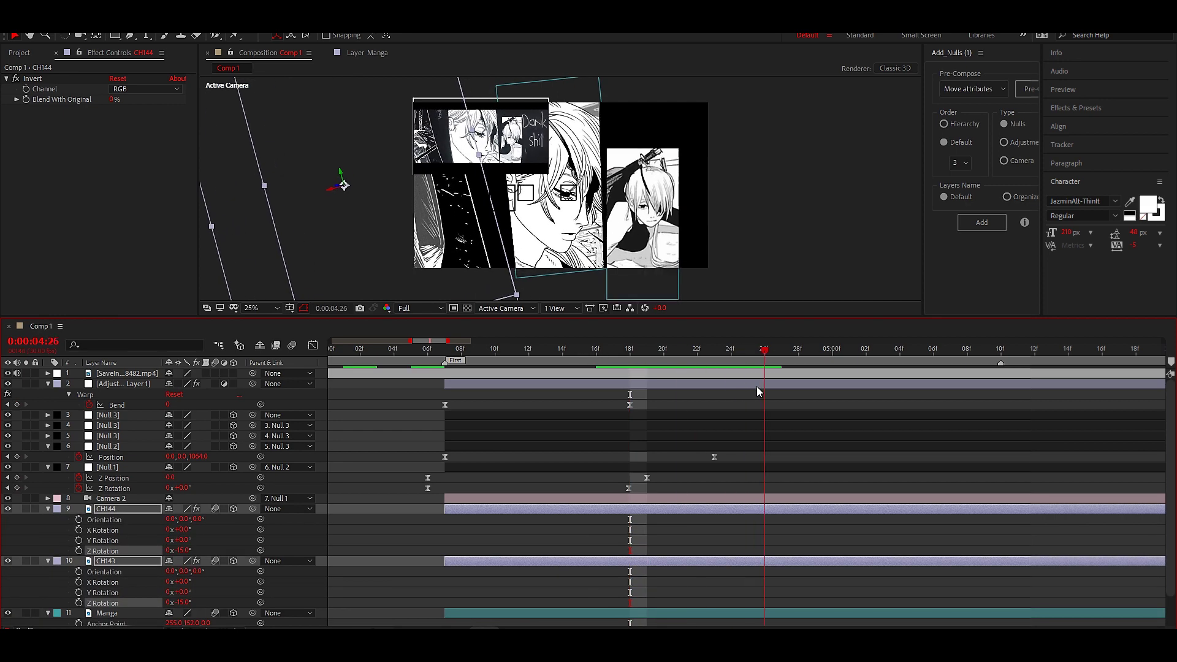
drag(715, 457, 760, 454)
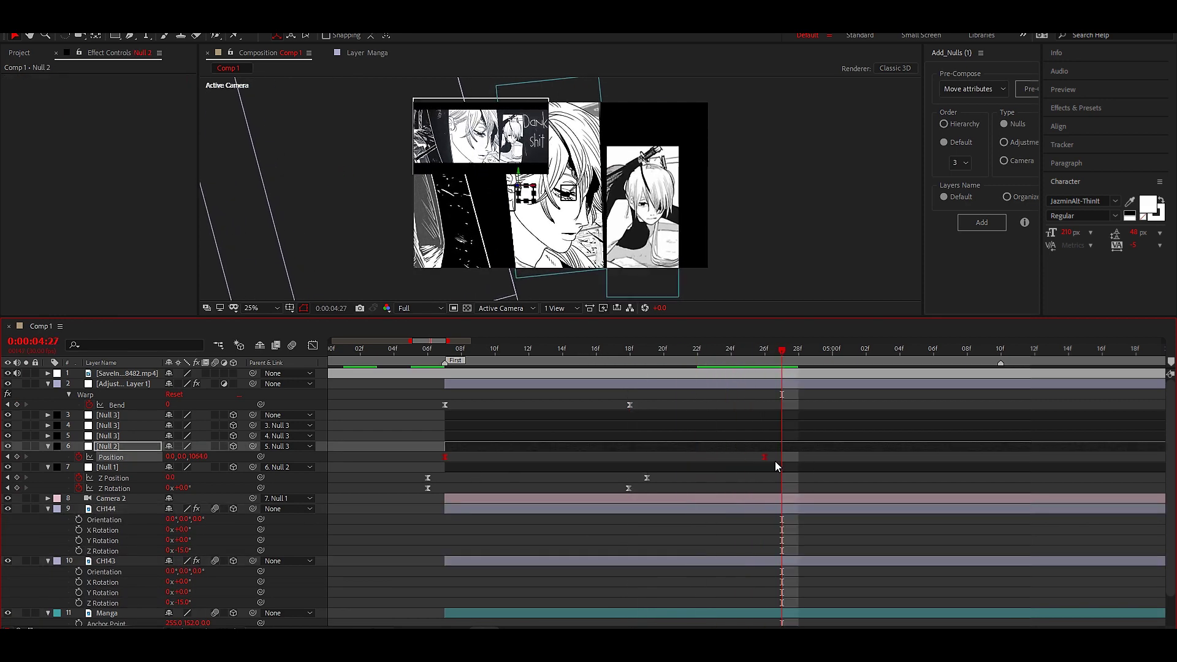
click(778, 436)
key(p)
key(space)
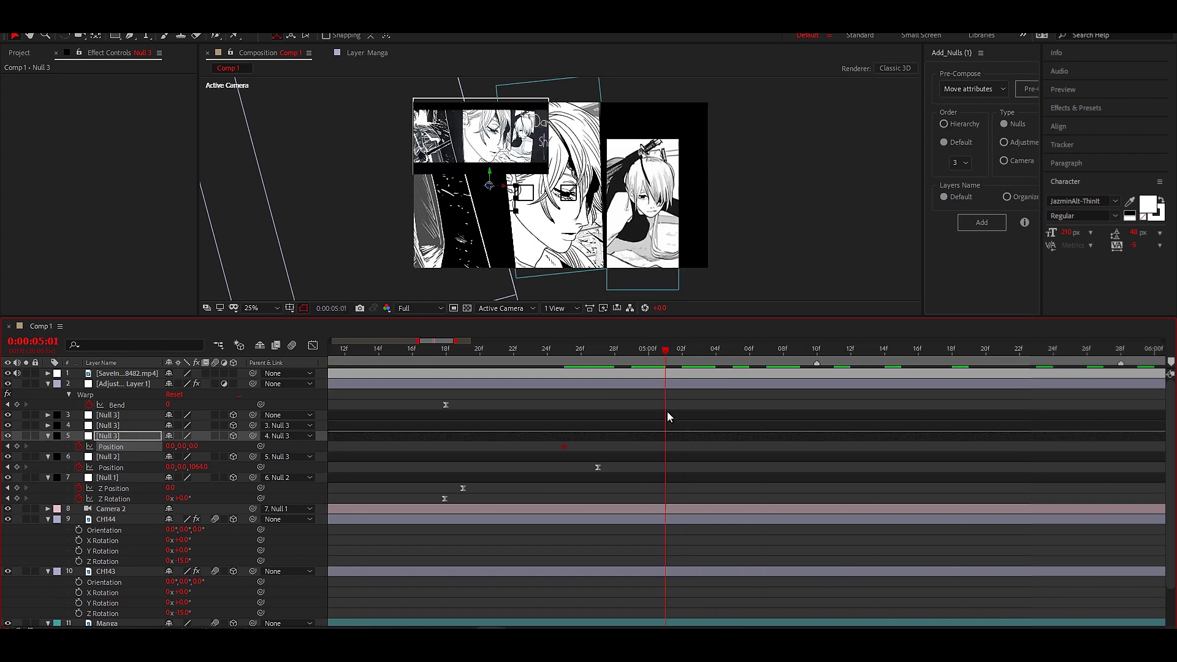
key(space)
key(shift+r)
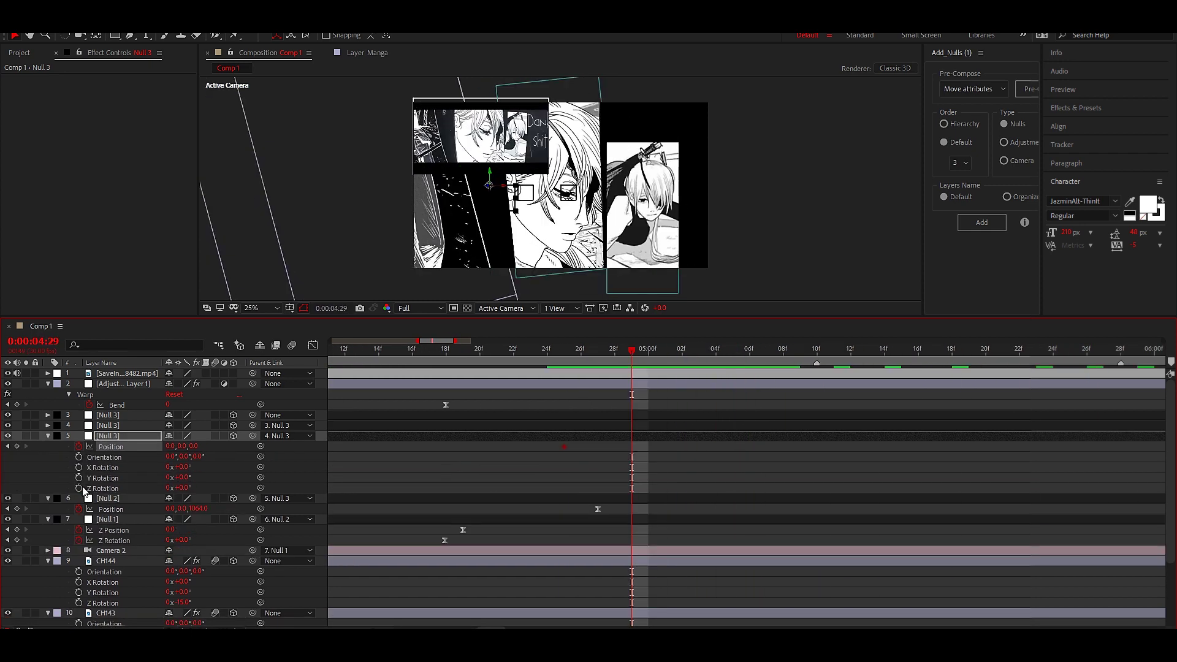
drag(632, 349, 892, 405)
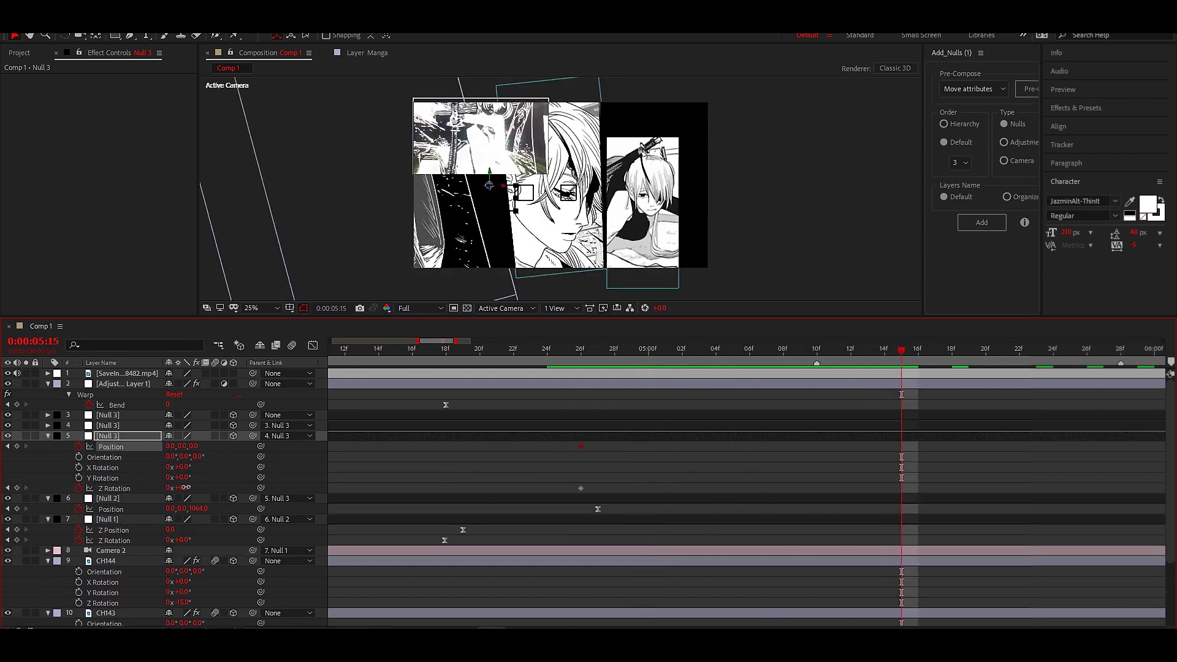
mouse_move(186, 487)
mouse_down()
mouse_move(175, 481)
mouse_move(193, 460)
mouse_move(141, 463)
mouse_up()
mouse_move(901, 348)
mouse_down()
mouse_move(852, 411)
mouse_move(587, 473)
mouse_up()
Step: Easy-ease Null 3's keyframes and stretch the end influence so its speed peak comes earlier
key(F9)
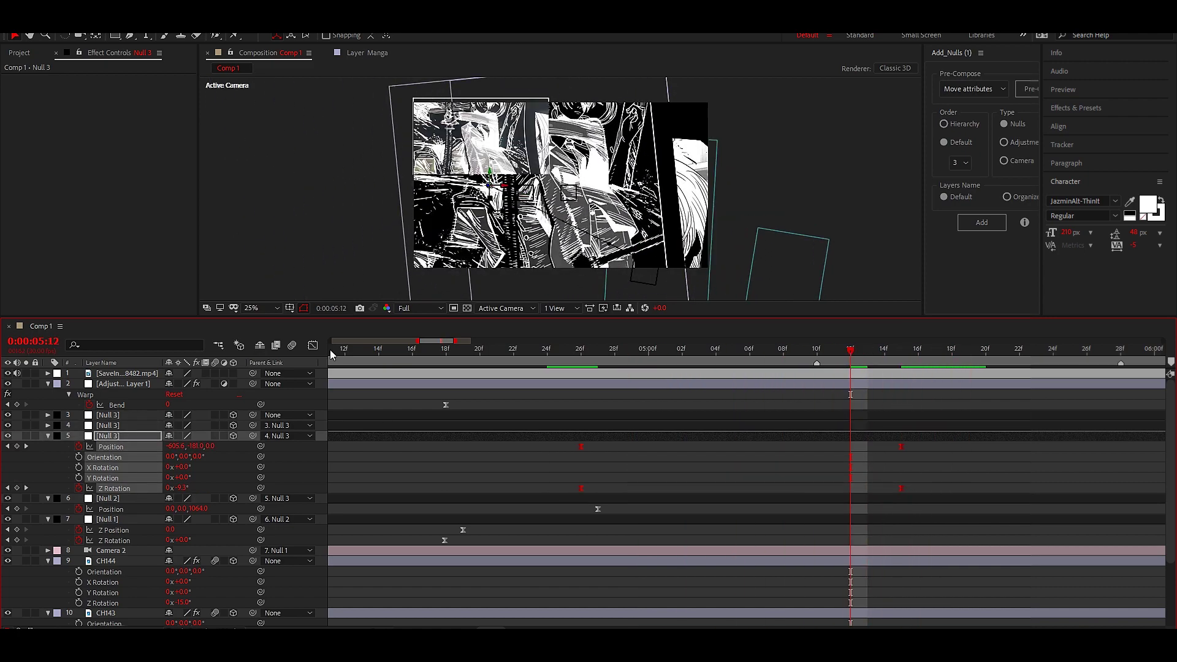
click(313, 345)
click(624, 618)
click(641, 485)
drag(848, 589, 699, 585)
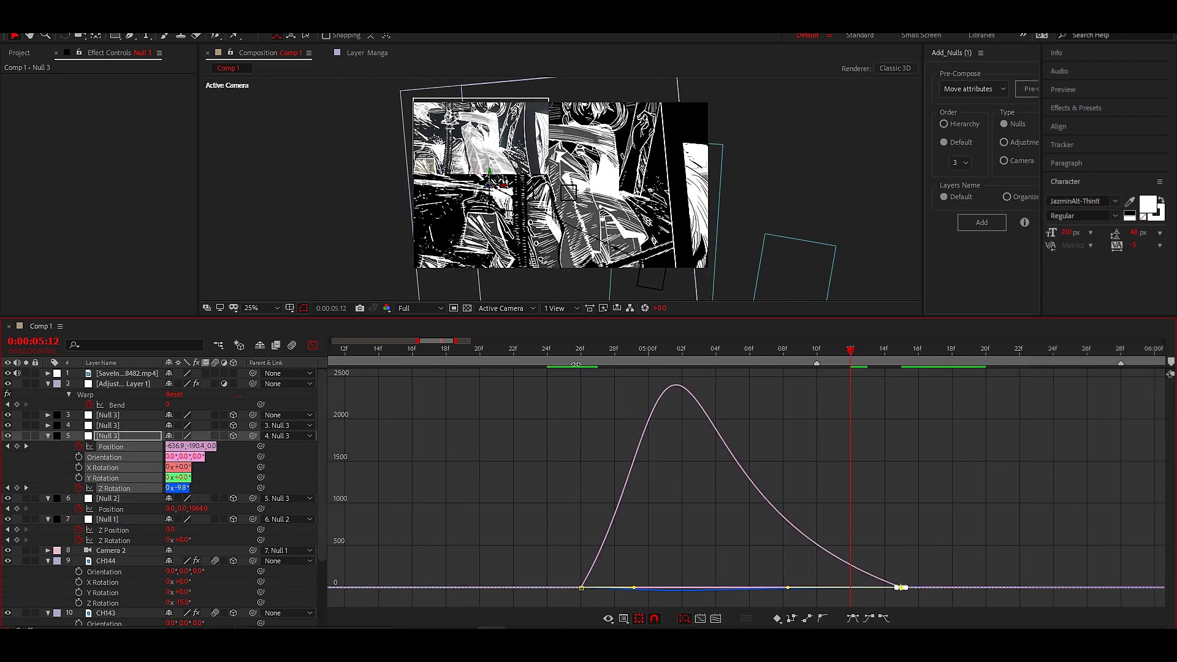
click(649, 348)
drag(520, 513, 669, 625)
key(F9)
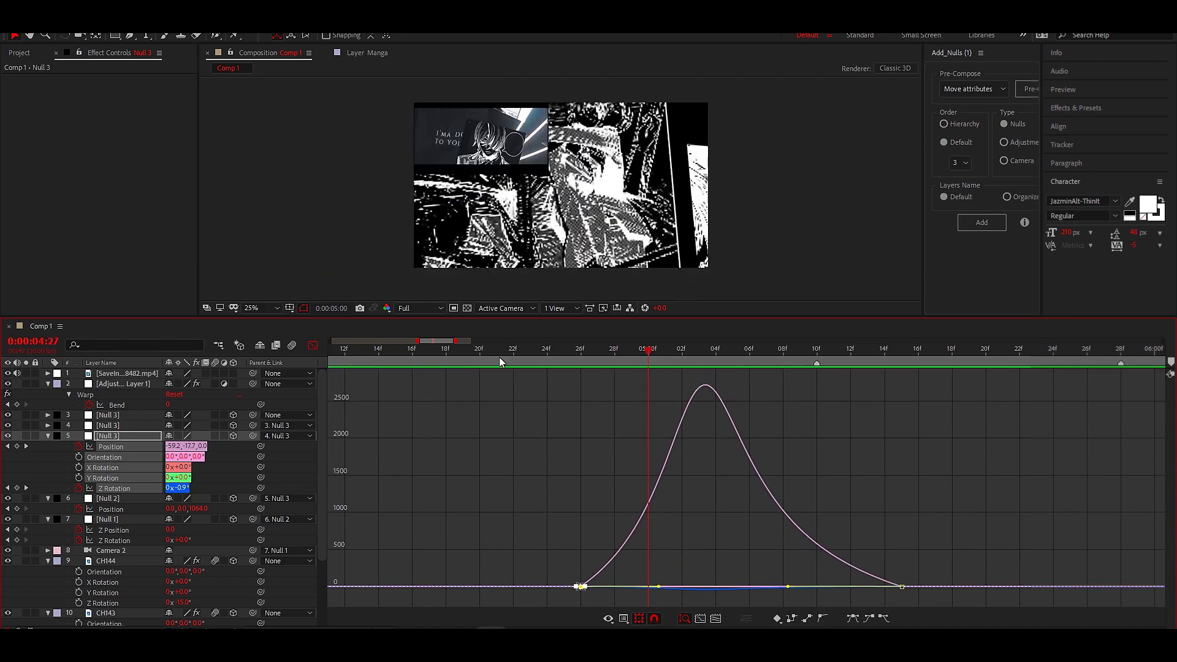
key(shift+F3)
Step: Select the other Null 3 layer and reveal its Position property
click(107, 425)
key(p)
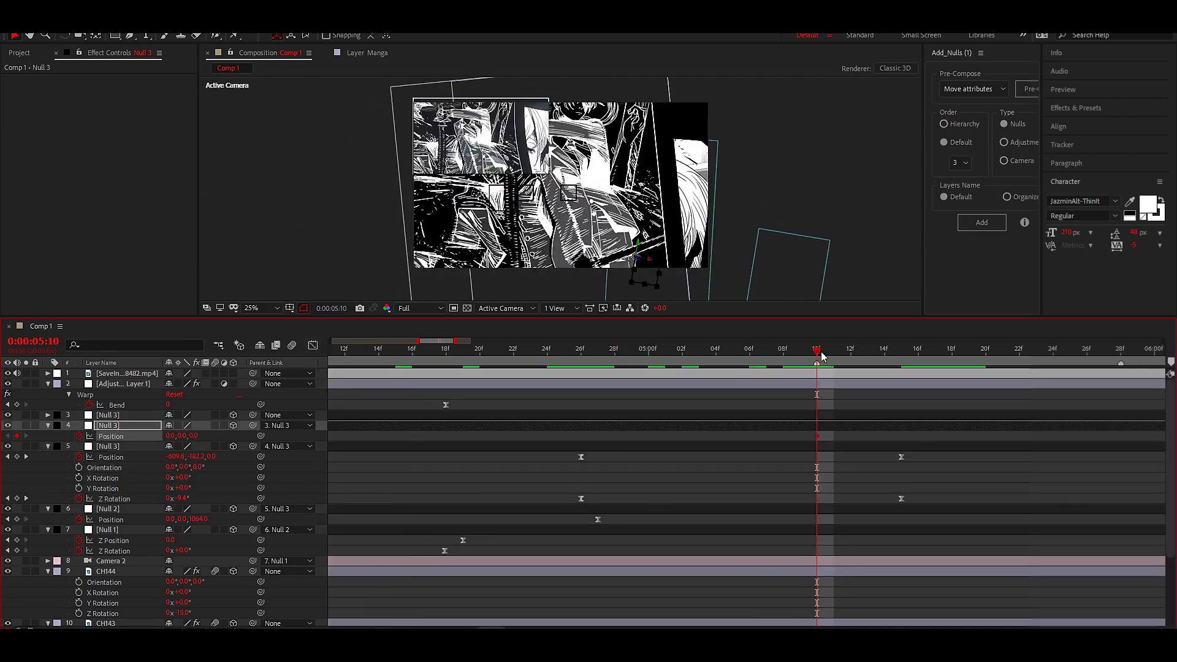
key(space)
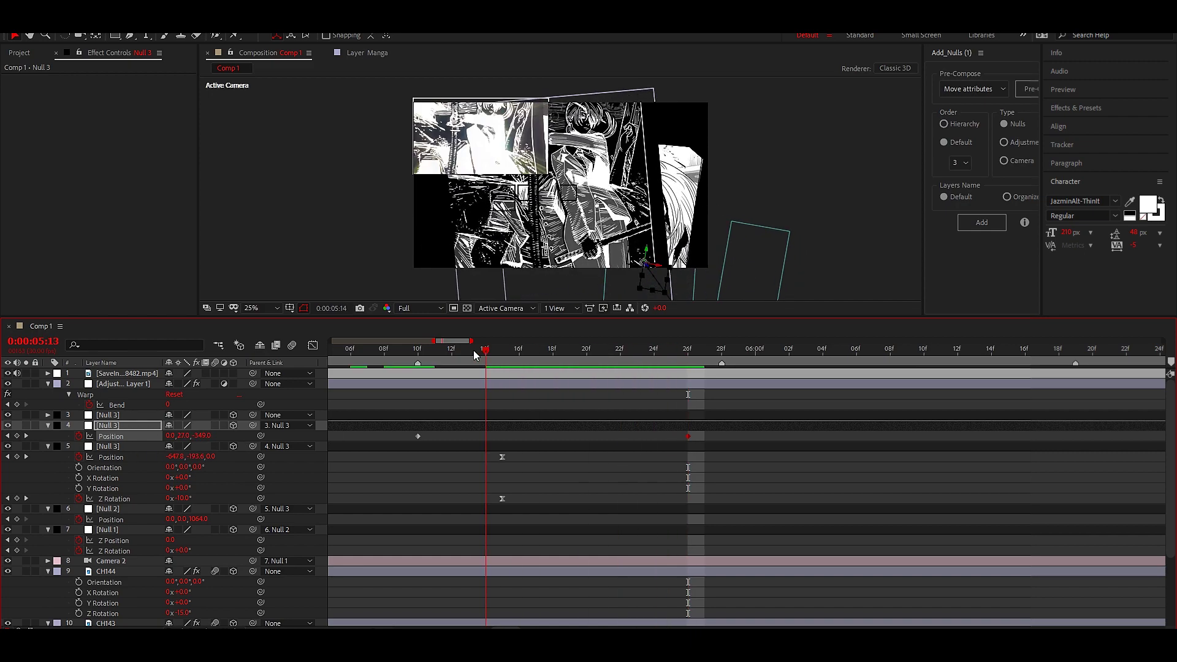
Step: Drag the influence handles to make Null 3's speed peak sharper and higher mid-transition, then preview the camera push
drag(386, 366, 361, 363)
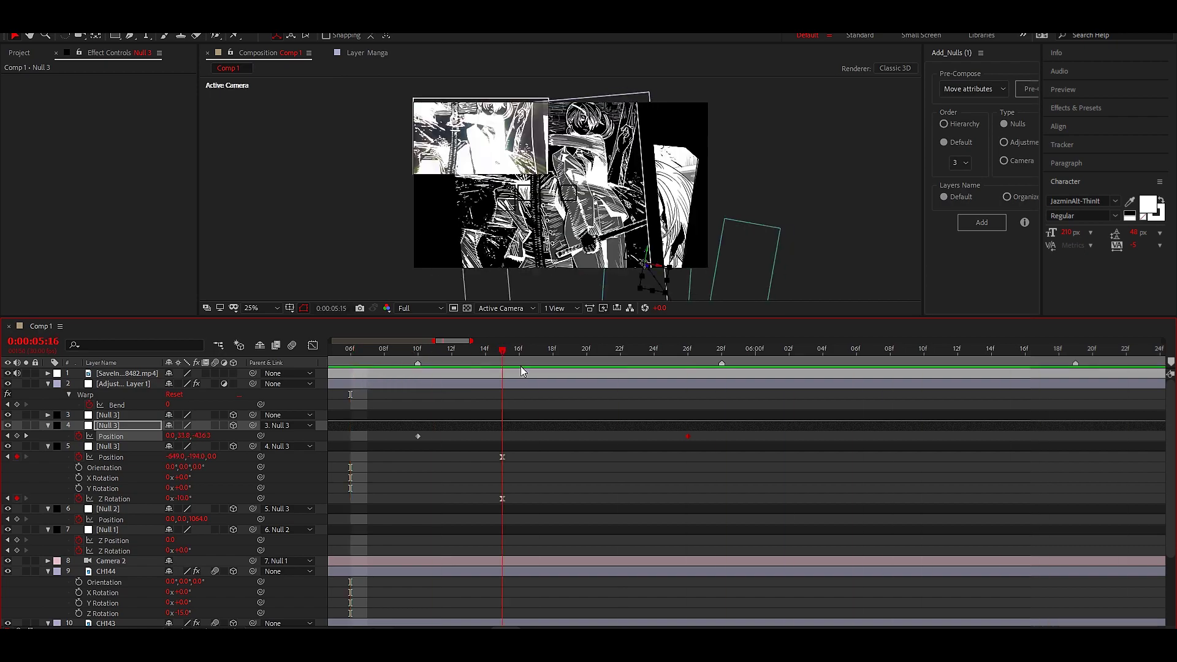
drag(521, 371, 521, 370)
key(shift+F3)
drag(584, 590, 575, 591)
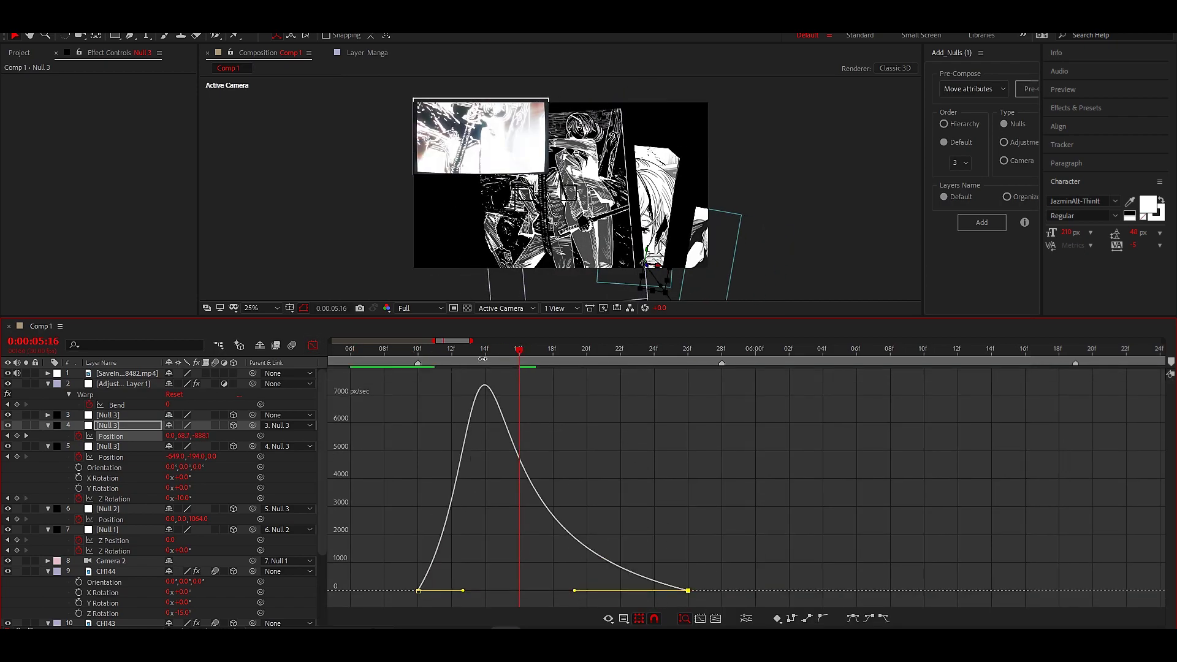
drag(498, 591, 509, 591)
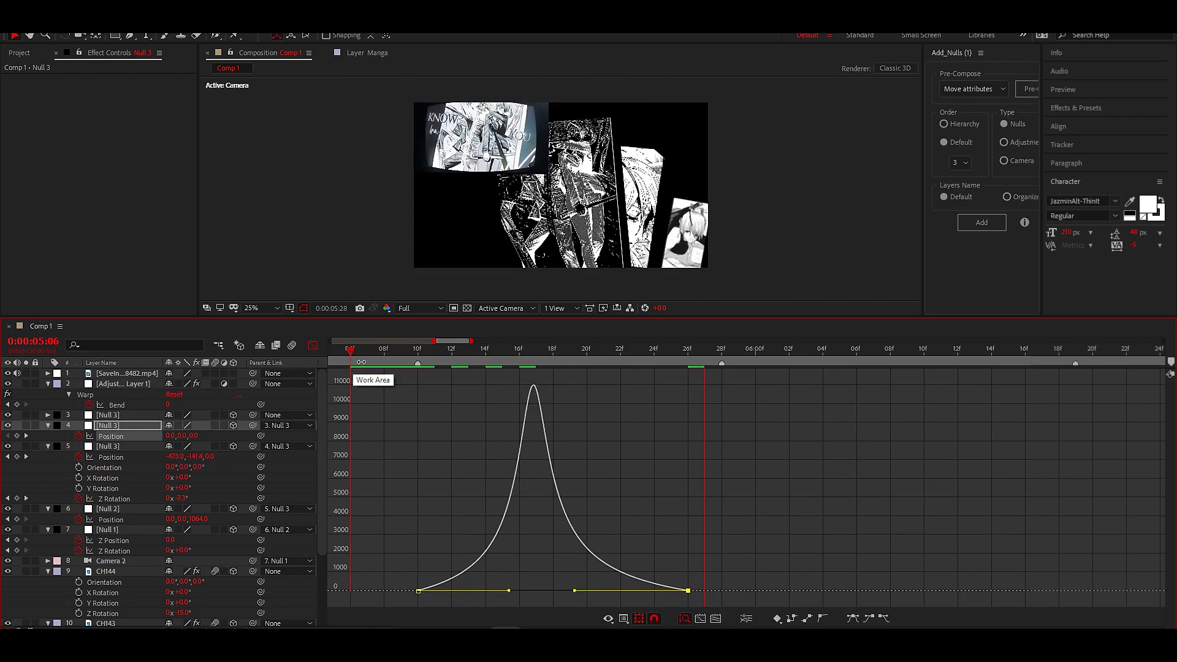
key(shift+F3)
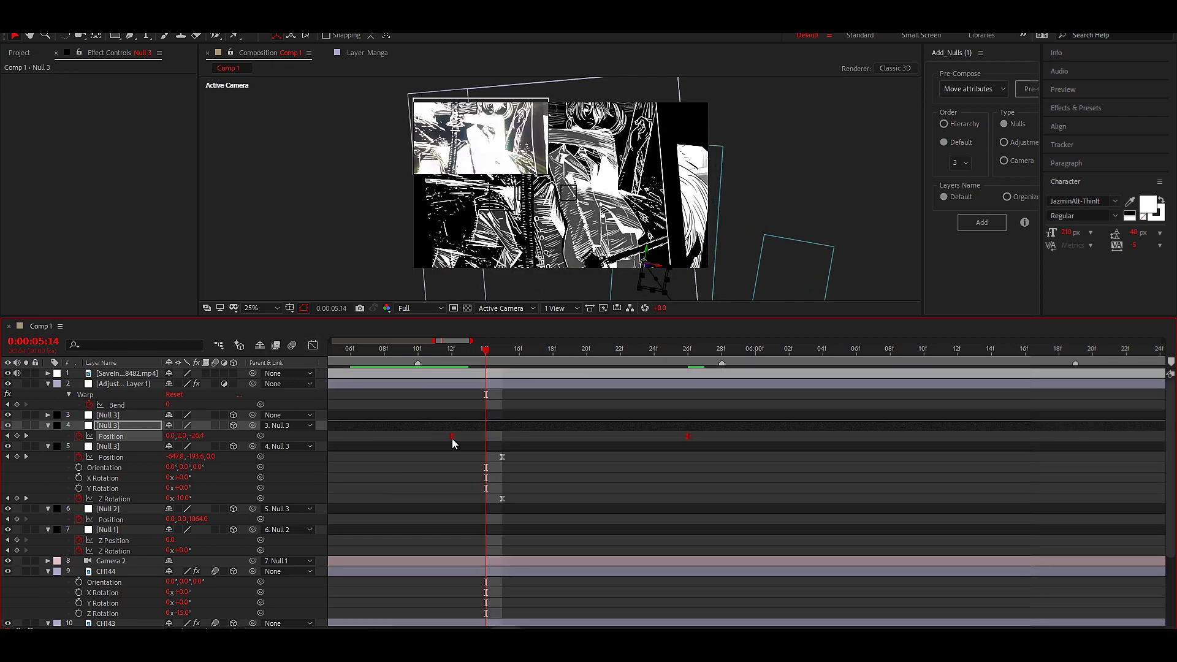
key(space)
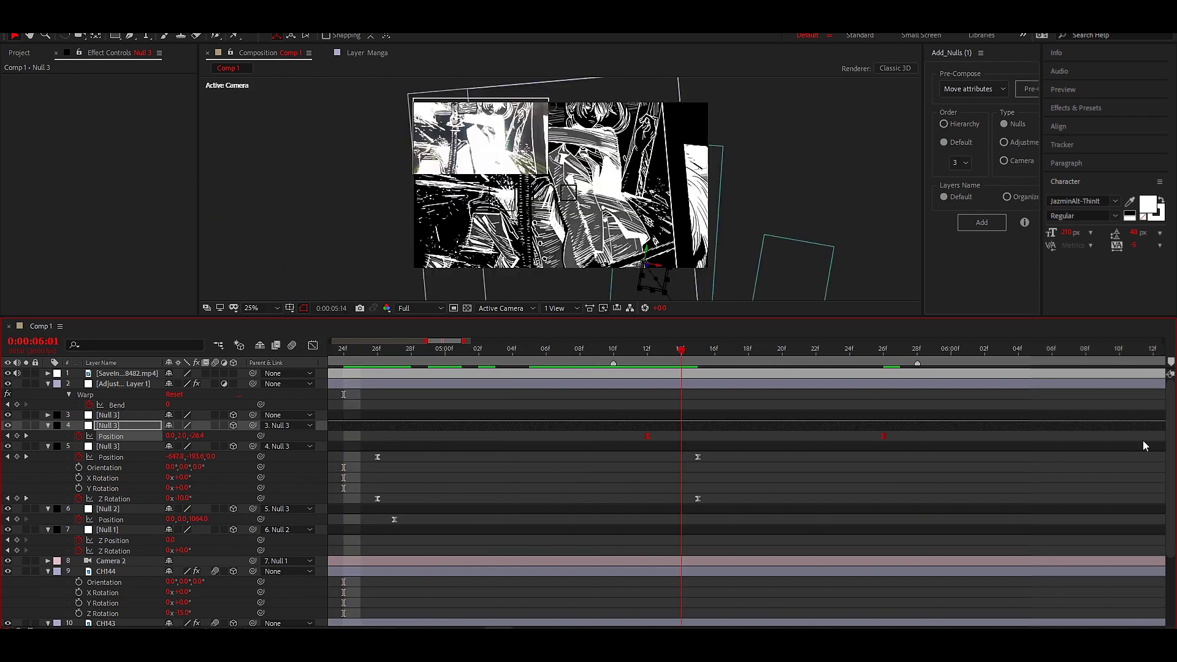
Step: Go to 0:00:05:23, collapse the null's properties and add another null to the parenting chain
drag(571, 351, 604, 351)
key(u)
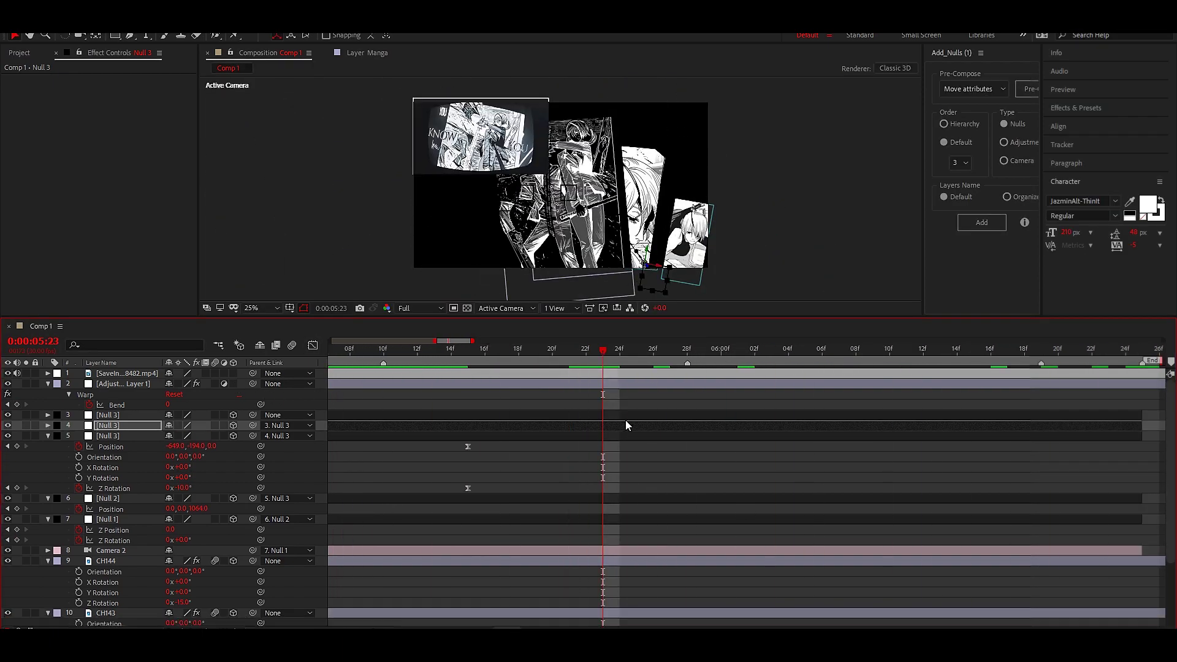
key(ctrl+z)
key(ctrl+z)
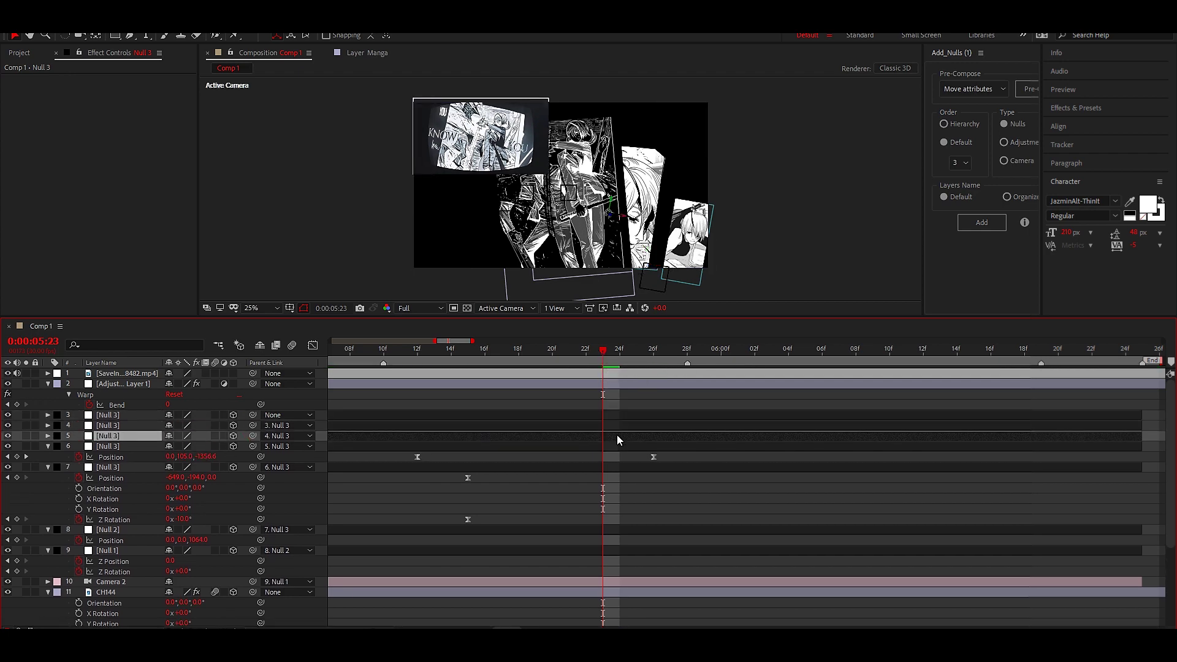
Step: Keyframe Position on the new null and CH143, then move the CH143 panel later in the transition
key(alt+shift+p)
click(625, 360)
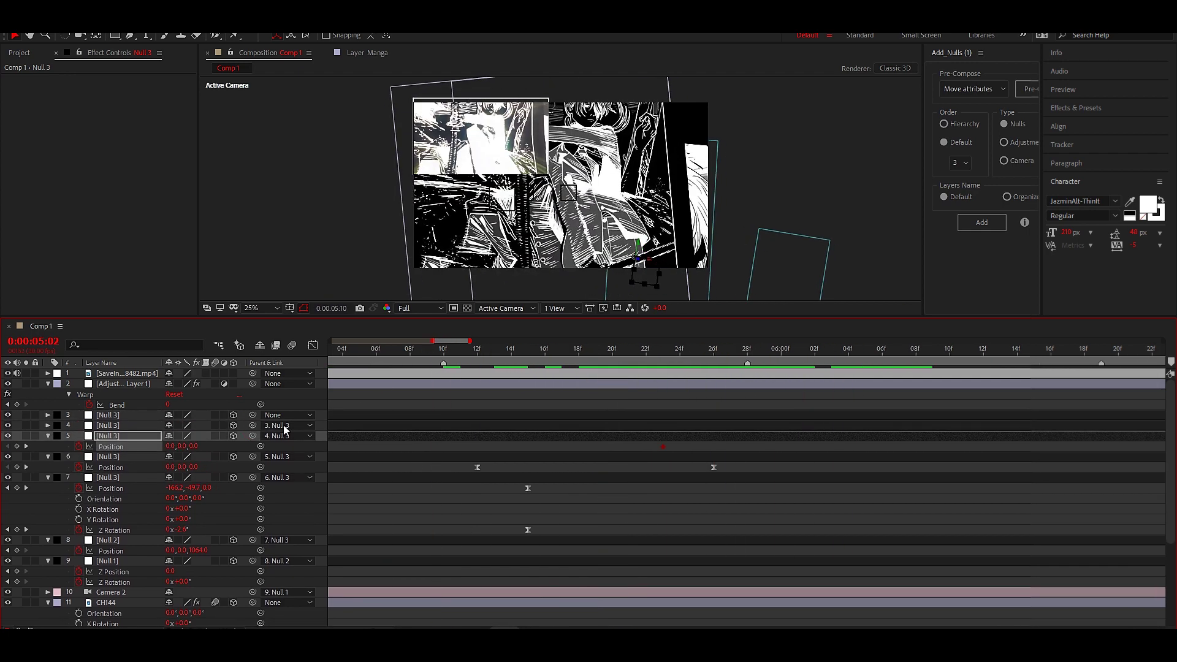
scroll(497, 483, down, 3)
click(510, 559)
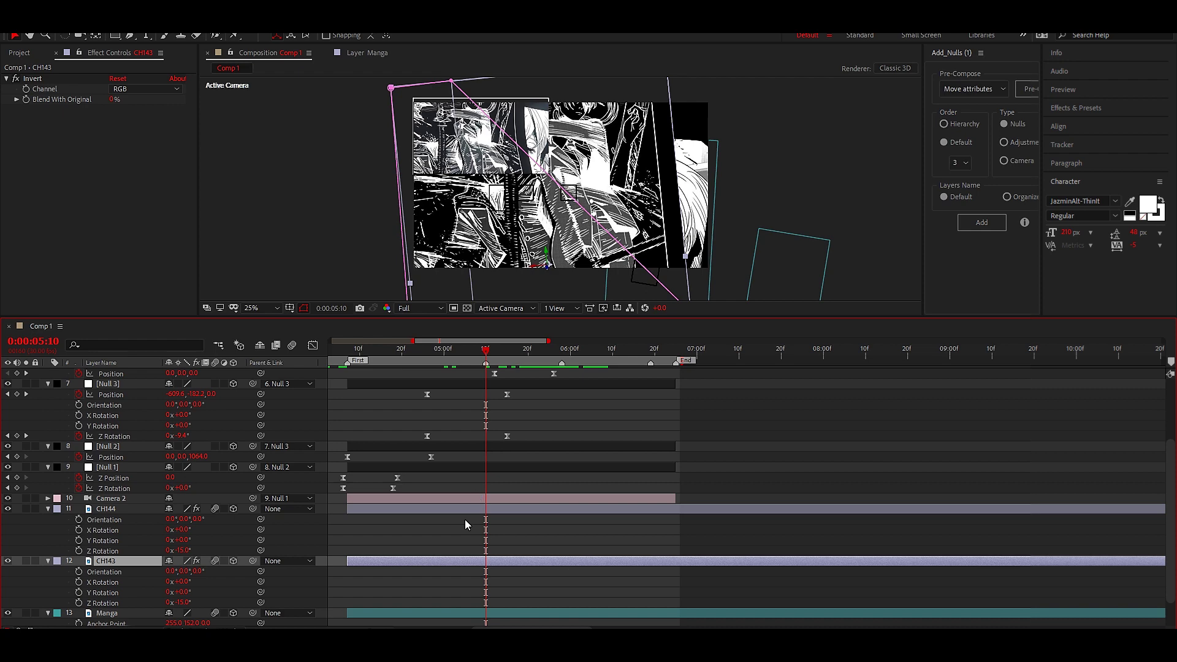
key(alt+shift+p)
drag(487, 362, 561, 351)
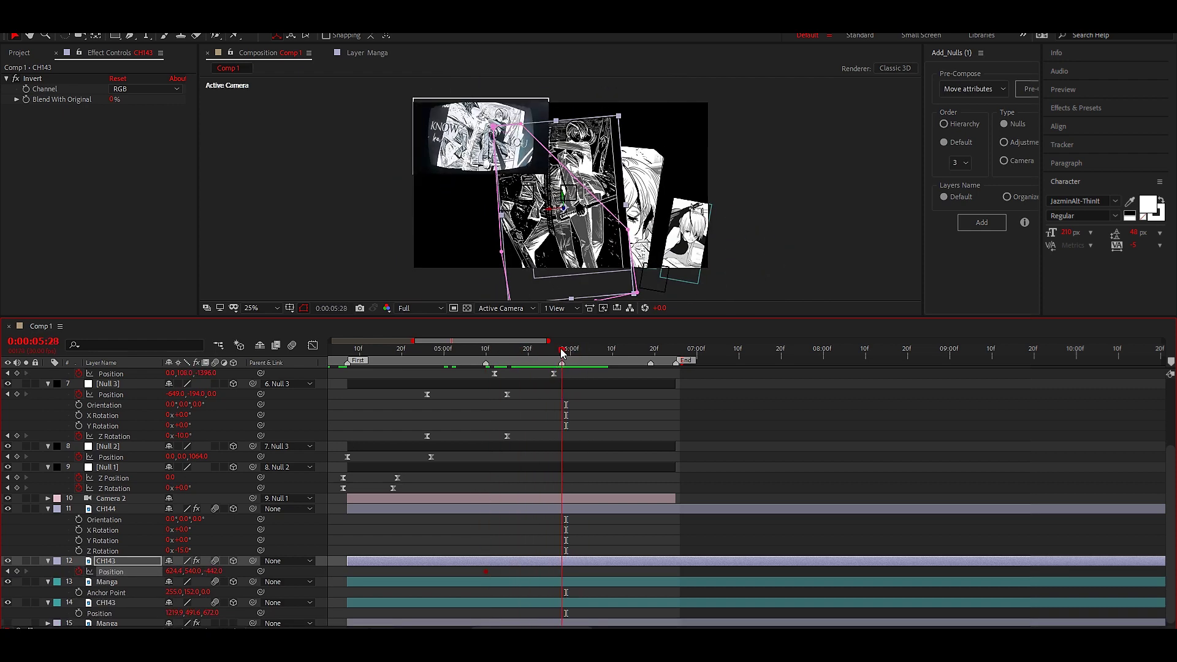
drag(518, 233, 512, 240)
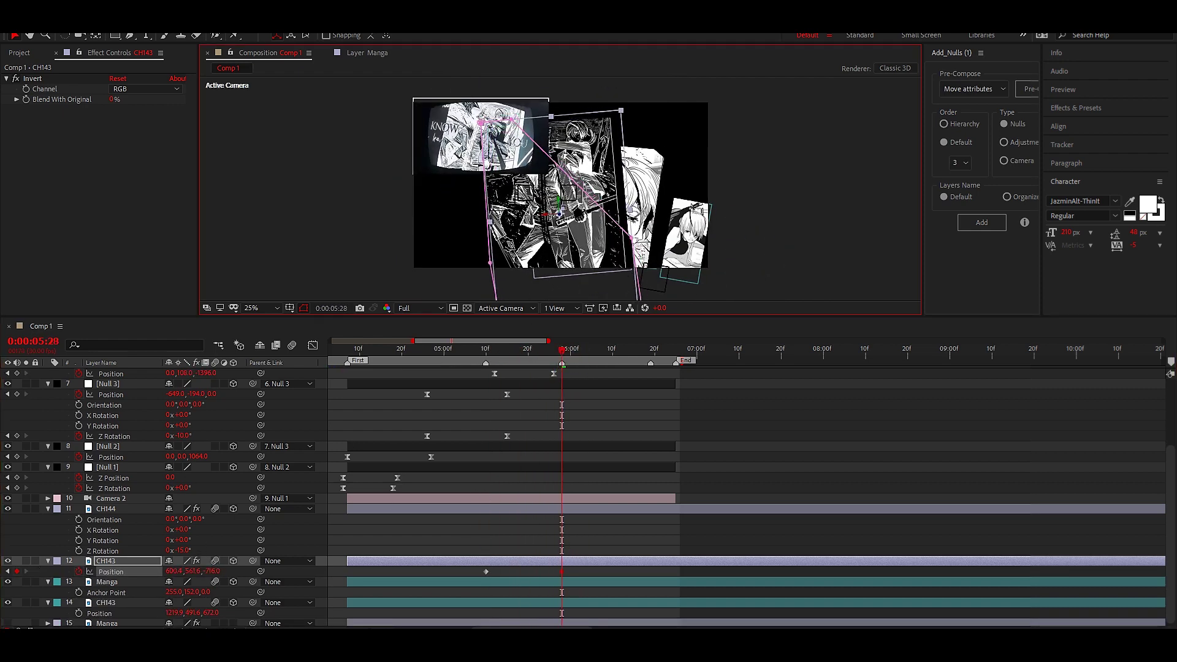
Step: Reveal CH144's Position and set the Invert Blend With Original to 100% at 0:00:05:15
click(548, 509)
key(p)
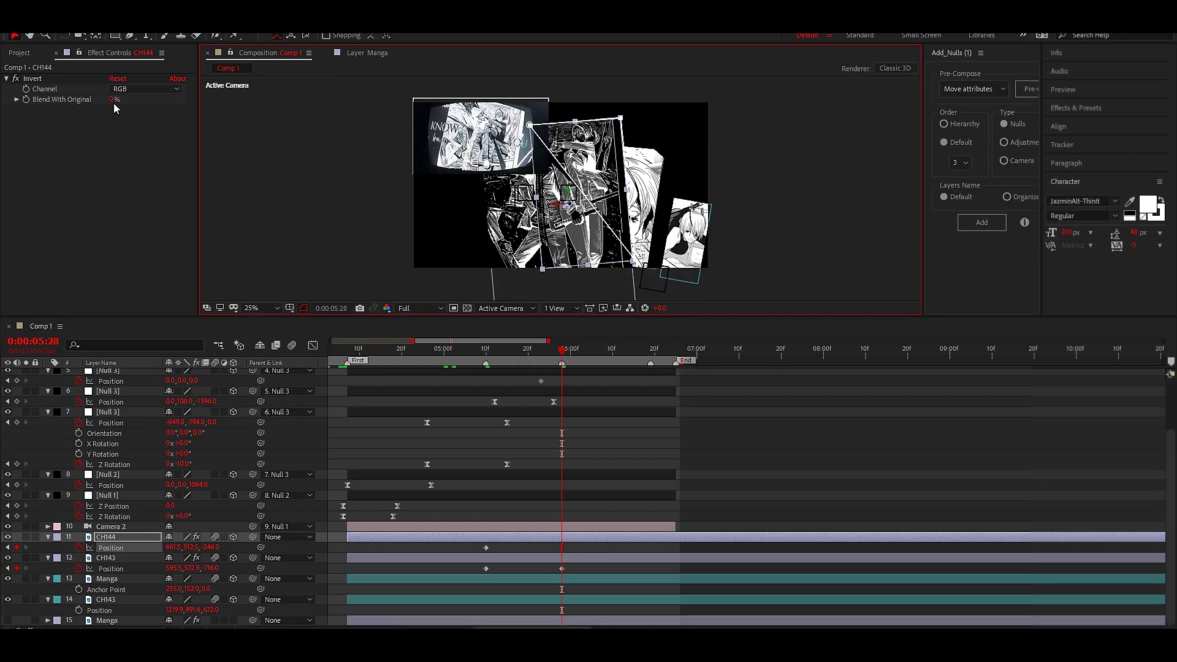
drag(558, 356, 508, 355)
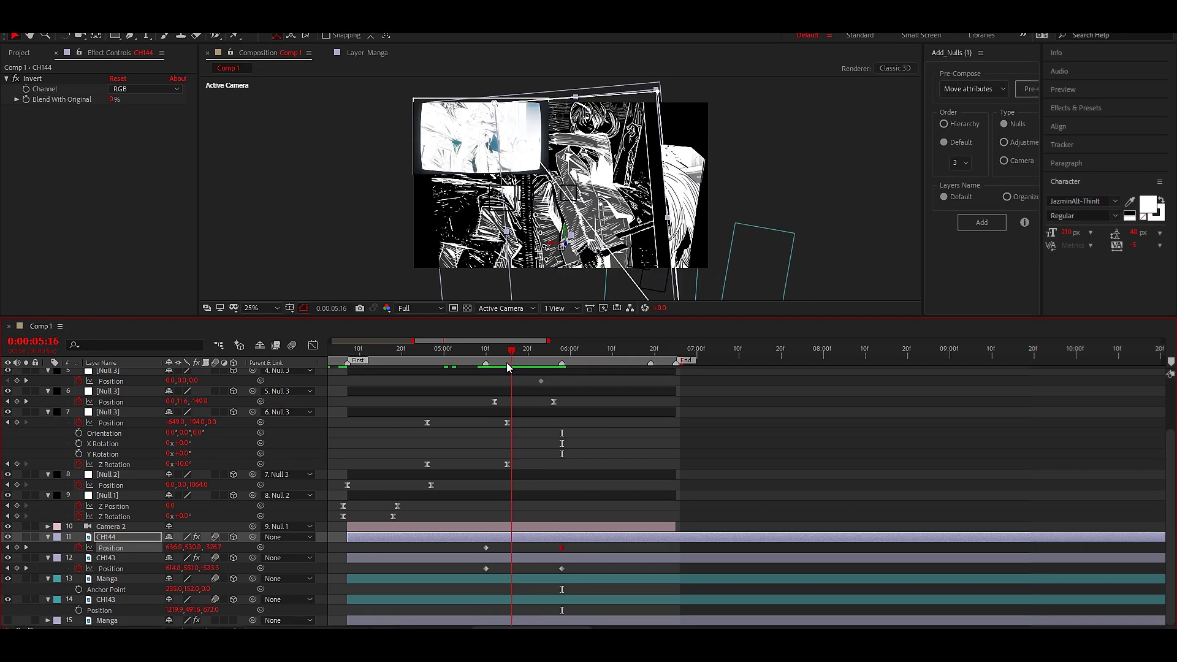
click(113, 99)
text(100)
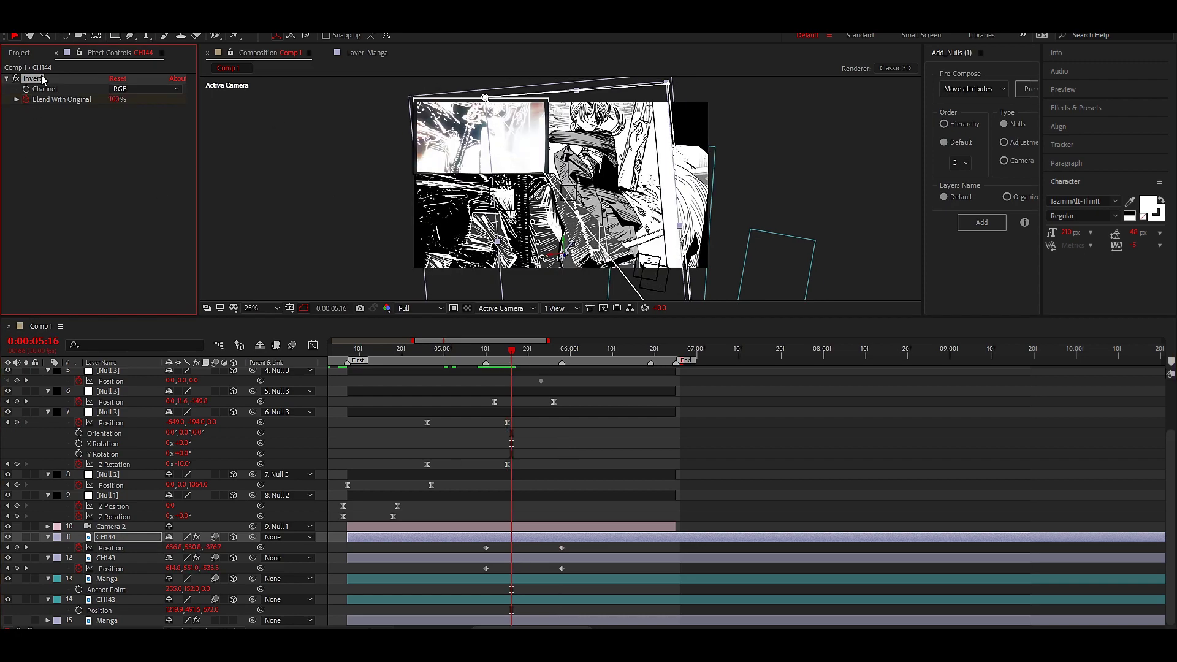
key(Return)
Step: Move the panels' end Position keyframes later and easy-ease them
key(Page_Down)
click(527, 558)
key(space)
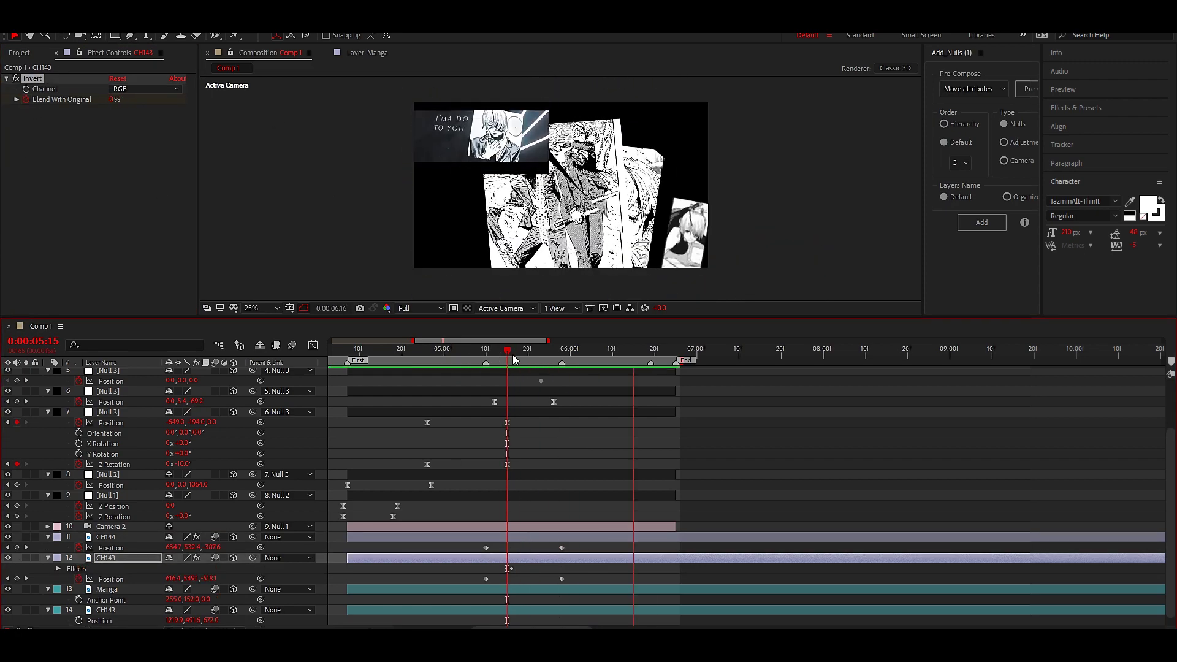
mouse_move(561, 548)
mouse_down()
mouse_move(590, 547)
mouse_move(591, 579)
mouse_up()
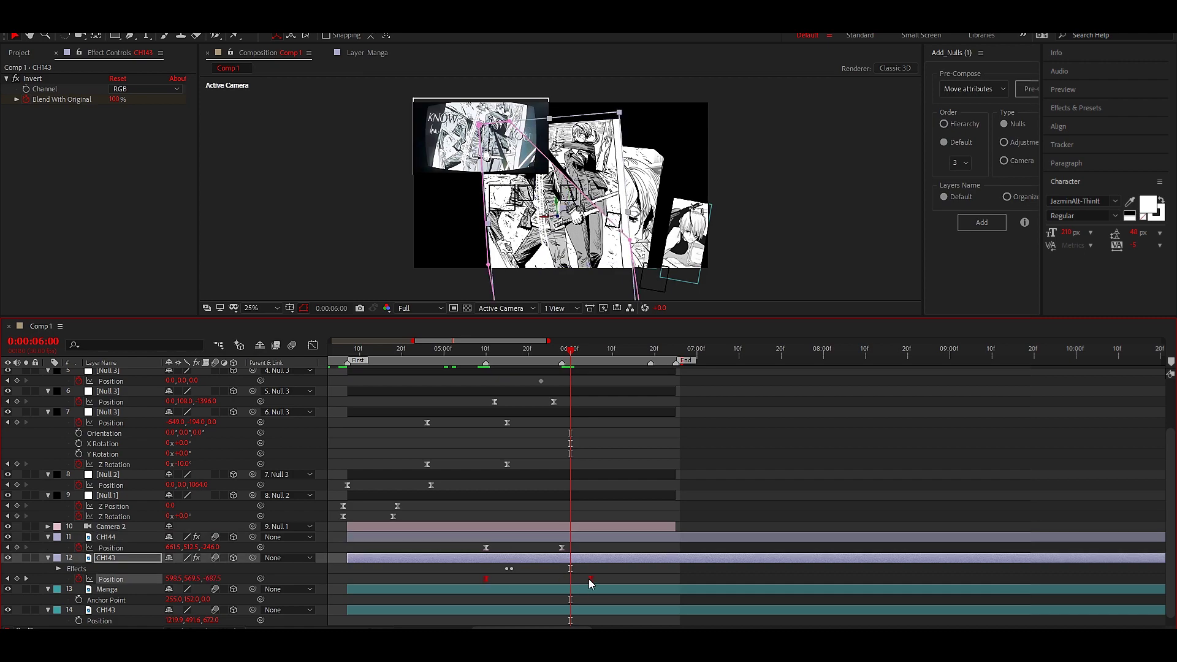
key(F9)
Step: Adjust the CH144 and CH143 Position speed curves together in the Graph Editor
ctrl+click(118, 559)
click(313, 345)
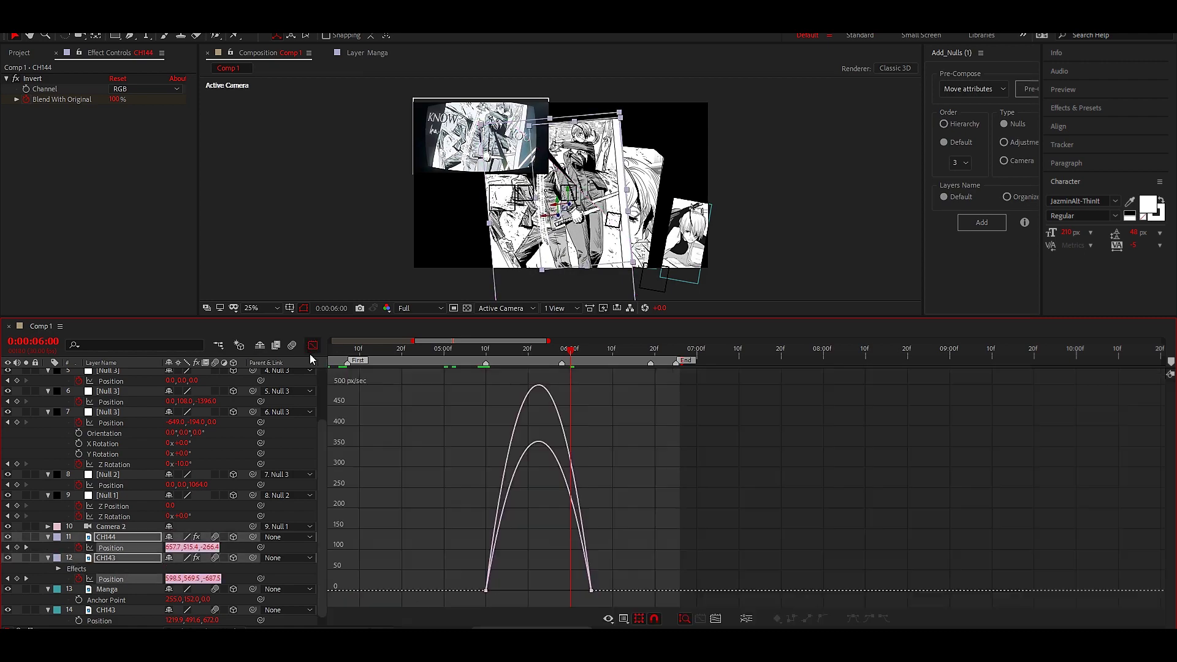
drag(487, 356, 542, 369)
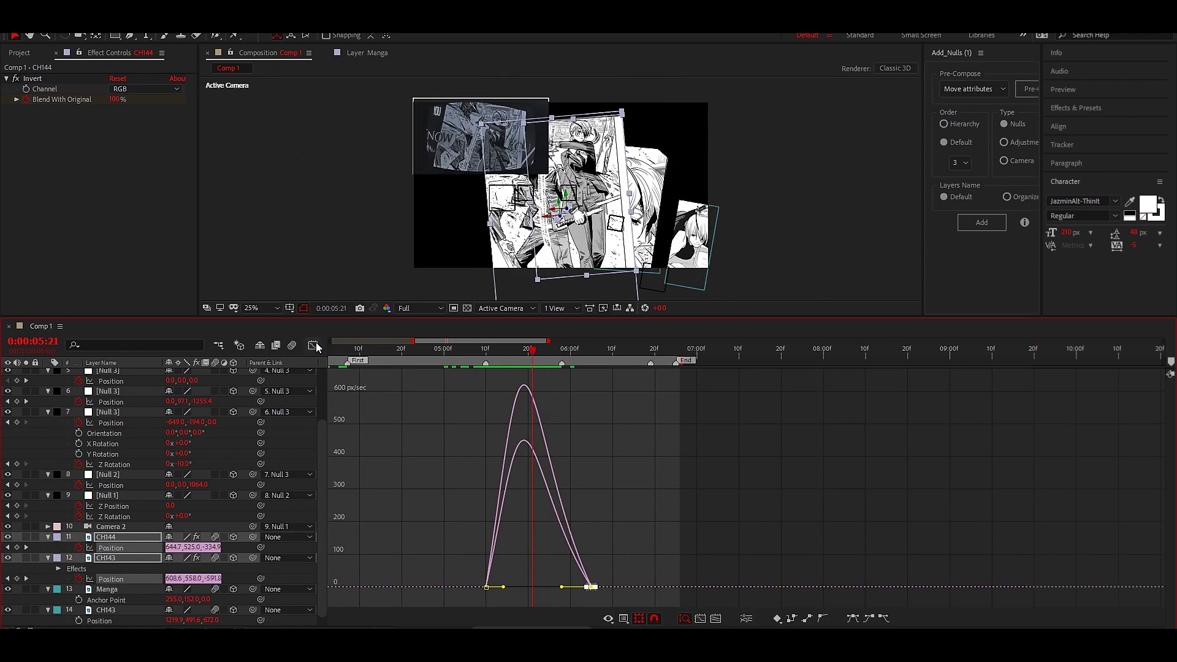
key(shift+F3)
Step: Tweak the first keyframe of Null 3's Position speed curve and review the push-in
scroll(159, 460, up, 1)
click(111, 436)
key(shift+F3)
drag(451, 569, 515, 608)
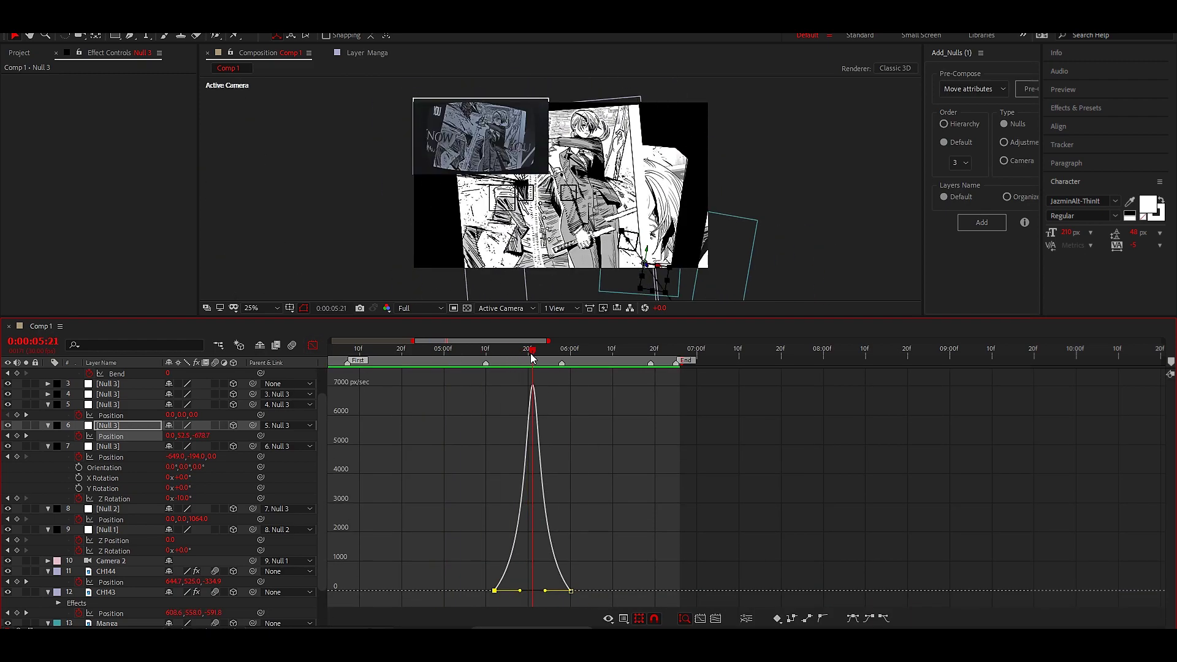
key(shift+F3)
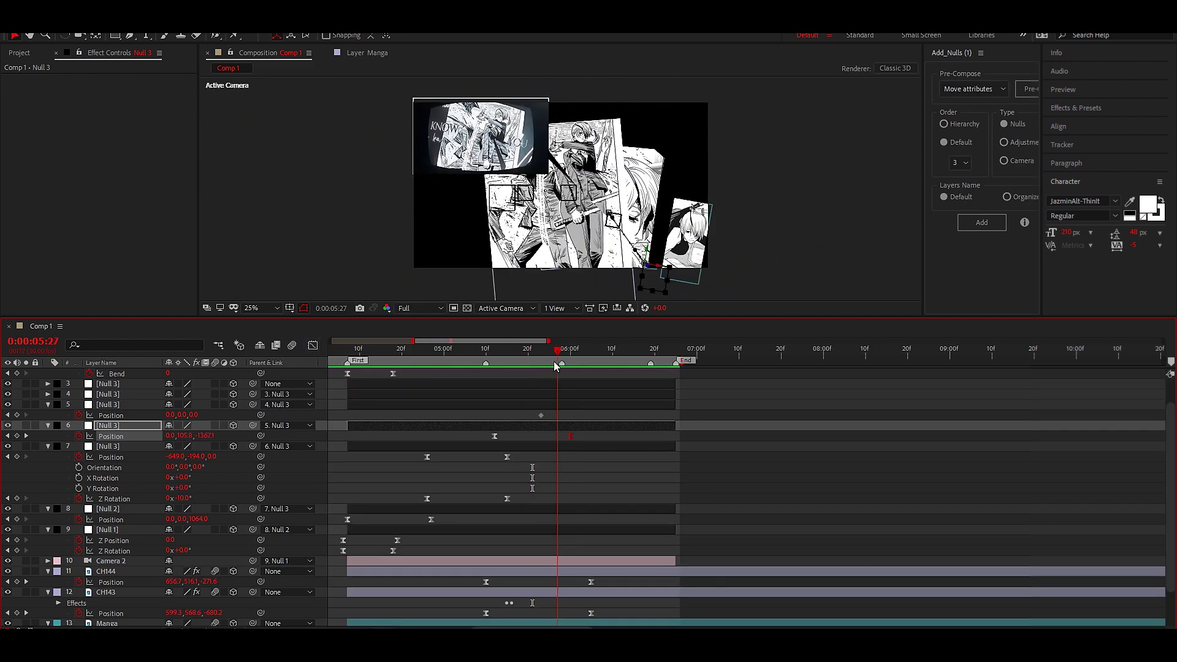
mouse_move(532, 351)
mouse_down()
mouse_move(494, 360)
mouse_move(550, 359)
mouse_up()
Step: Keyframe eased Z Rotation tilts of about -10 to -13 degrees on CH144 and CH143
click(520, 571)
click(488, 354)
key(shift+r)
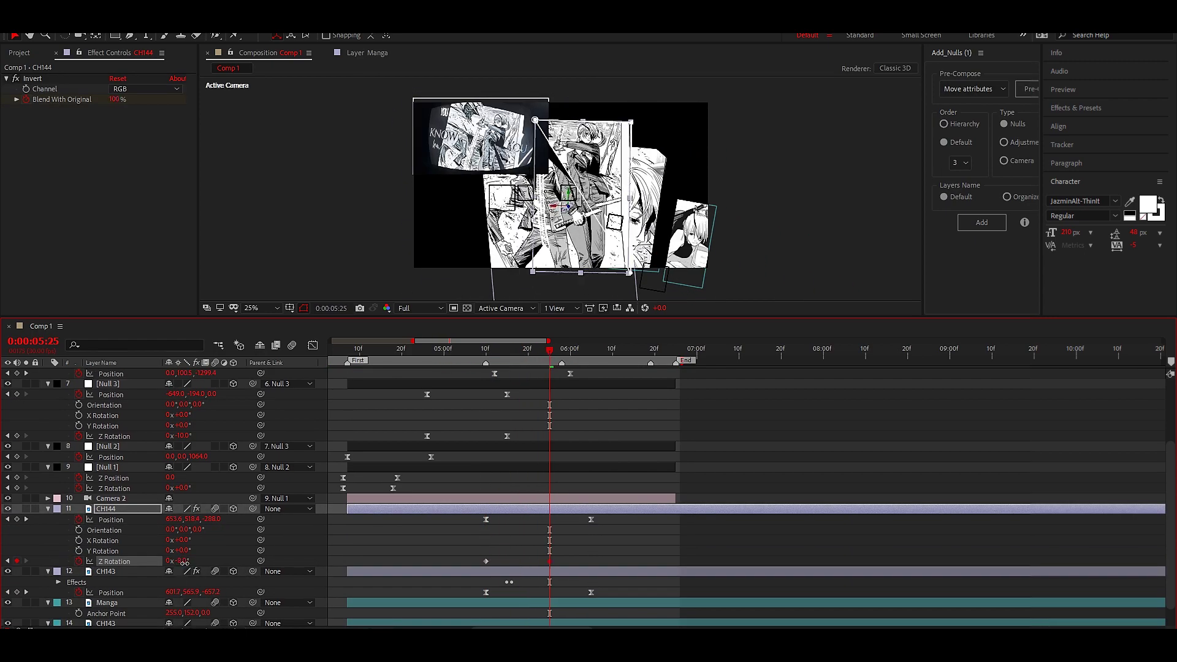
click(511, 571)
key(shift+r)
scroll(511, 558, down, 3)
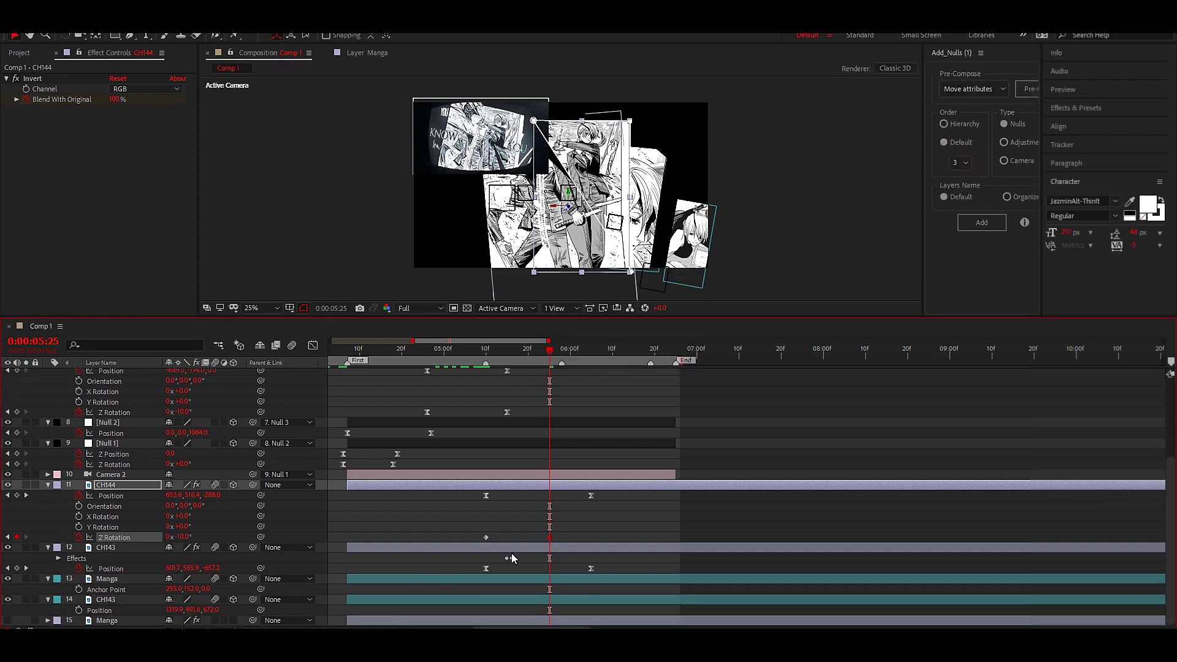
click(78, 569)
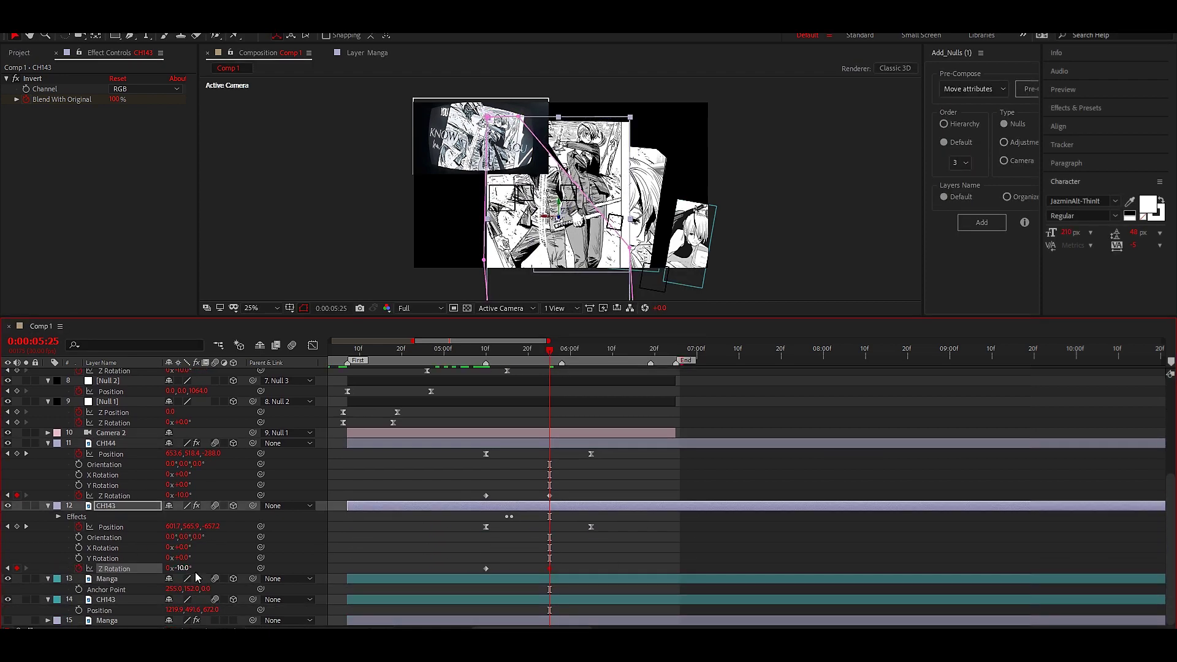
key(ctrl+z)
click(558, 360)
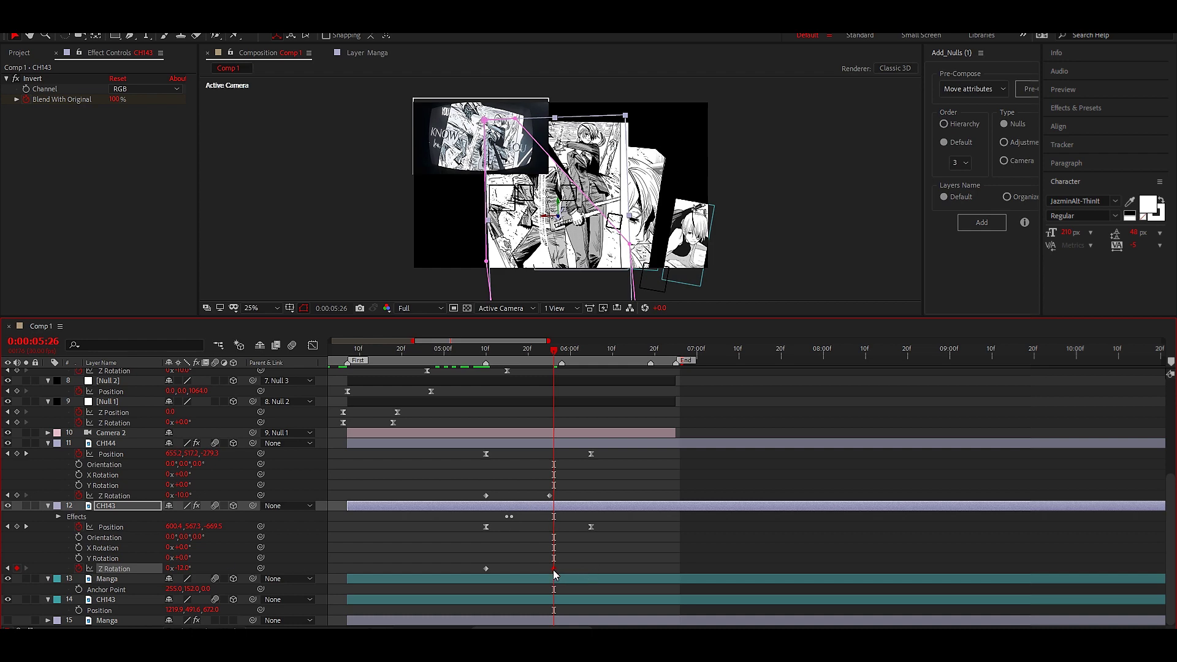
key(ctrl+z)
key(ctrl+z)
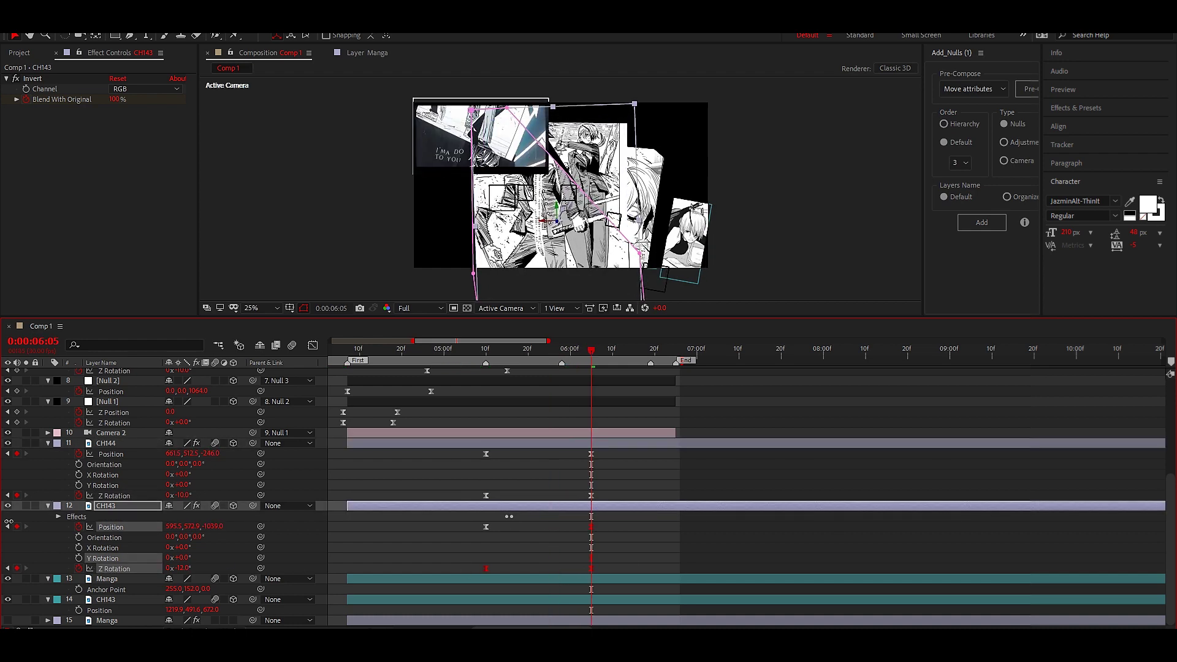
Step: Preview the rotating panels and set CH143's Z position to -840 at 6:05
key(ctrl+Up)
key(space)
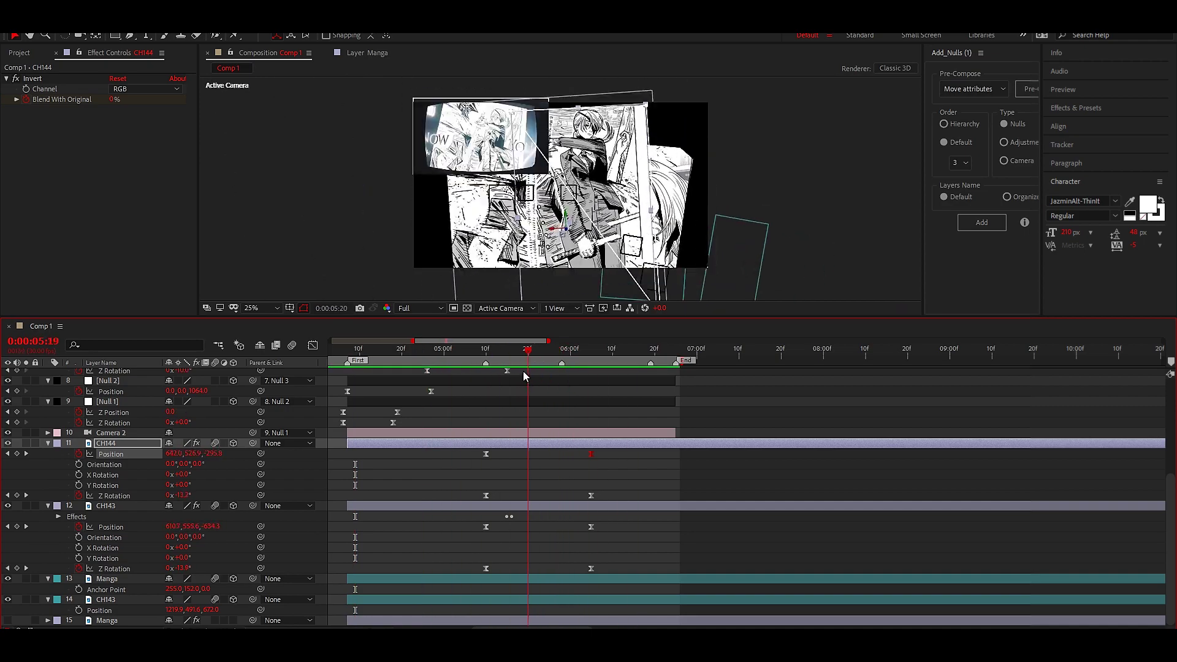
click(519, 354)
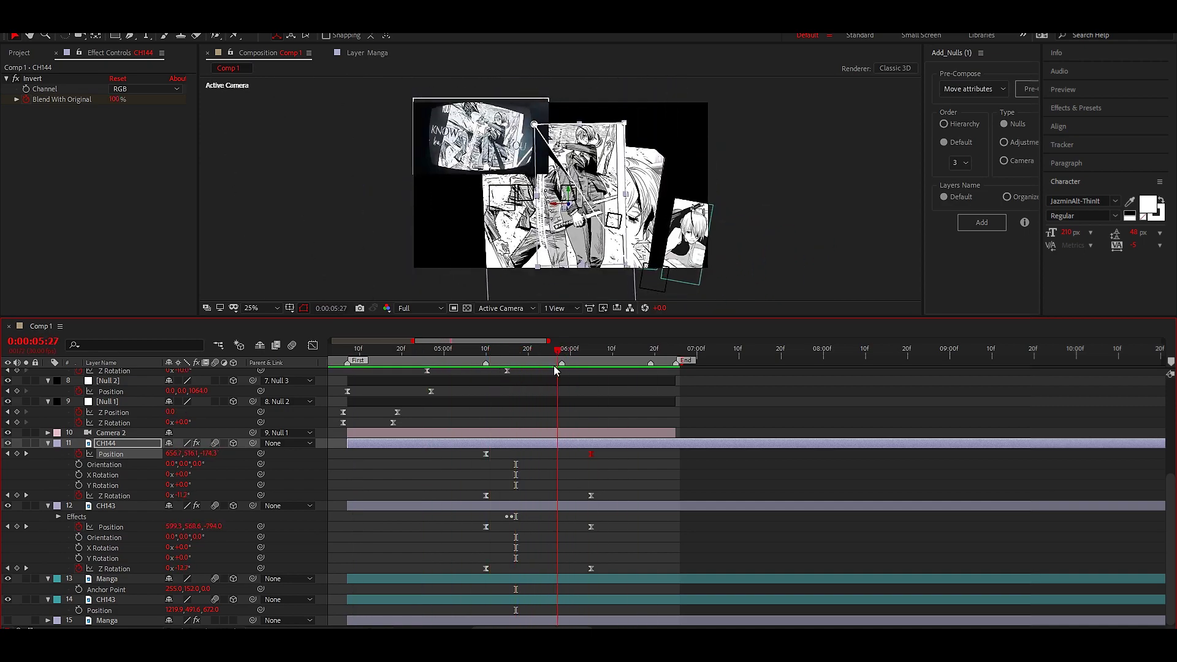
key(ctrl+z)
click(590, 356)
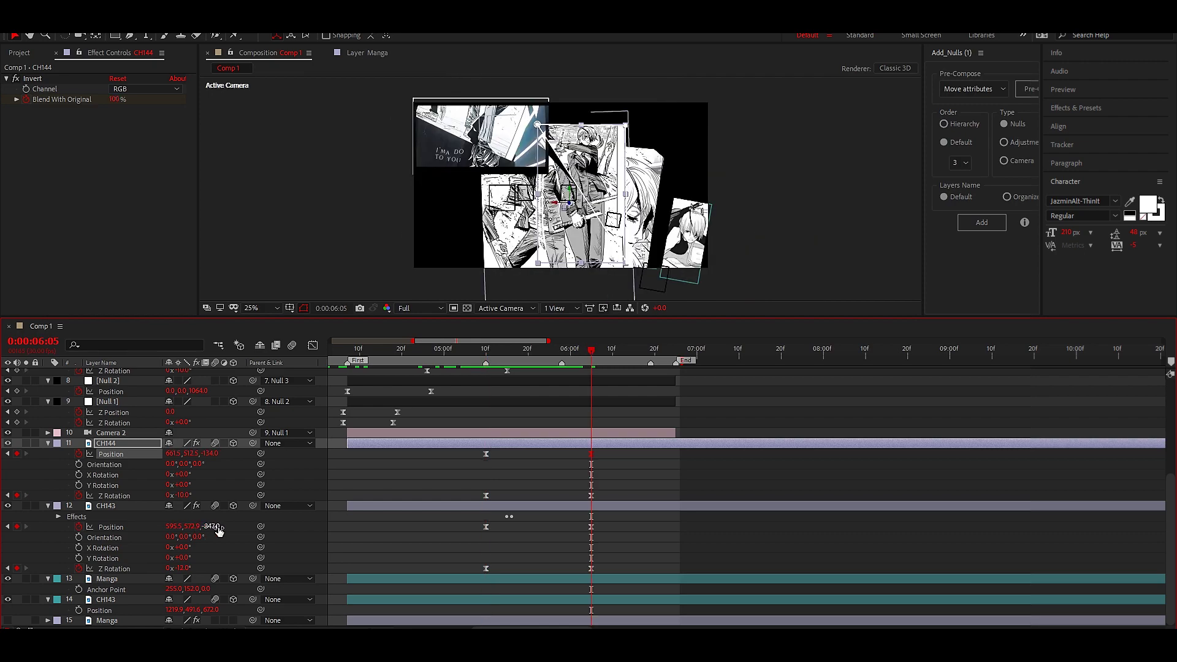
drag(208, 526, 216, 526)
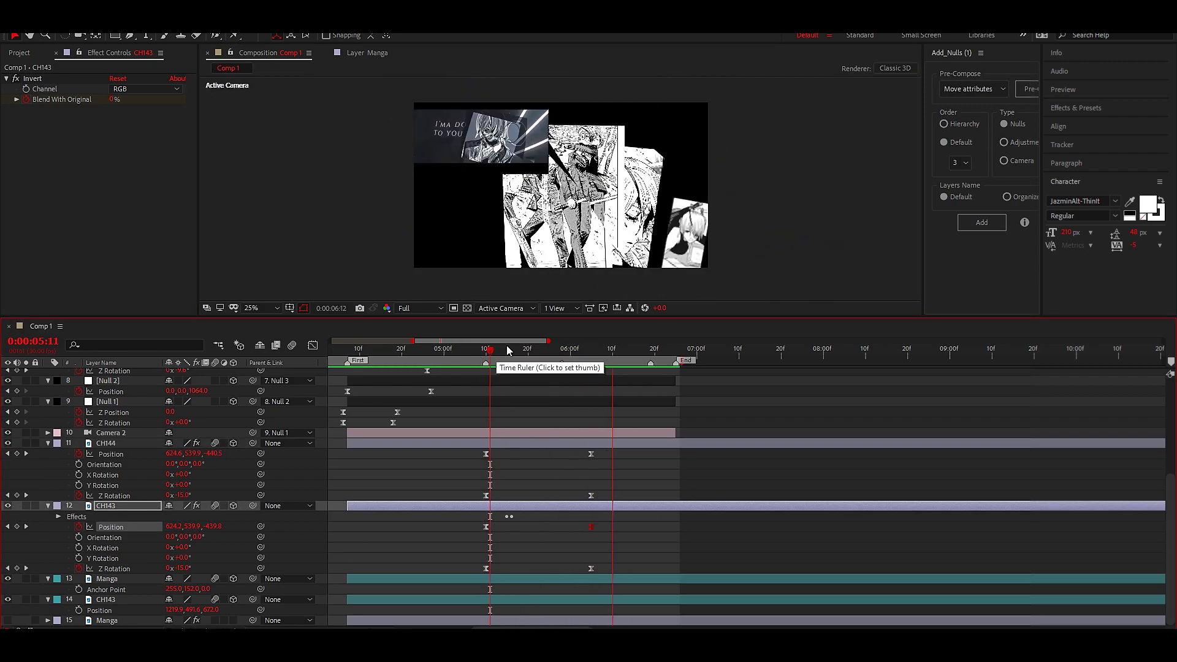
Step: Keyframe layer 6 Null 3's Z Rotation at -15° and then -12° at 6:00
scroll(583, 421, up, 5)
click(562, 351)
drag(608, 363, 540, 363)
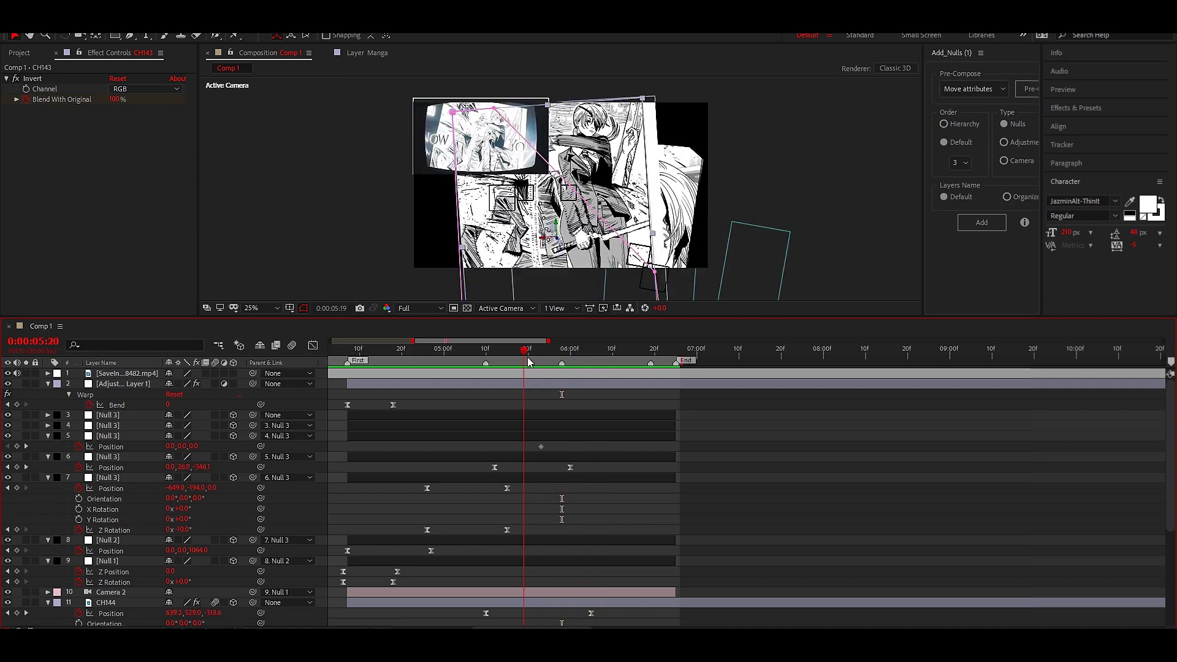
click(513, 461)
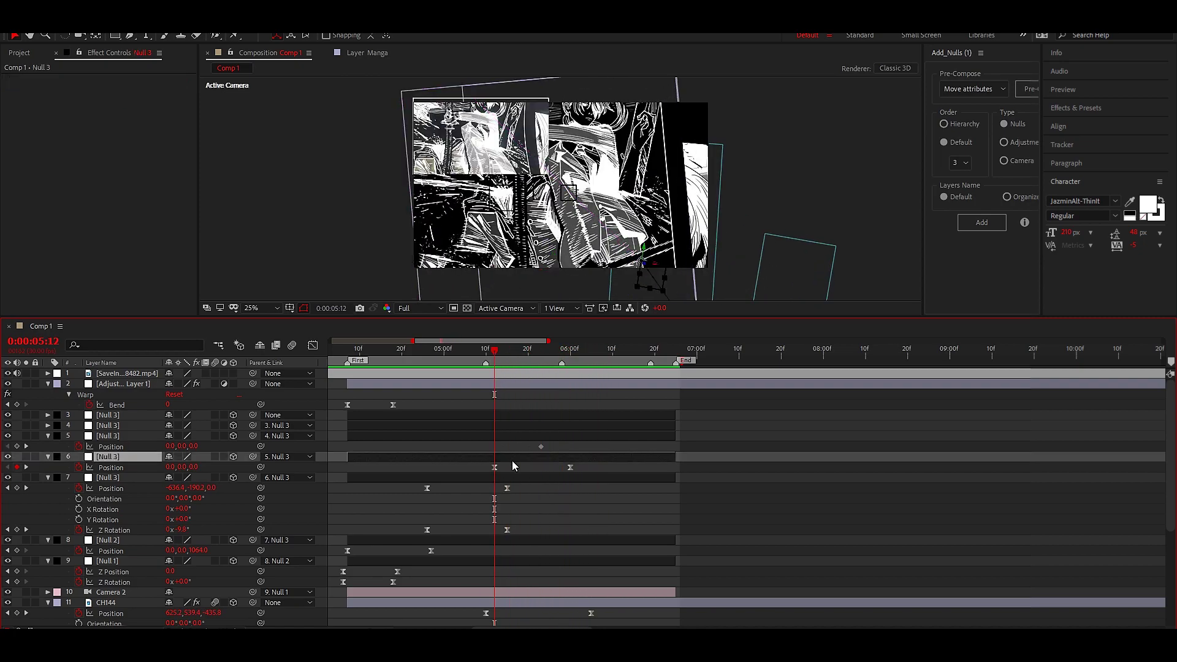
key(shift+r)
click(115, 509)
drag(184, 509, 171, 499)
key(space)
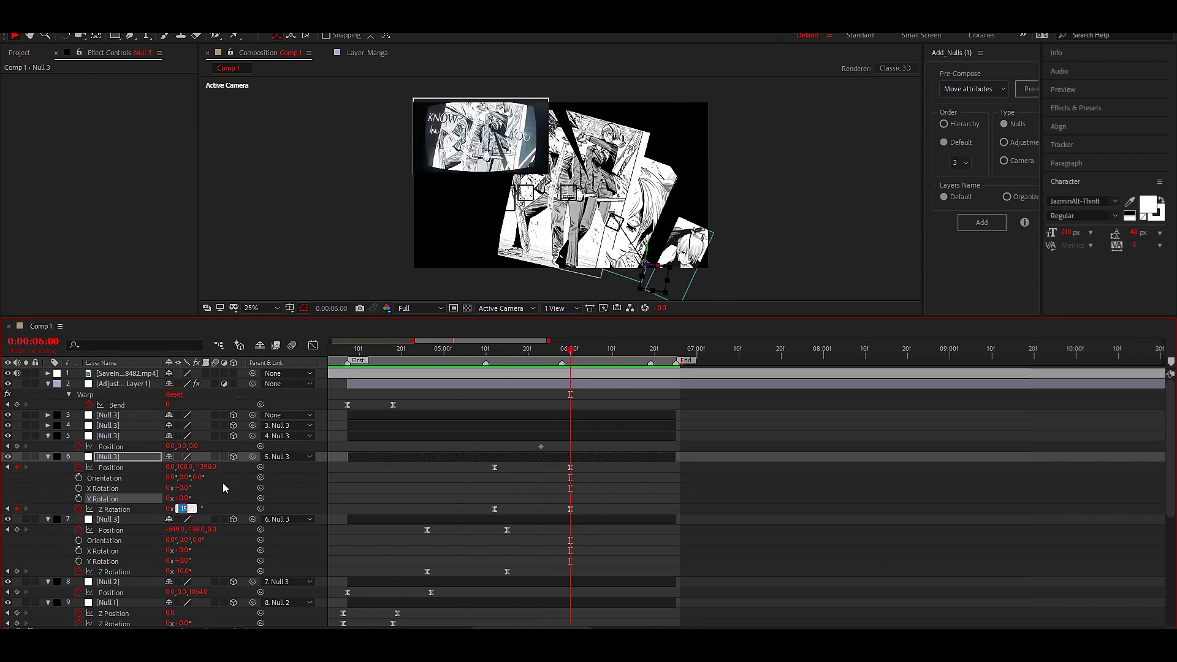
text(-12)
key(Return)
Step: Keyframe layer 5 Null 3's Position at 6:07 and move it to 175, 1299, 1469
click(429, 435)
click(601, 363)
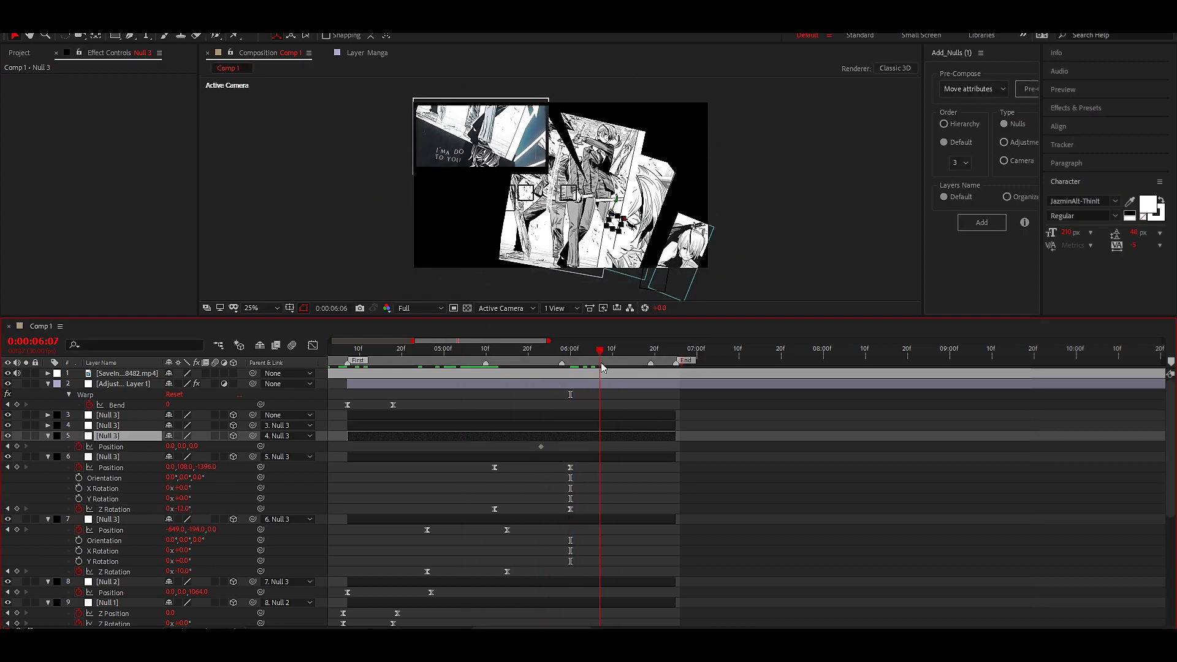
drag(188, 447, 159, 442)
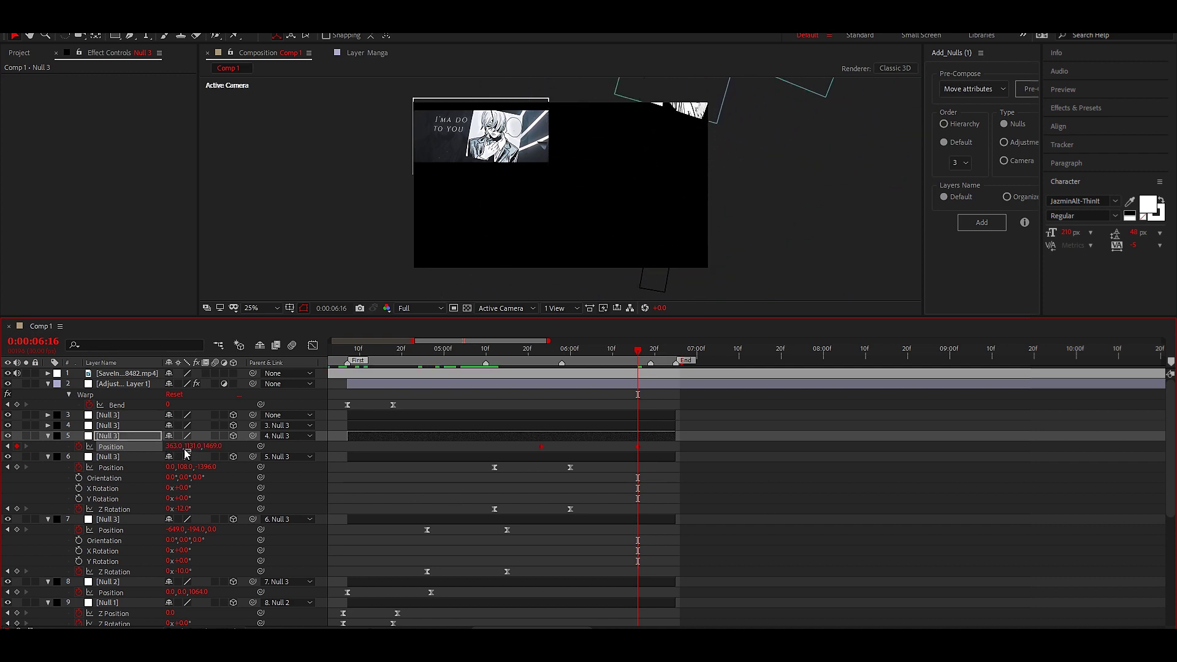
drag(176, 446, 179, 450)
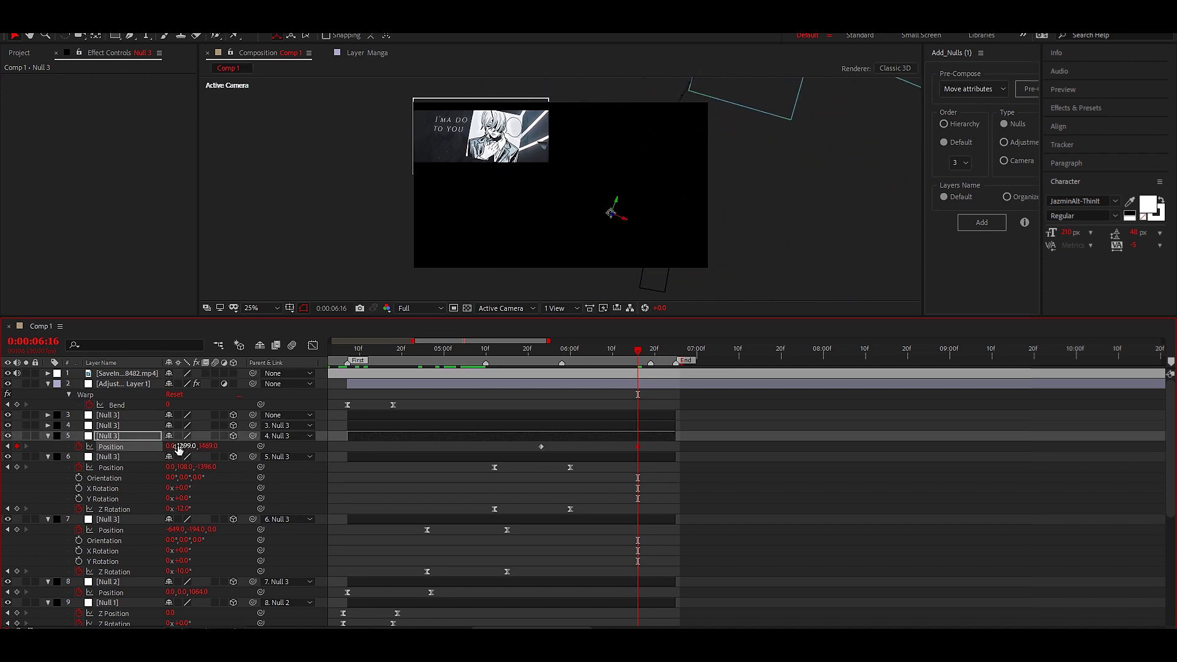
scroll(653, 555, down, 5)
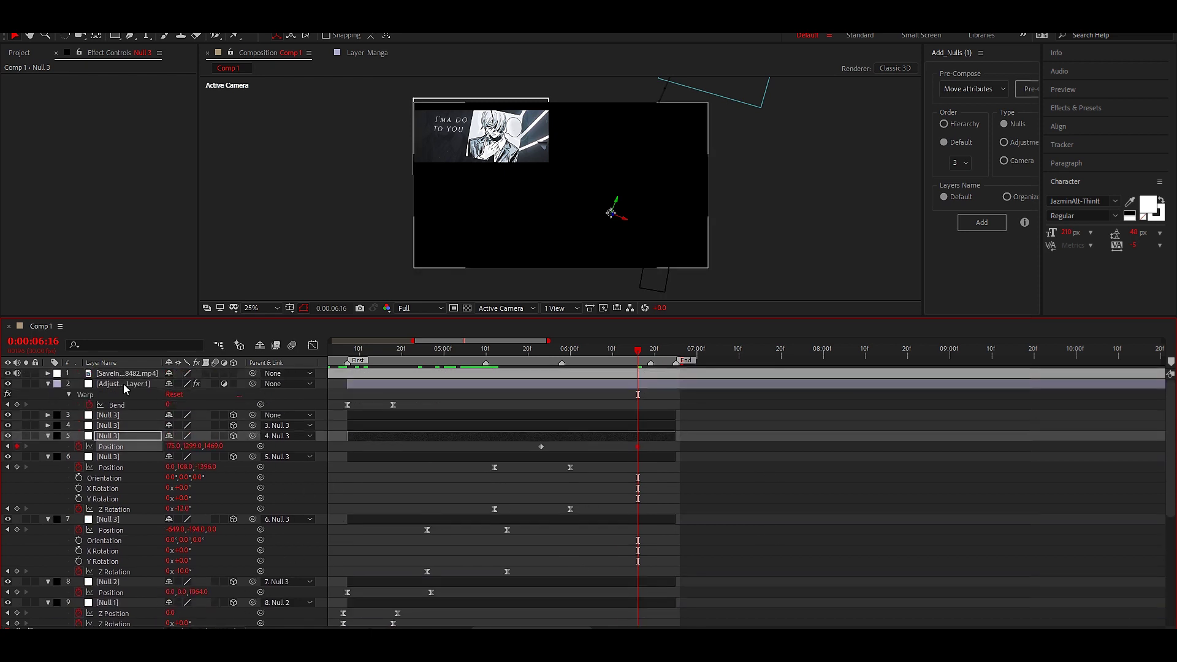
scroll(564, 549, down, 3)
Step: Move the Manga layer above CH144 and give it a pink label
drag(107, 620, 181, 441)
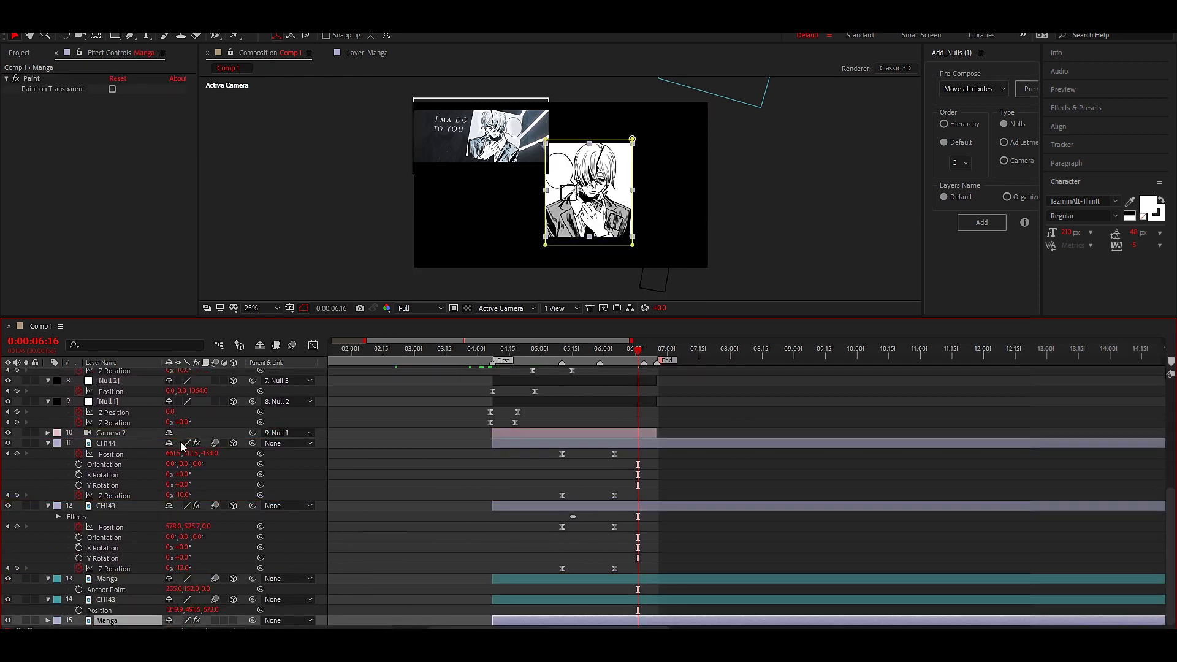
click(57, 443)
click(74, 411)
scroll(643, 132, down, 1)
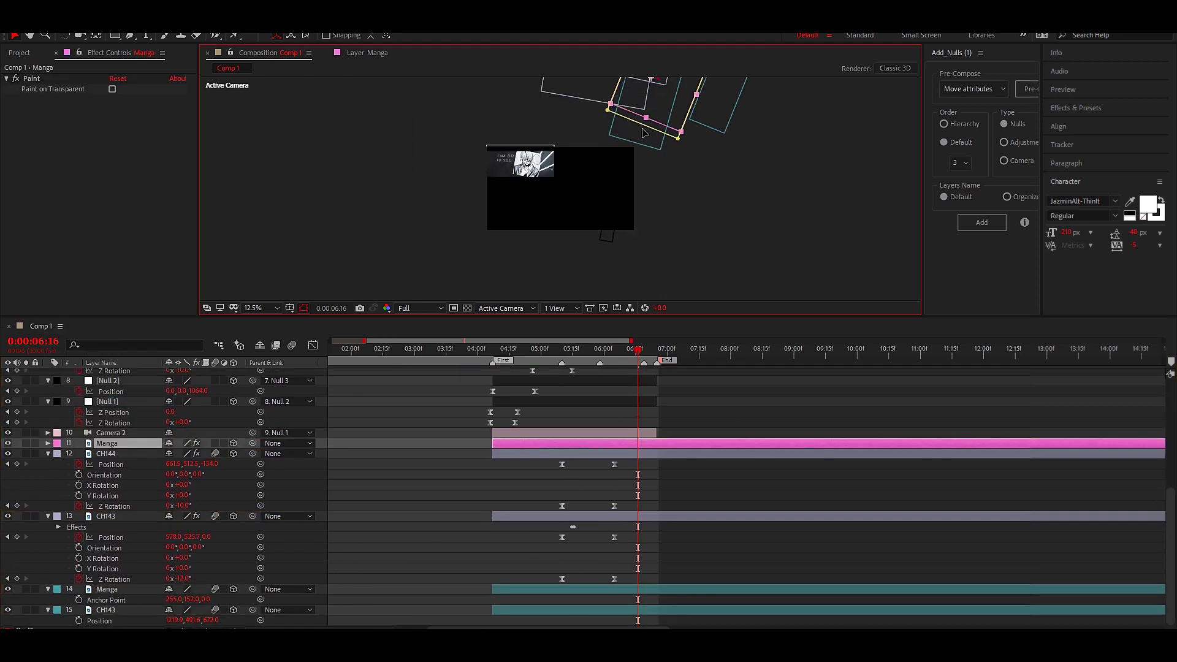
Step: Tilt the Manga panel to -21° Z Rotation and shrink it to 61% scale
key(r)
drag(179, 485, 186, 485)
scroll(489, 255, up, 1)
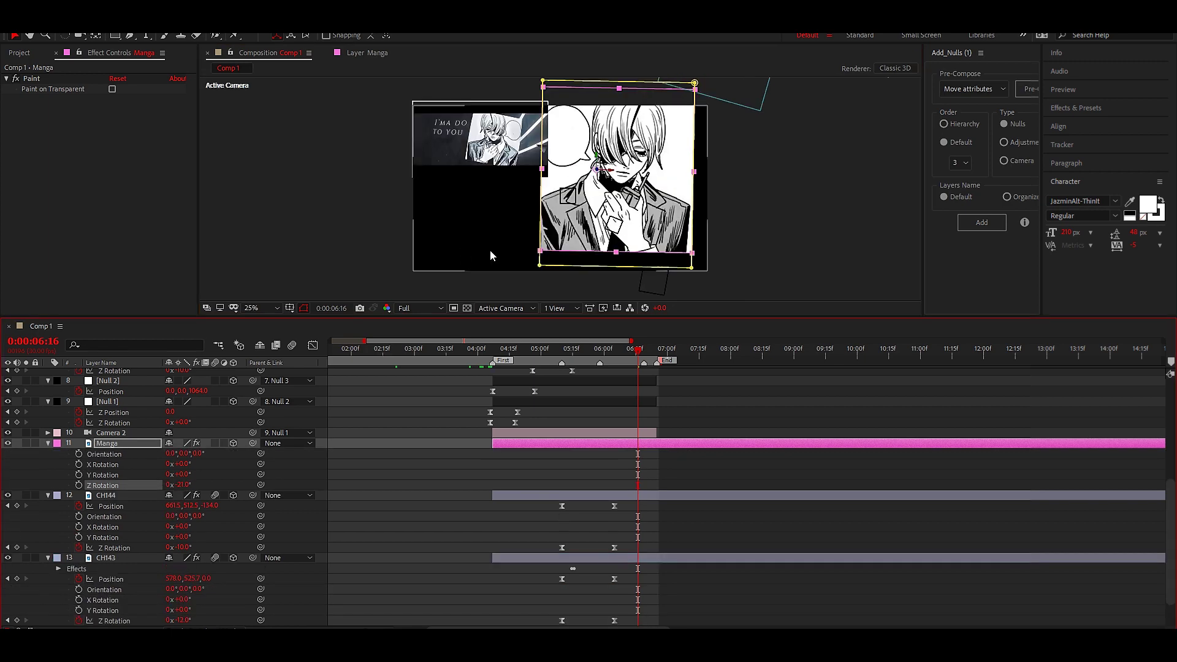
drag(664, 283, 622, 244)
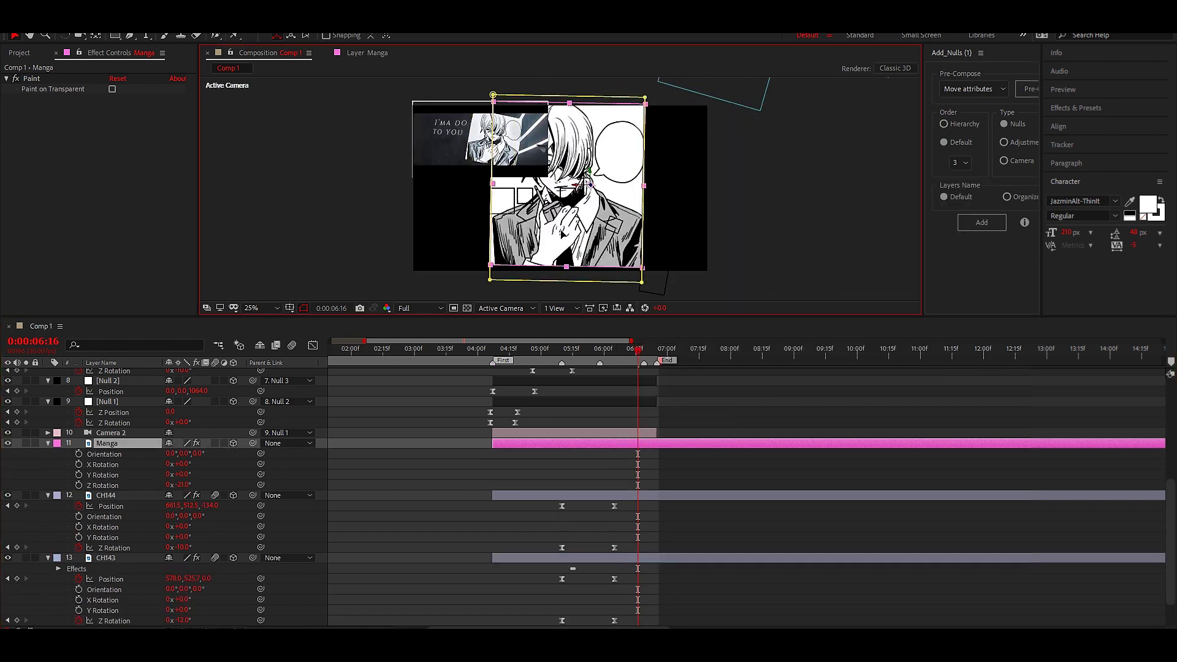
key(s)
key(r)
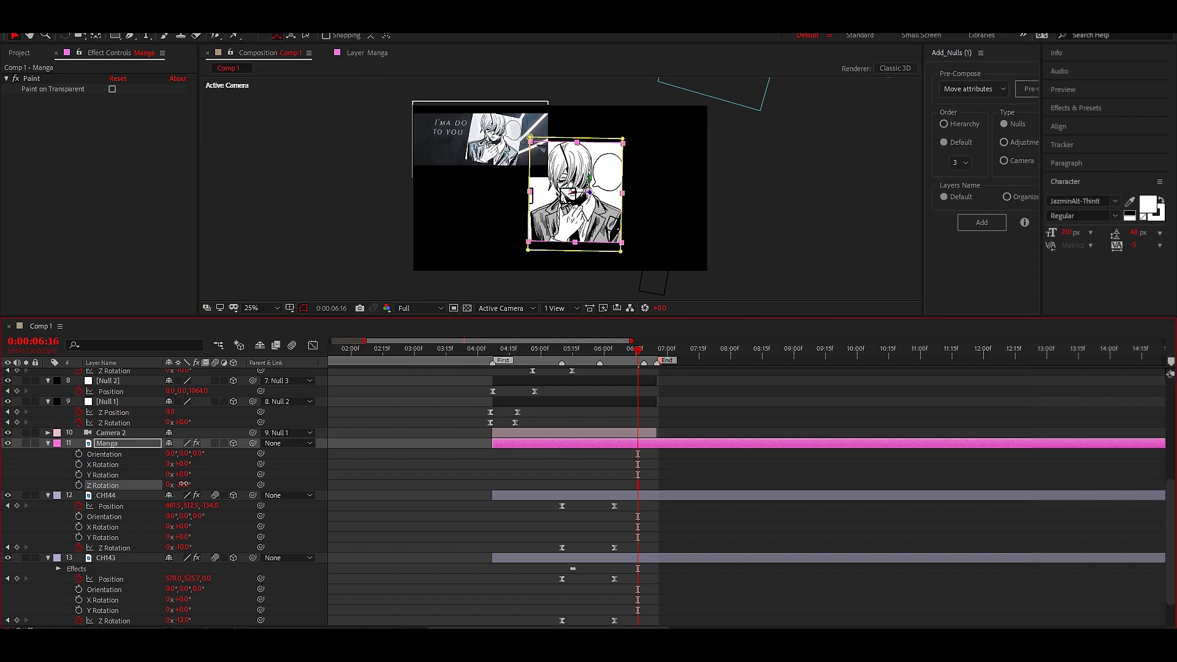
Step: Preview the animation and reveal the Manga layer's Position
key(space)
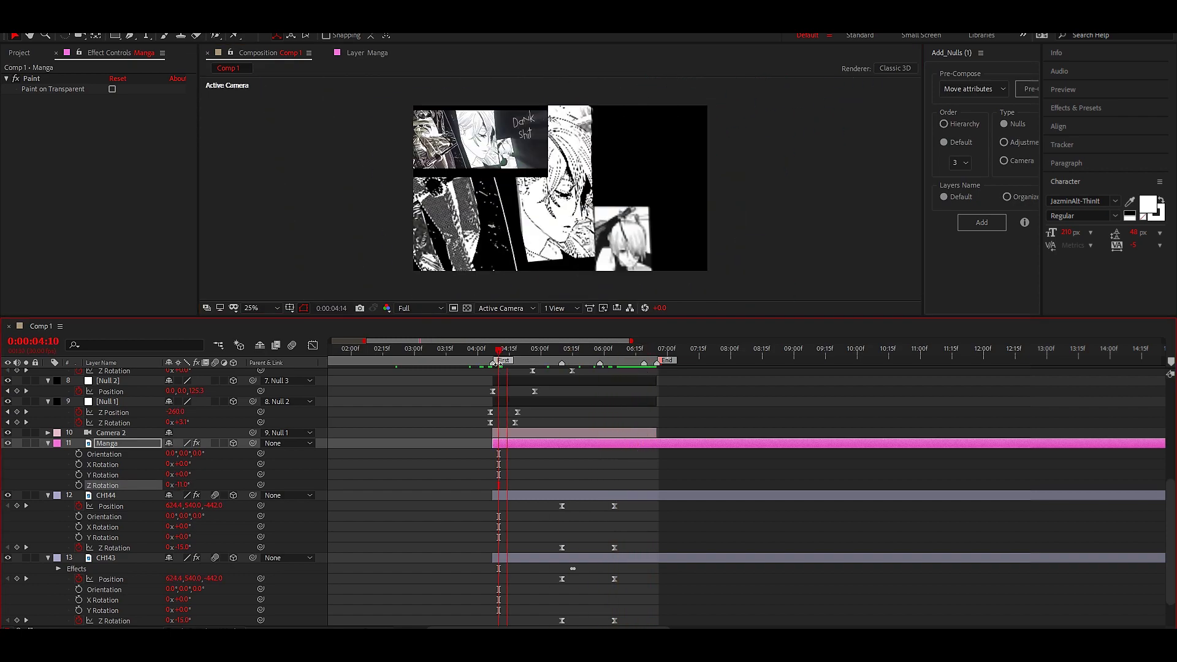
scroll(597, 431, up, 5)
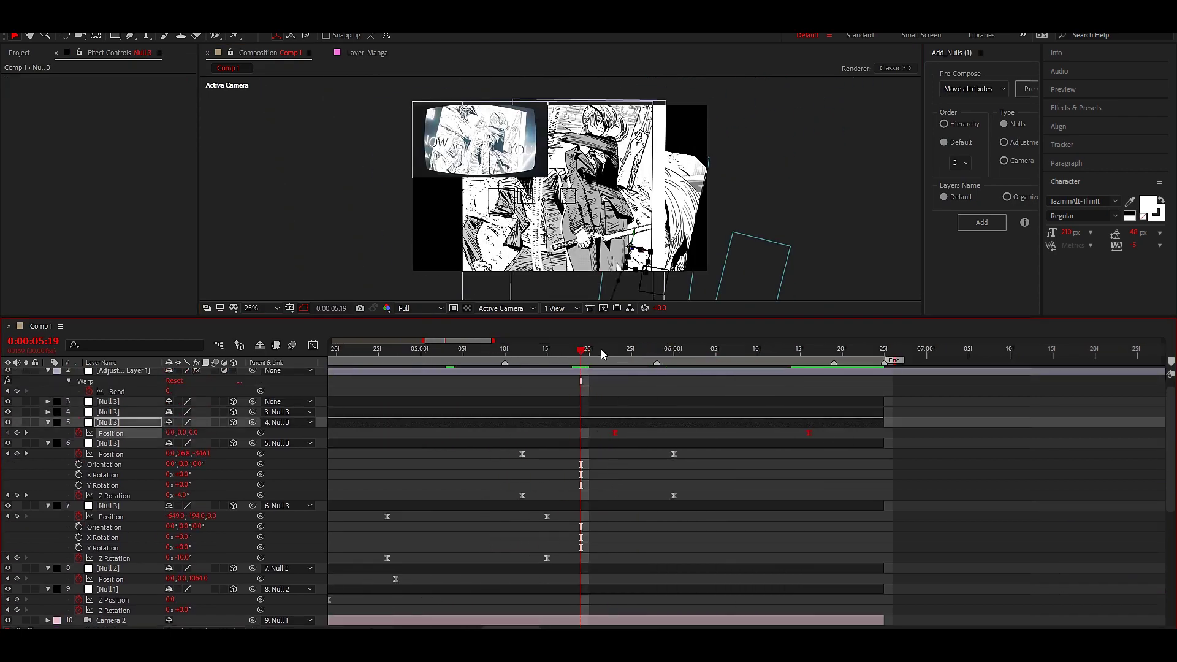
drag(601, 349, 724, 368)
click(564, 239)
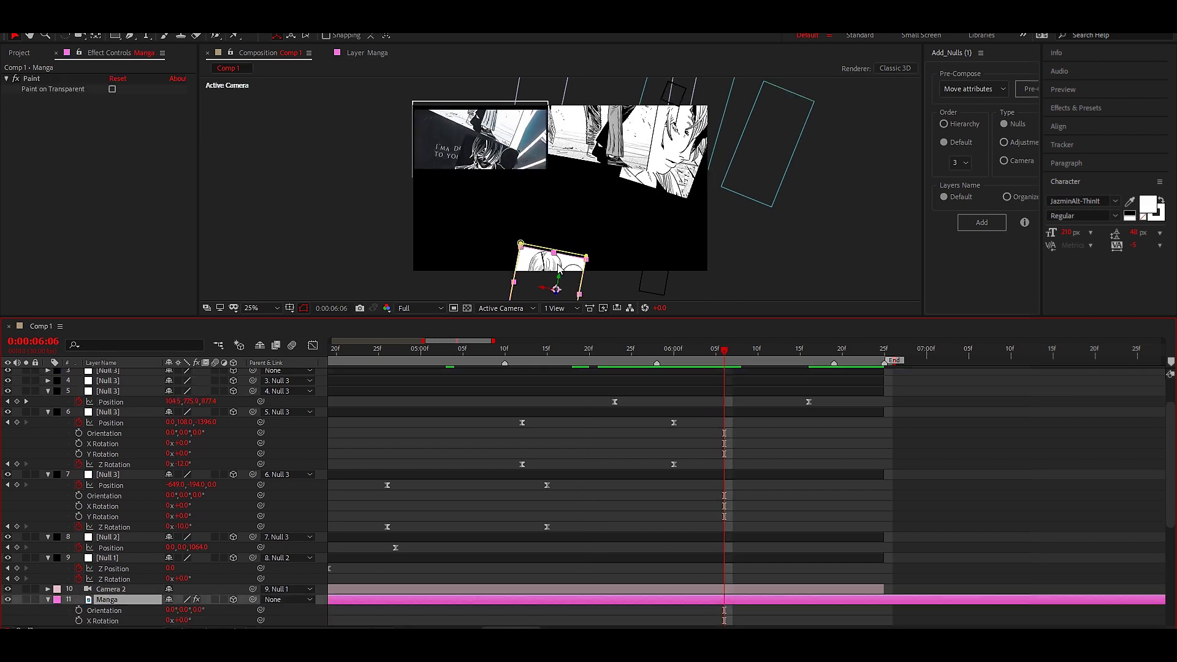
key(p)
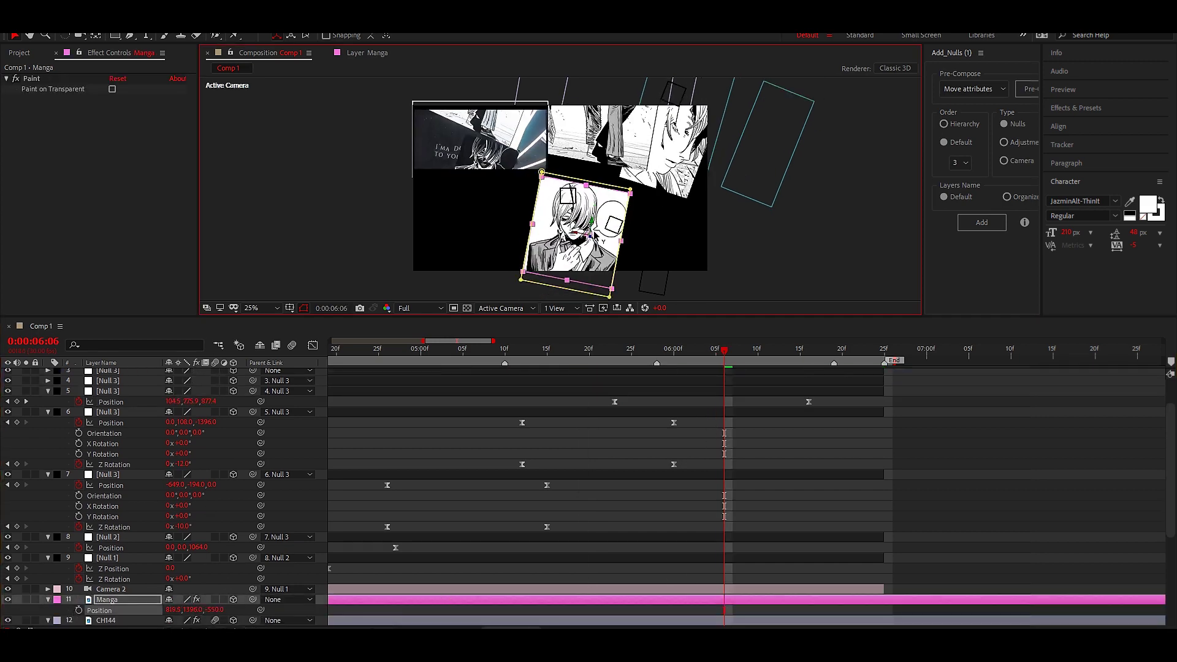
Step: At 6:16 move layer 5 Null 3 to 175, 911, 1978 and set CH144's Z to -134
drag(724, 348, 809, 348)
click(111, 402)
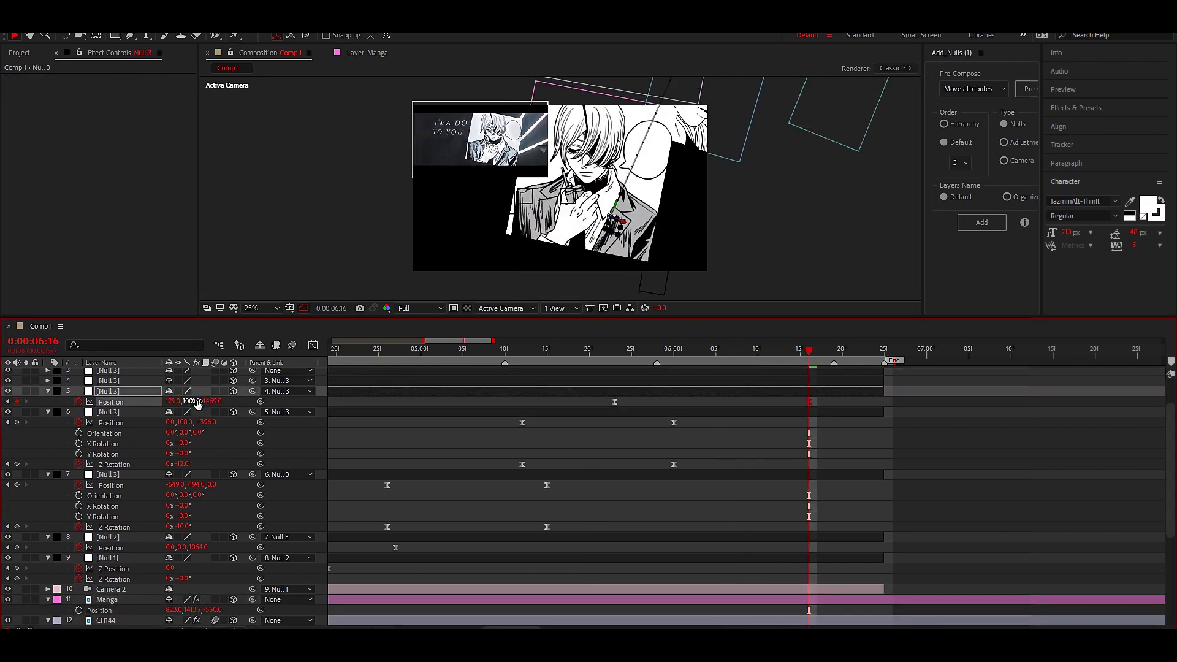
drag(196, 405, 184, 404)
click(488, 600)
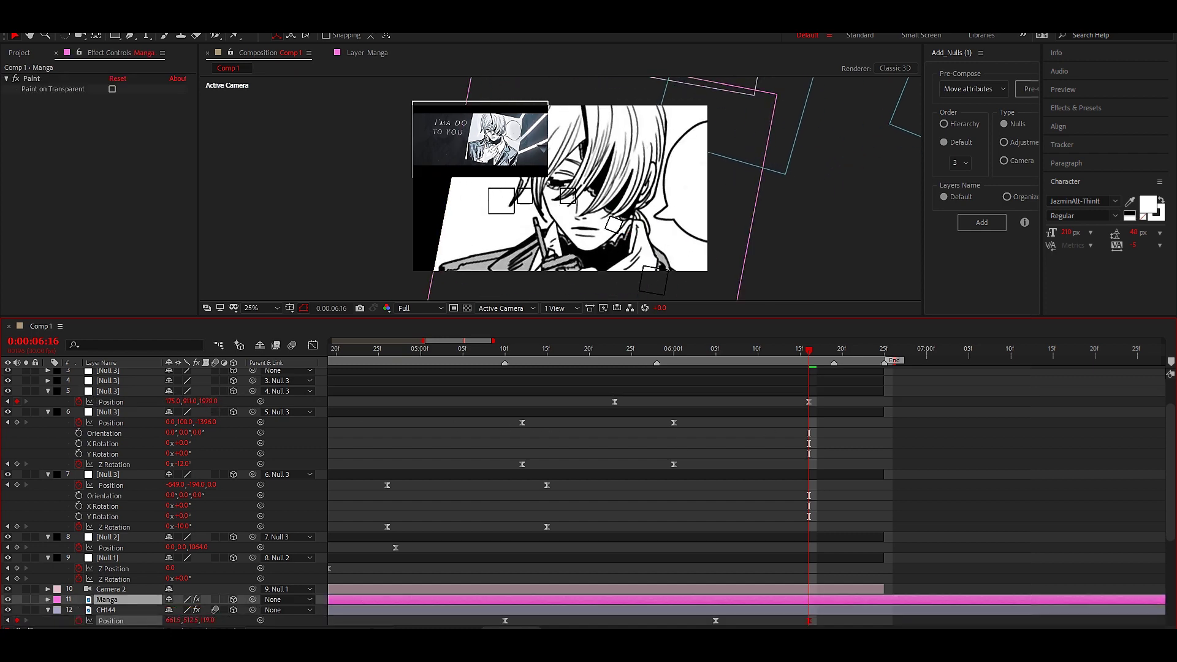
drag(209, 620, 226, 618)
key(p)
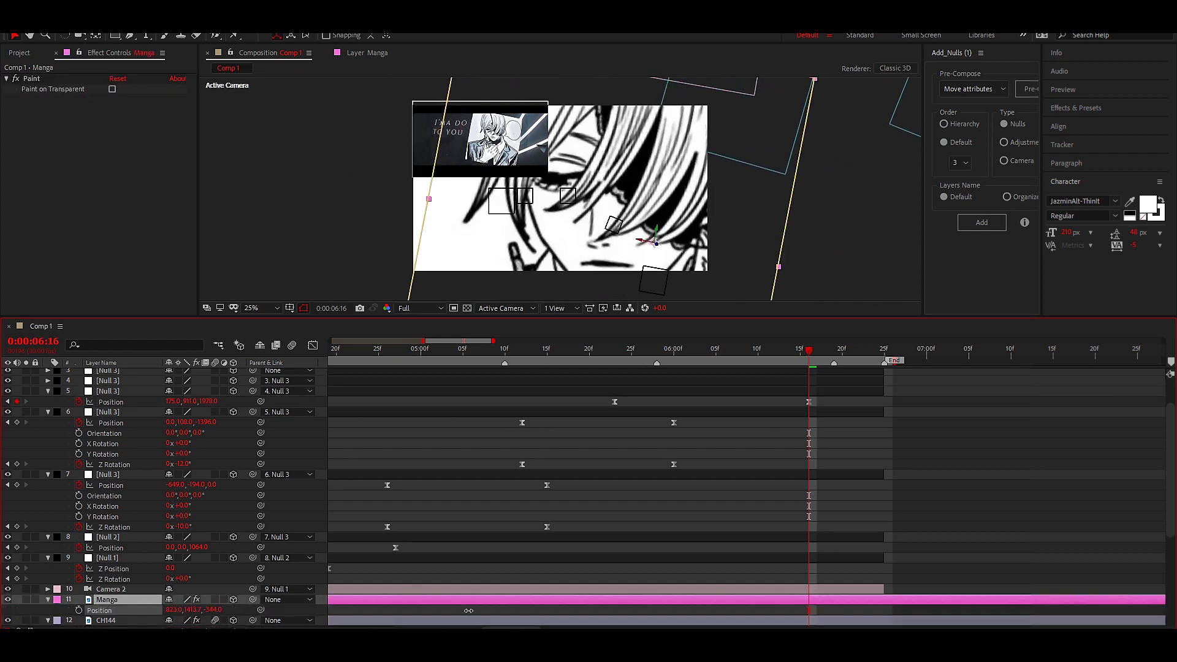
scroll(763, 485, down, 1)
mouse_move(810, 350)
mouse_down()
mouse_move(650, 349)
mouse_move(715, 359)
mouse_up()
Step: Stretch the ease influence on Null 3's Position speed curve so it spikes near 6:01
scroll(832, 452, up, 3)
click(111, 447)
click(312, 346)
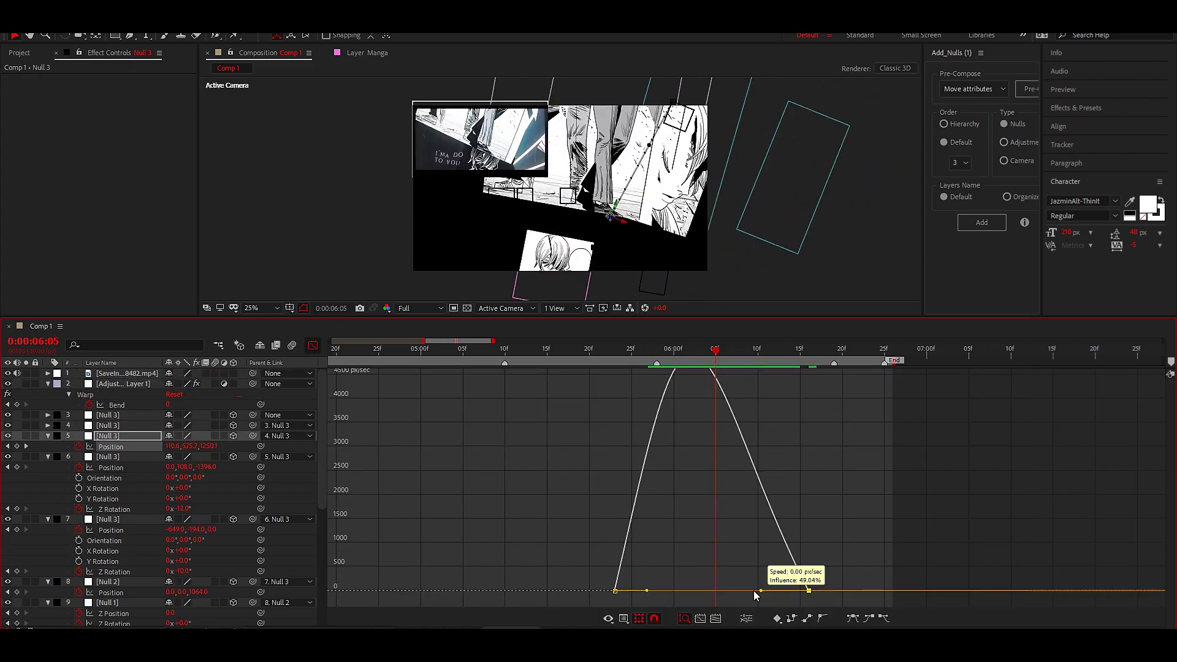
drag(718, 591, 754, 591)
key(Page_Up)
key(Page_Up)
key(Page_Up)
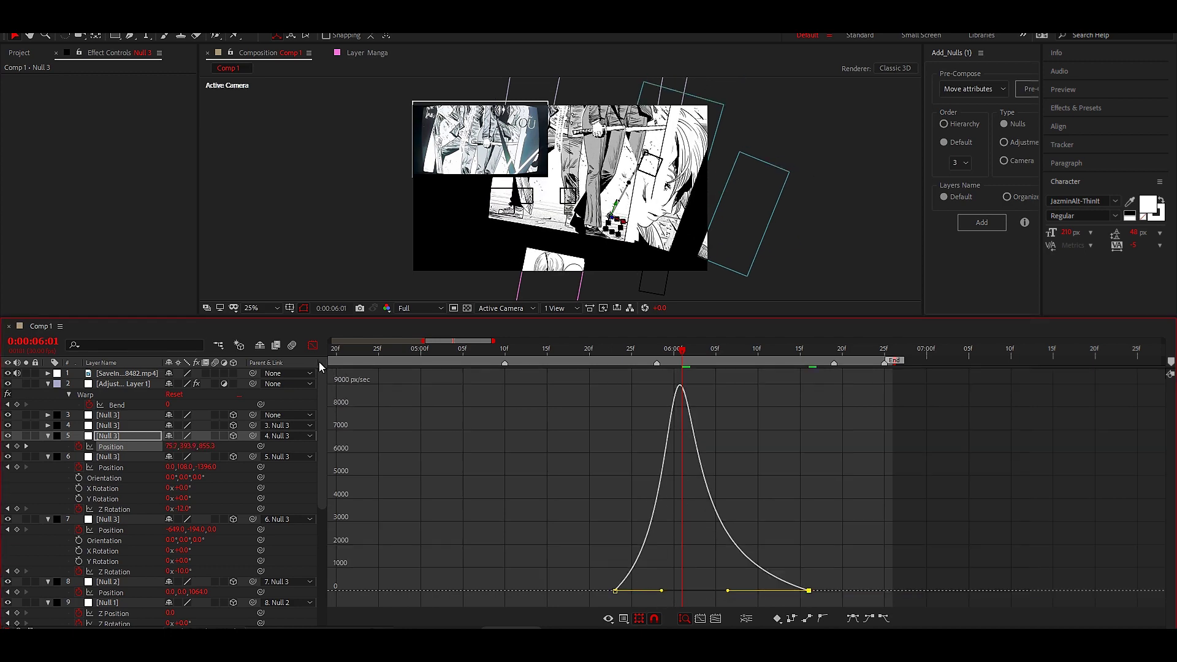
click(312, 346)
Step: Reveal the topmost Null 3's Position and scrub back to 5:20 to check the motion
click(206, 415)
key(p)
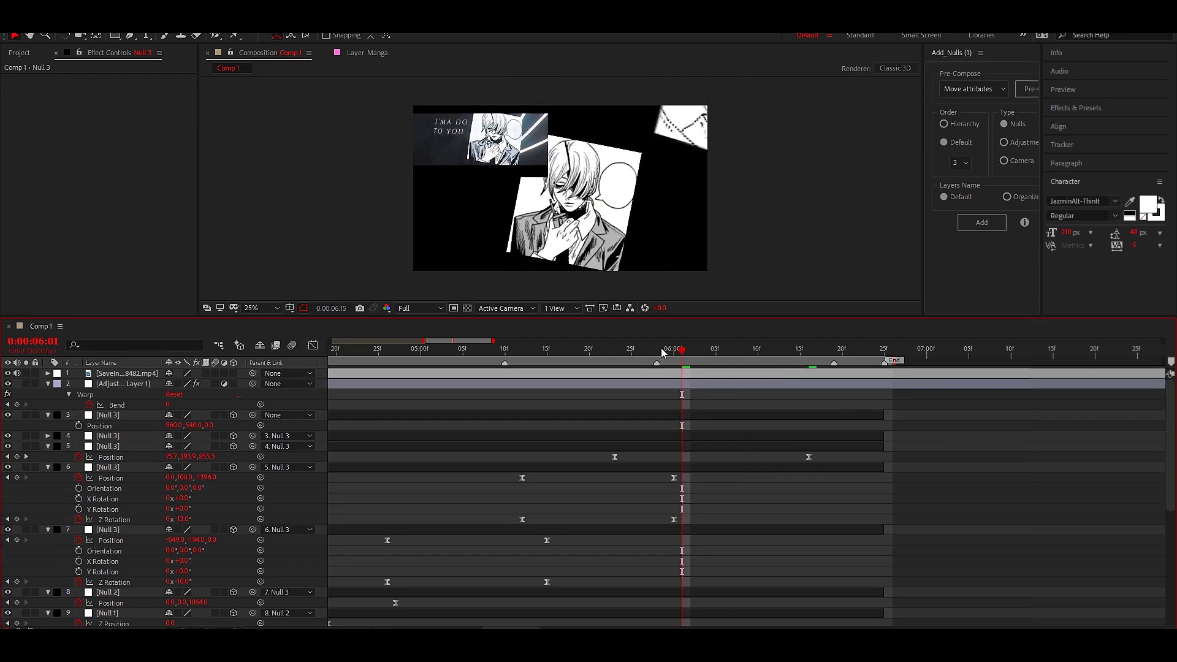
drag(682, 350, 590, 350)
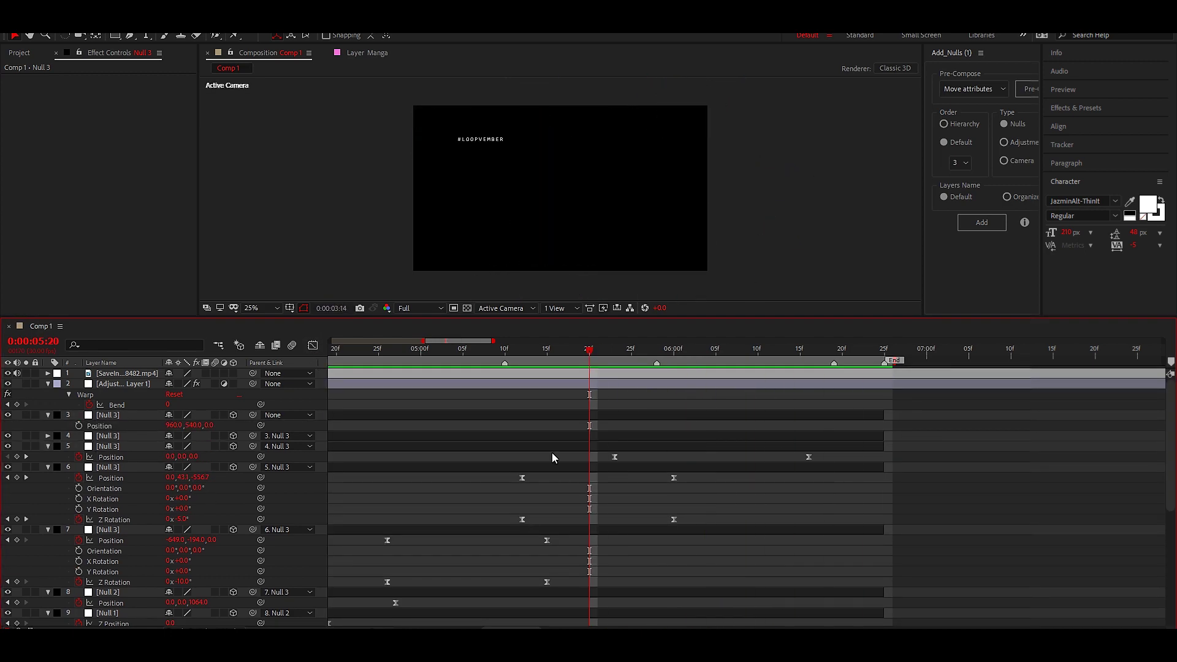
Step: Retime layer 7 and Null 3's Position keyframes to the playhead, previewing the motion
key(space)
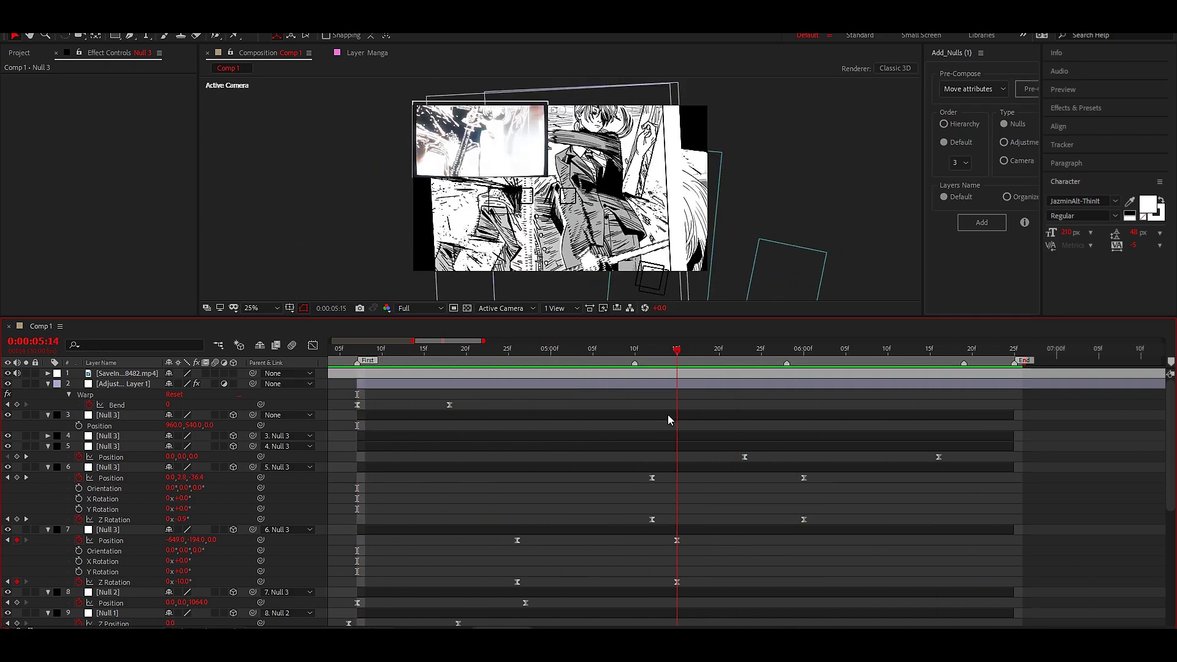
mouse_move(668, 415)
mouse_down()
mouse_move(576, 403)
mouse_move(668, 427)
mouse_up()
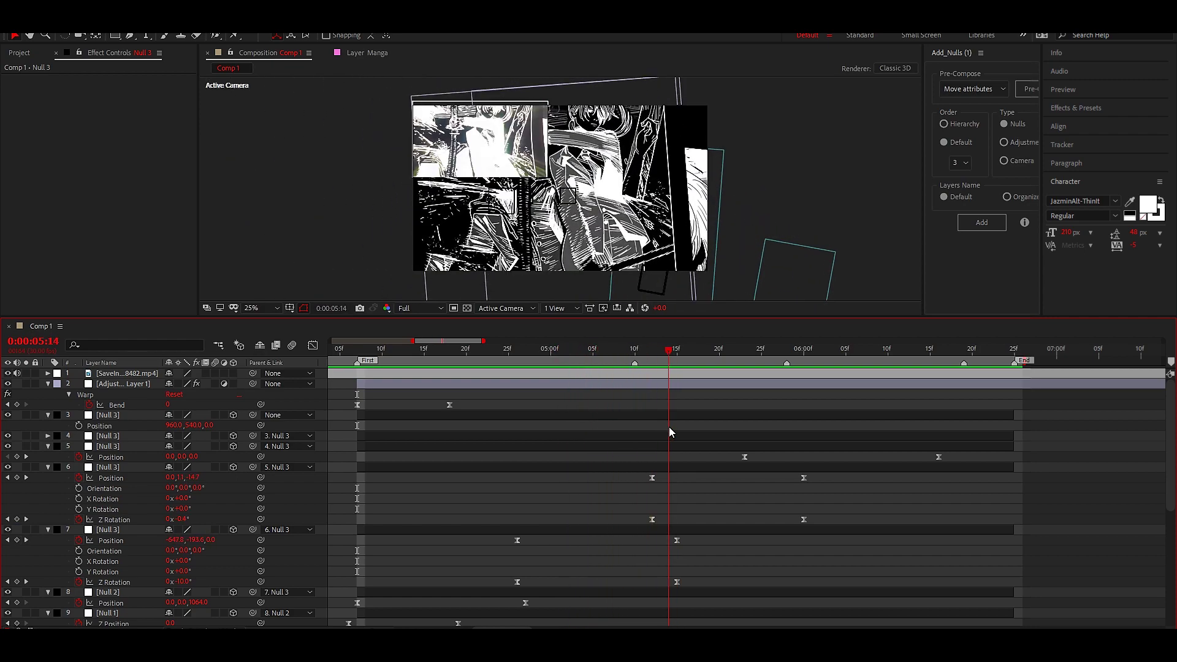
drag(677, 540, 668, 540)
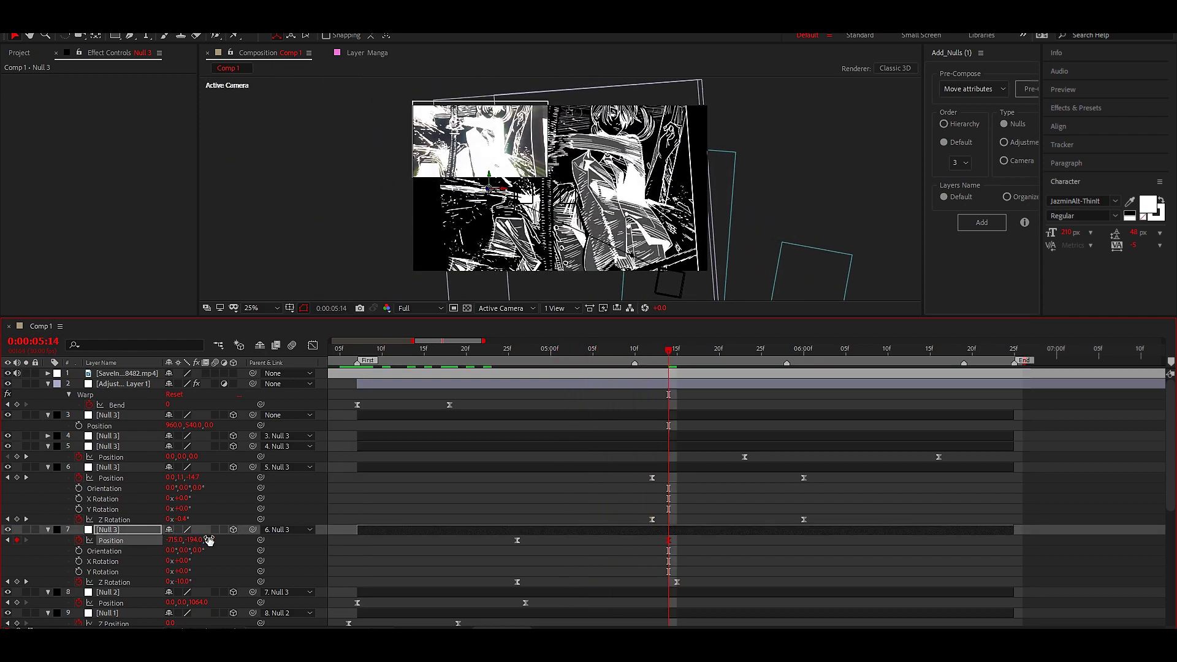
key(s)
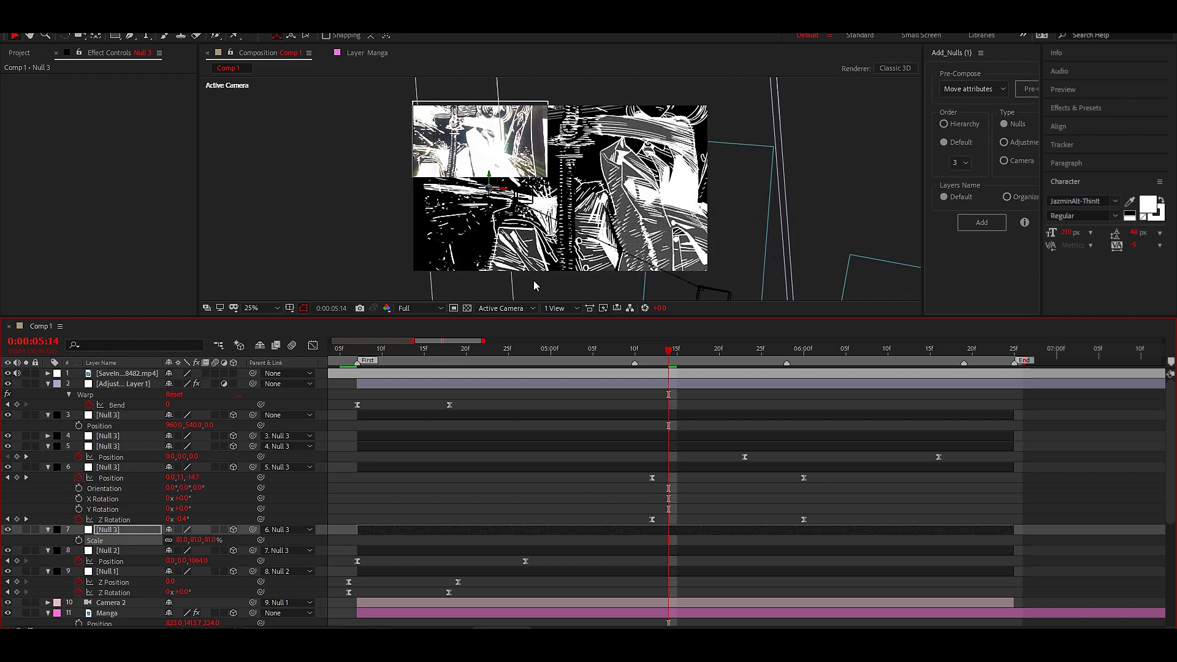
scroll(224, 585, down, 3)
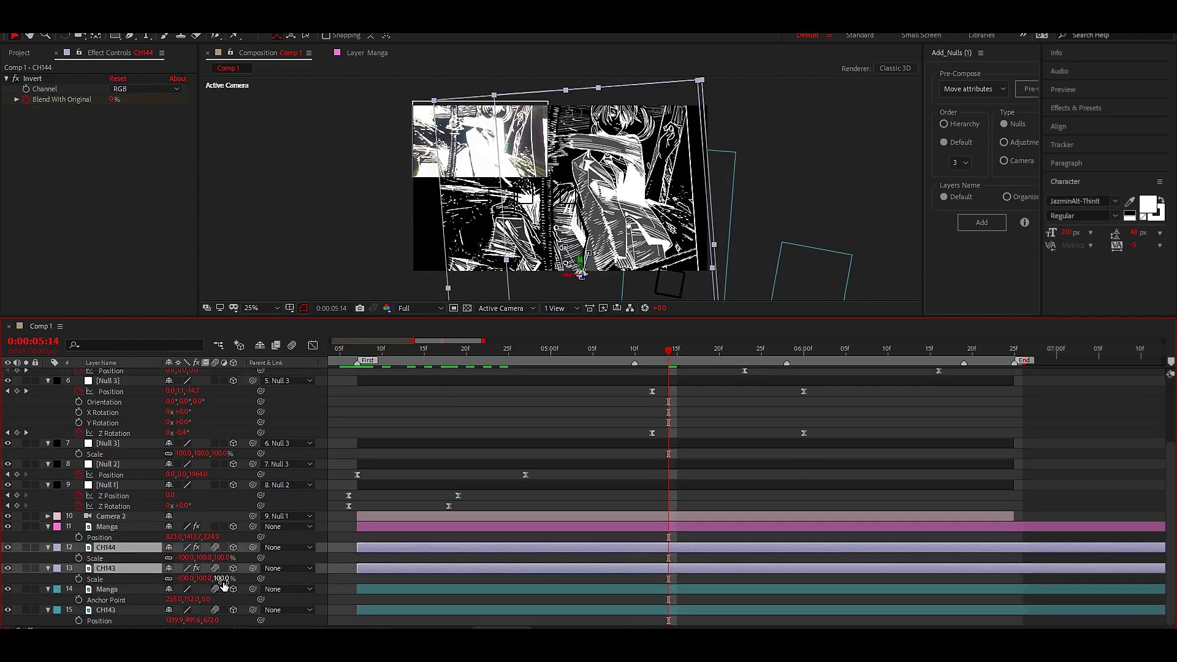
key(a)
key(space)
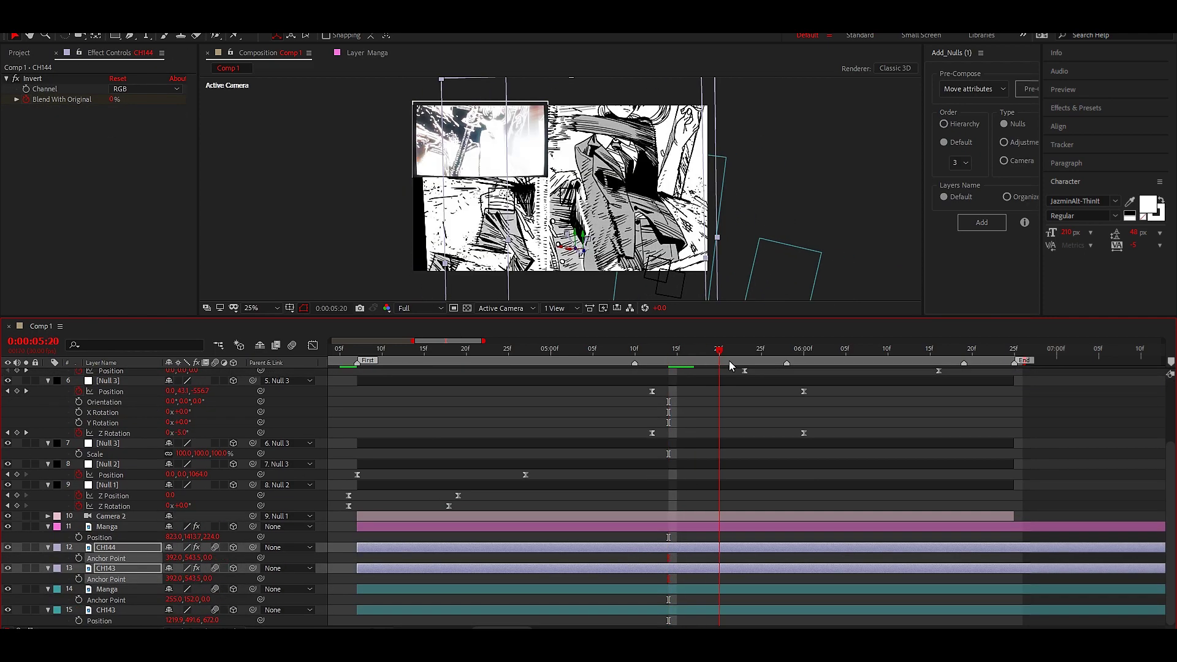
key(space)
scroll(767, 369, up, 1)
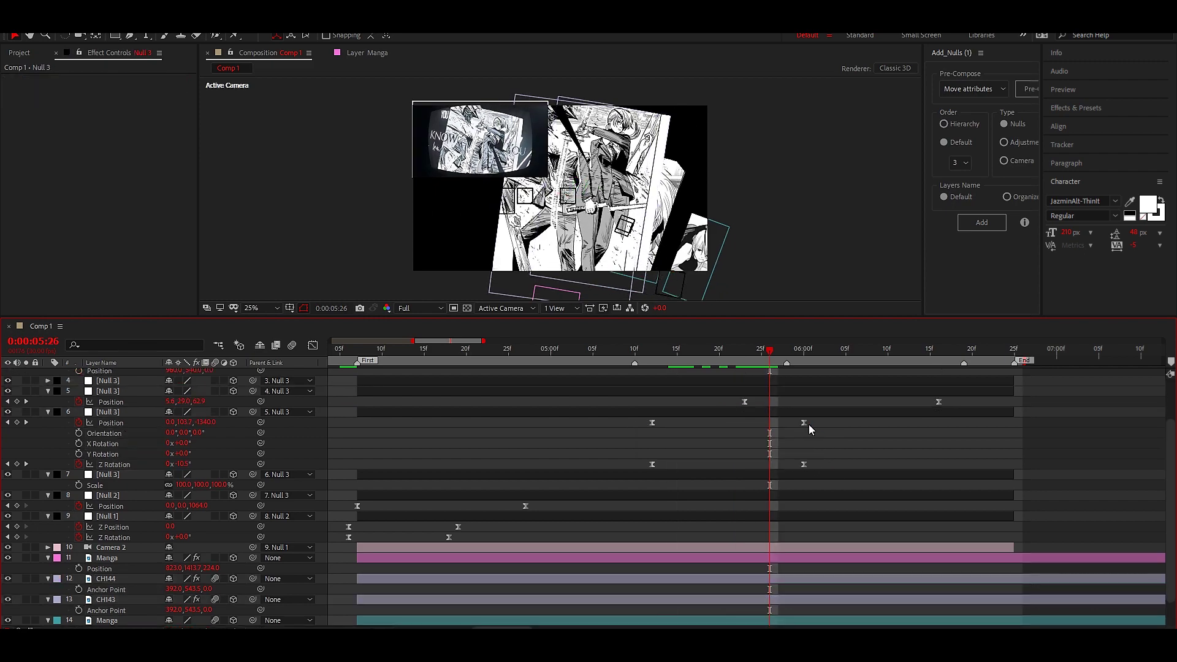
drag(803, 423, 770, 423)
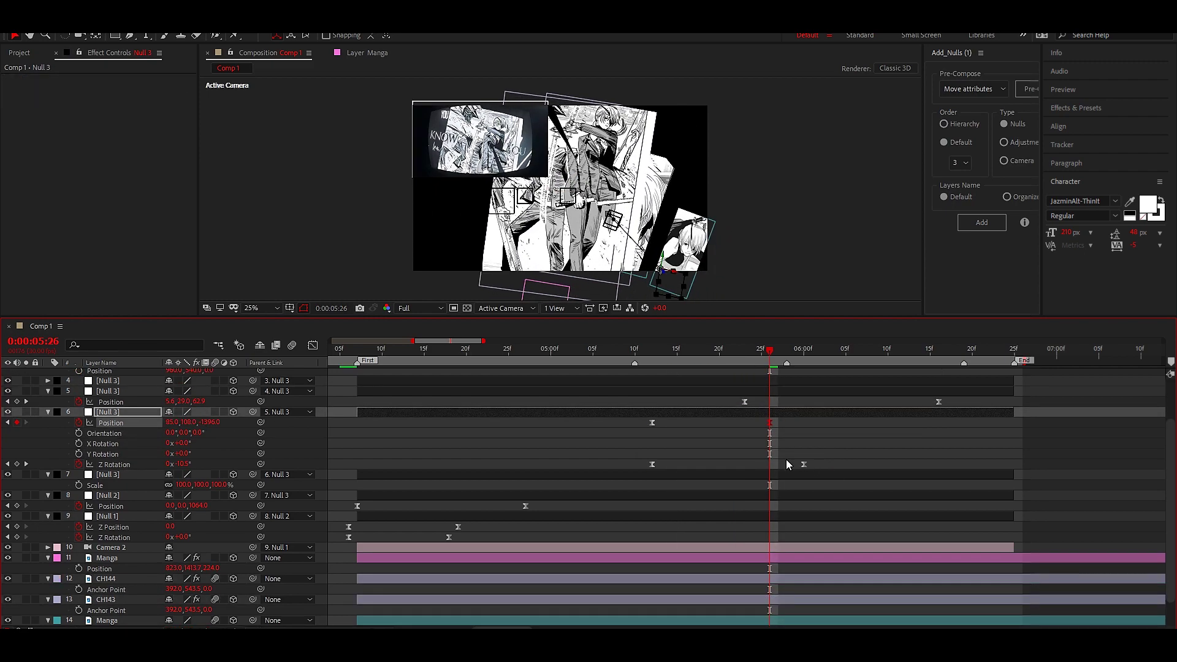
Step: Trim the lower Manga and CH143 layers to end at 5:17 and preview
drag(756, 350, 694, 352)
scroll(736, 460, down, 1)
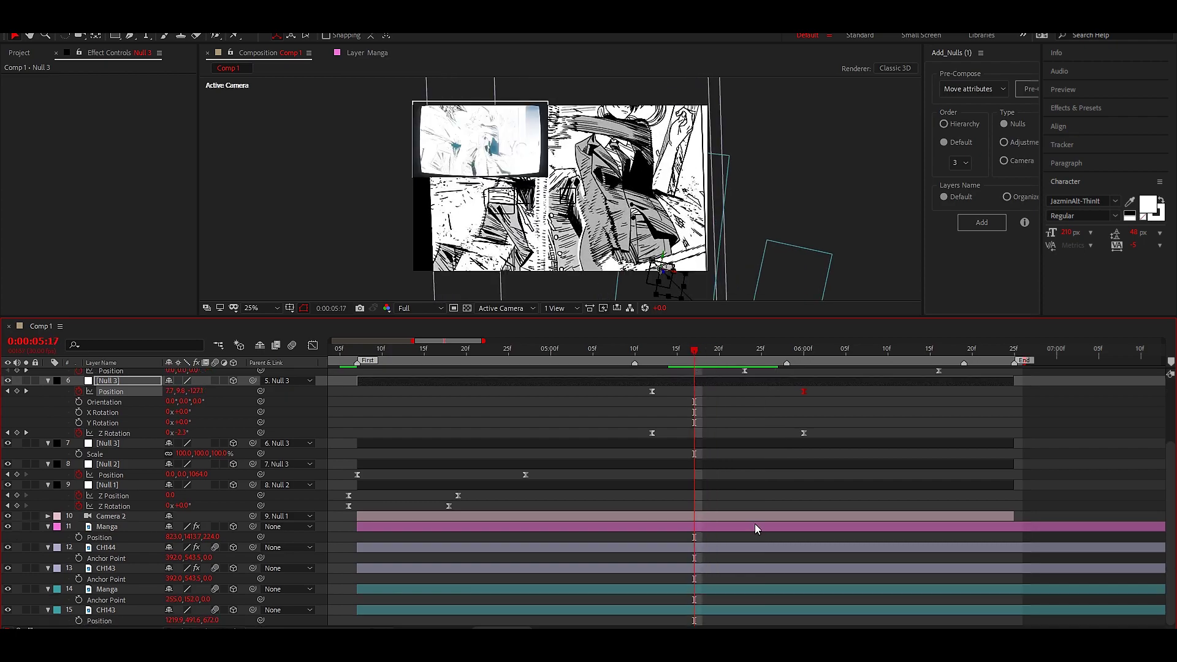
click(751, 547)
ctrl+click(741, 568)
click(734, 590)
ctrl+click(734, 610)
key(alt+bracketright)
key(space)
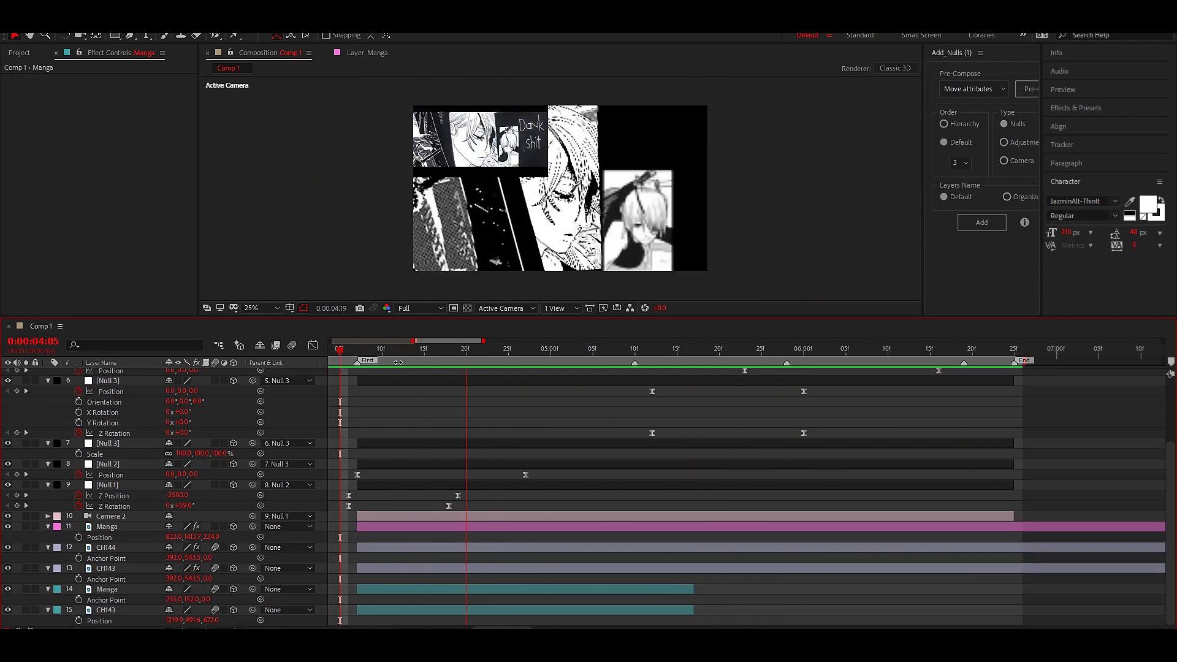
Step: Review the CH144/CH143 flash at 5:24, then push layer 5's Null 3 to Position Z 2050
drag(550, 366, 523, 367)
scroll(557, 419, up, 3)
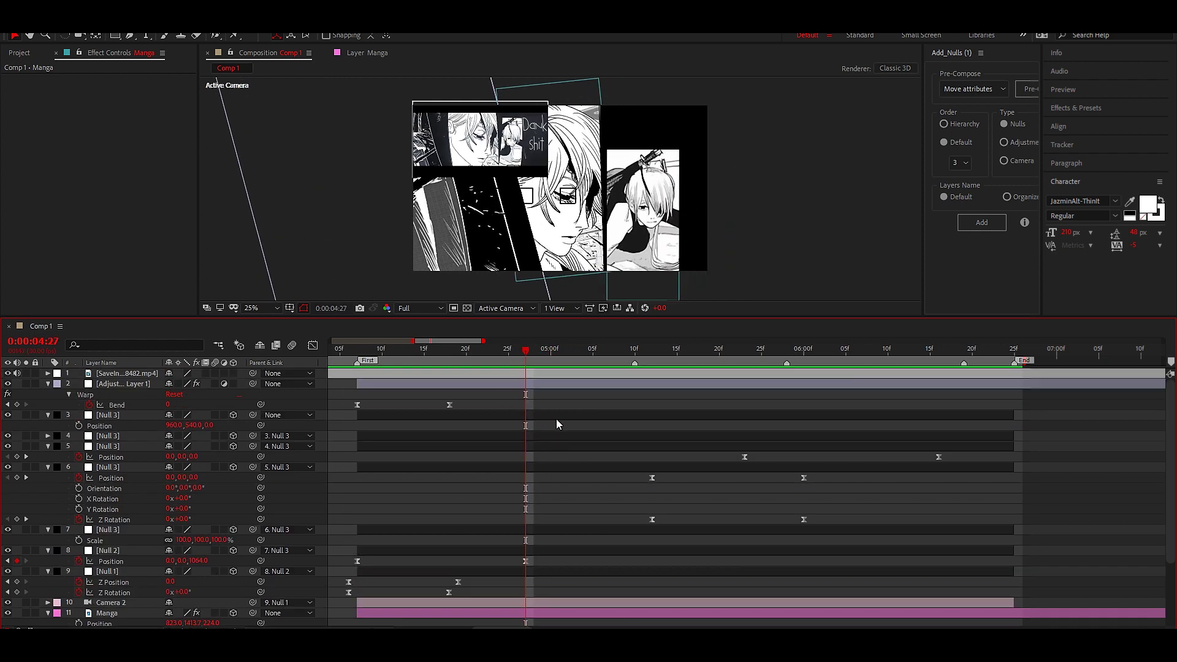
scroll(561, 533, down, 3)
click(566, 548)
ctrl+click(576, 568)
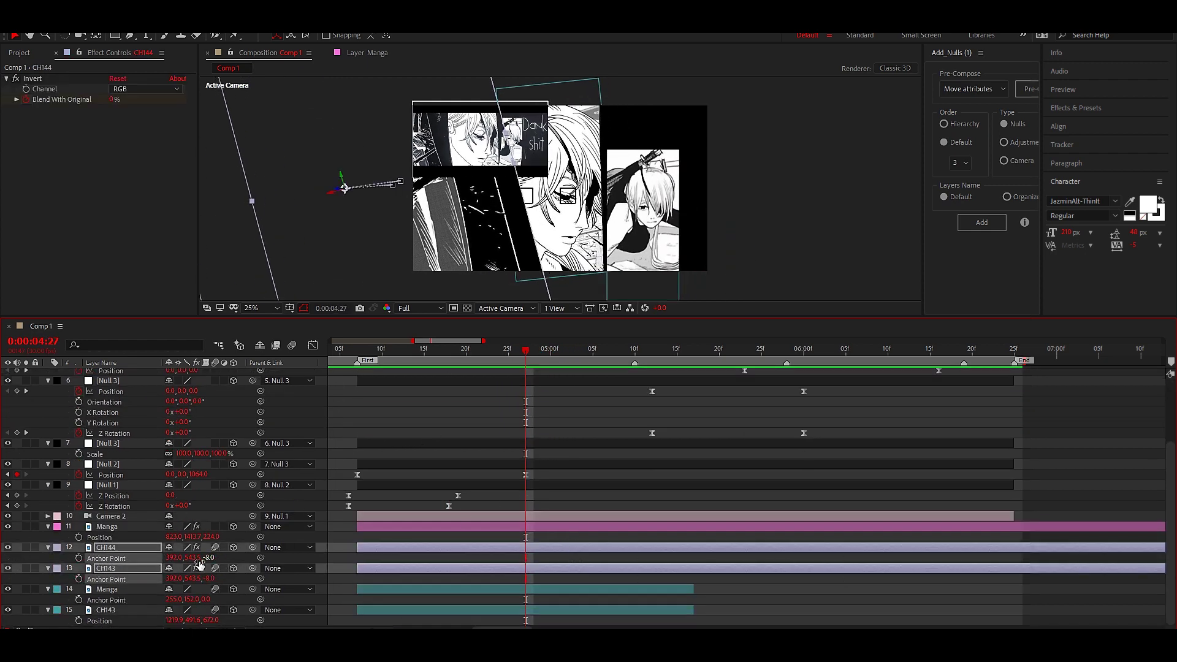
drag(526, 380, 762, 419)
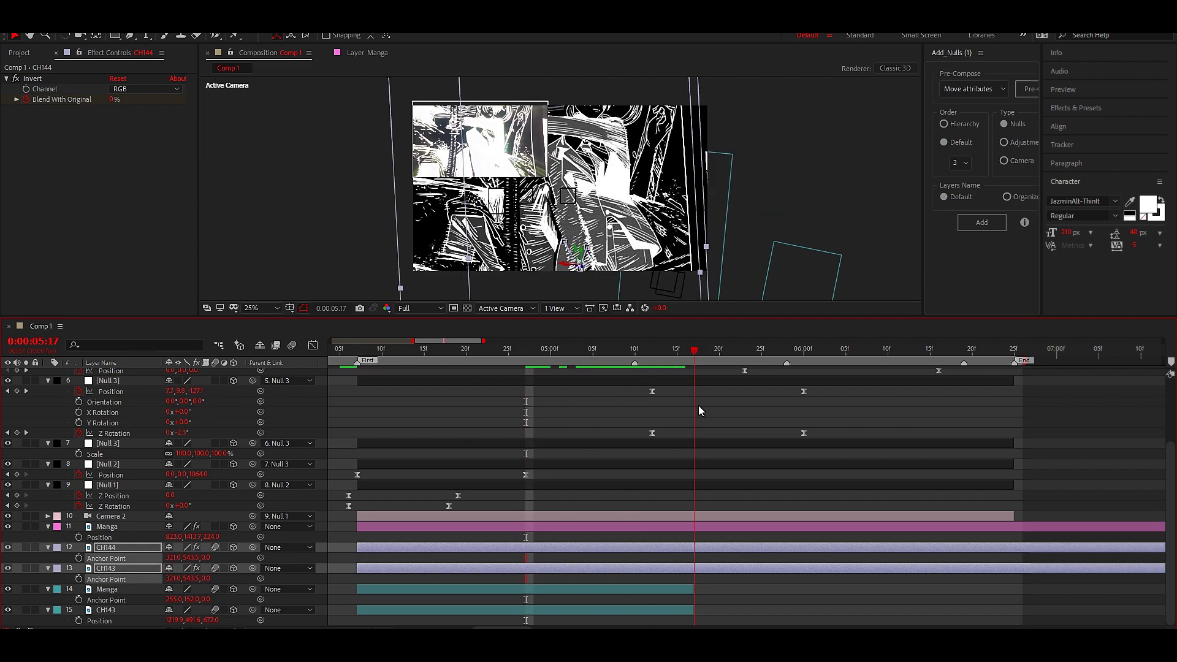
key(space)
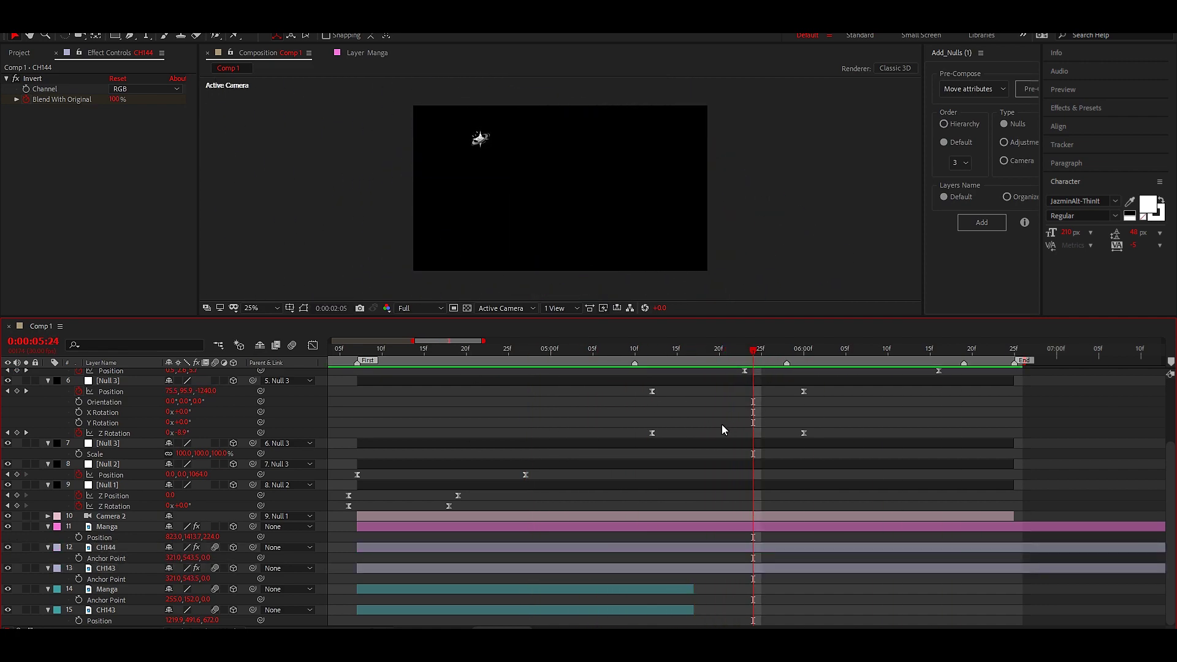
scroll(723, 424, up, 5)
key(minus)
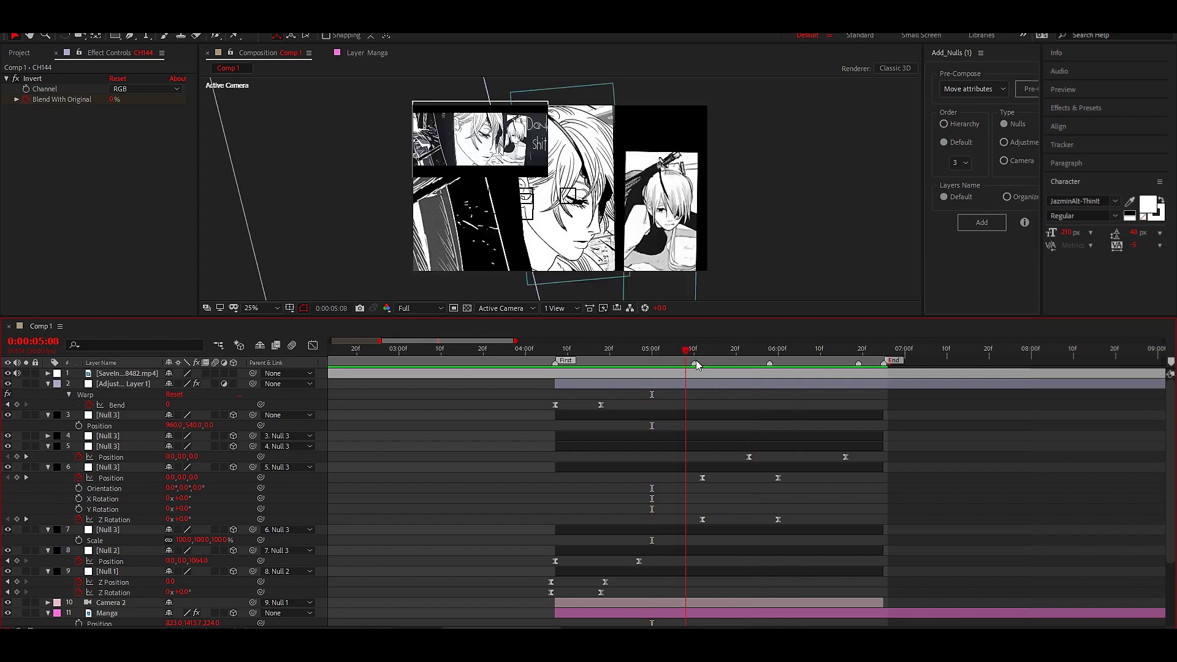
drag(760, 350, 807, 362)
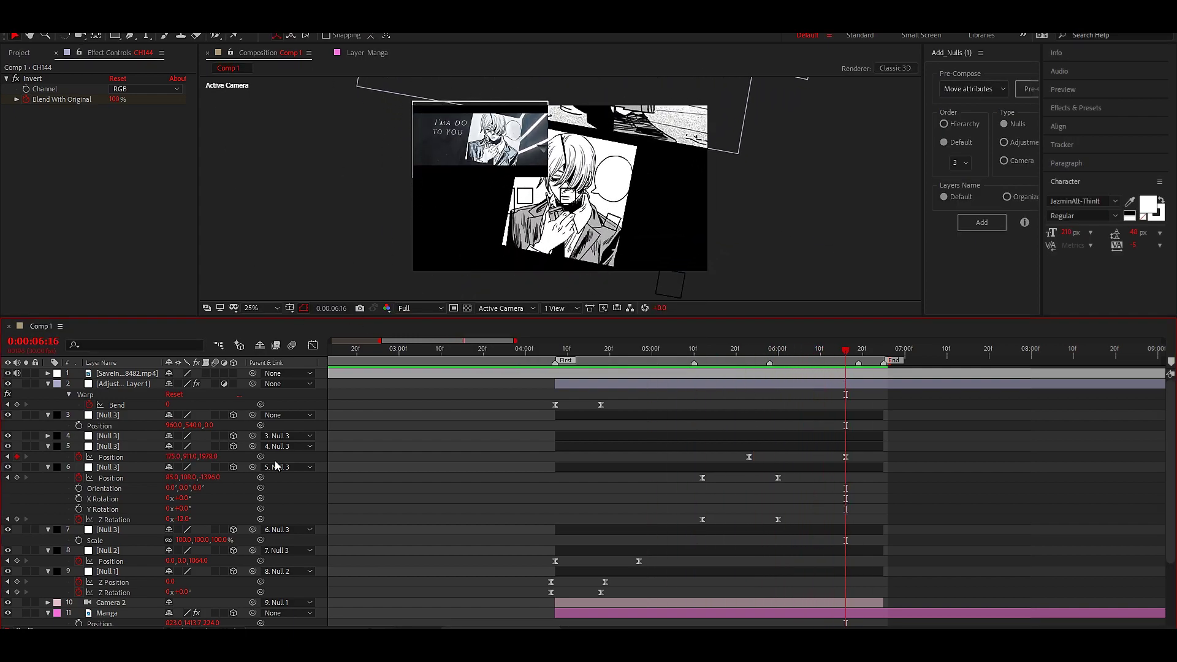
drag(211, 456, 310, 464)
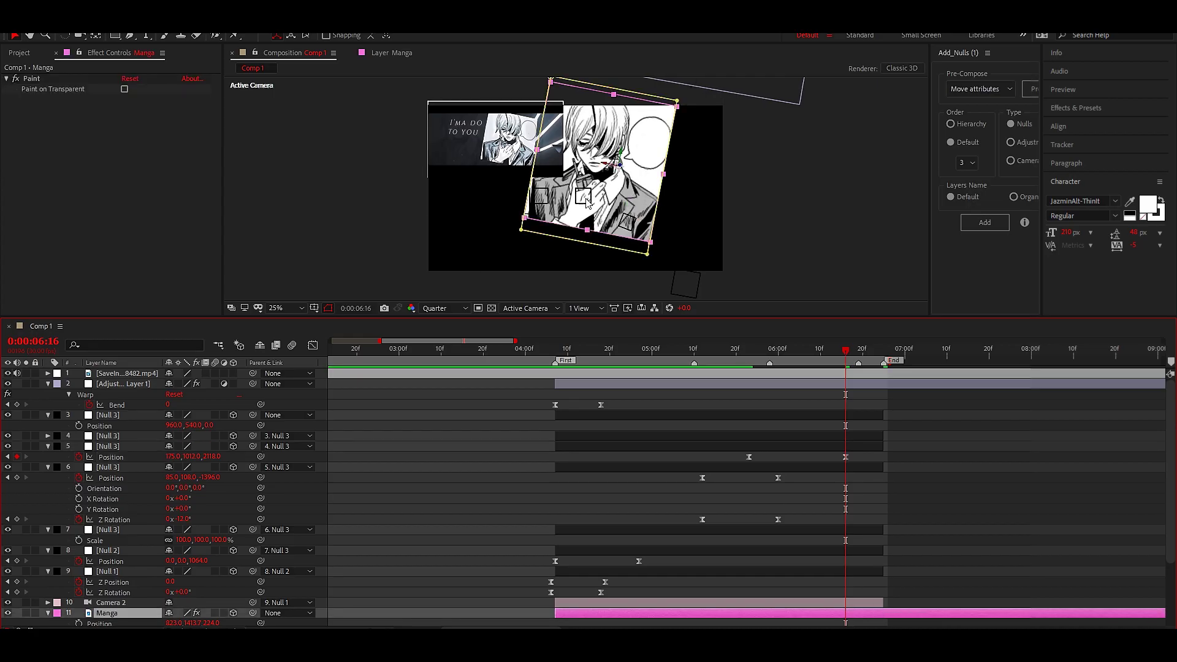
Step: Ease layer 6's Null 3 position and rotation keyframes in the Graph Editor, then select the Manga layer
scroll(782, 447, up, 2)
drag(791, 472, 690, 524)
key(shift+F3)
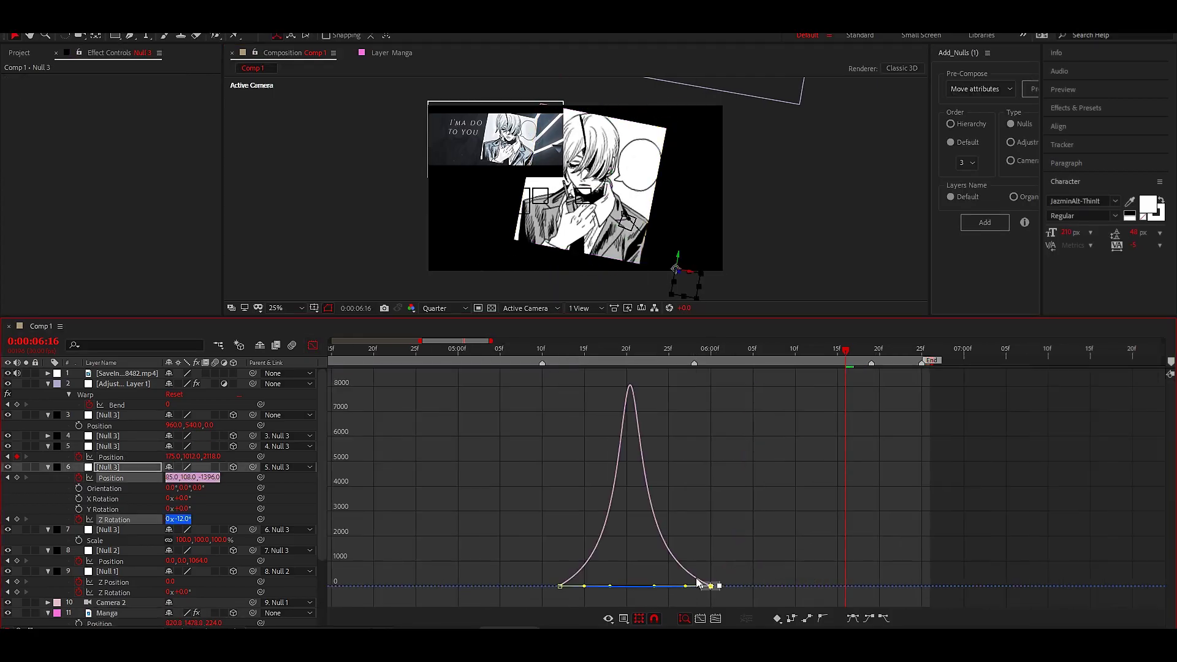
key(space)
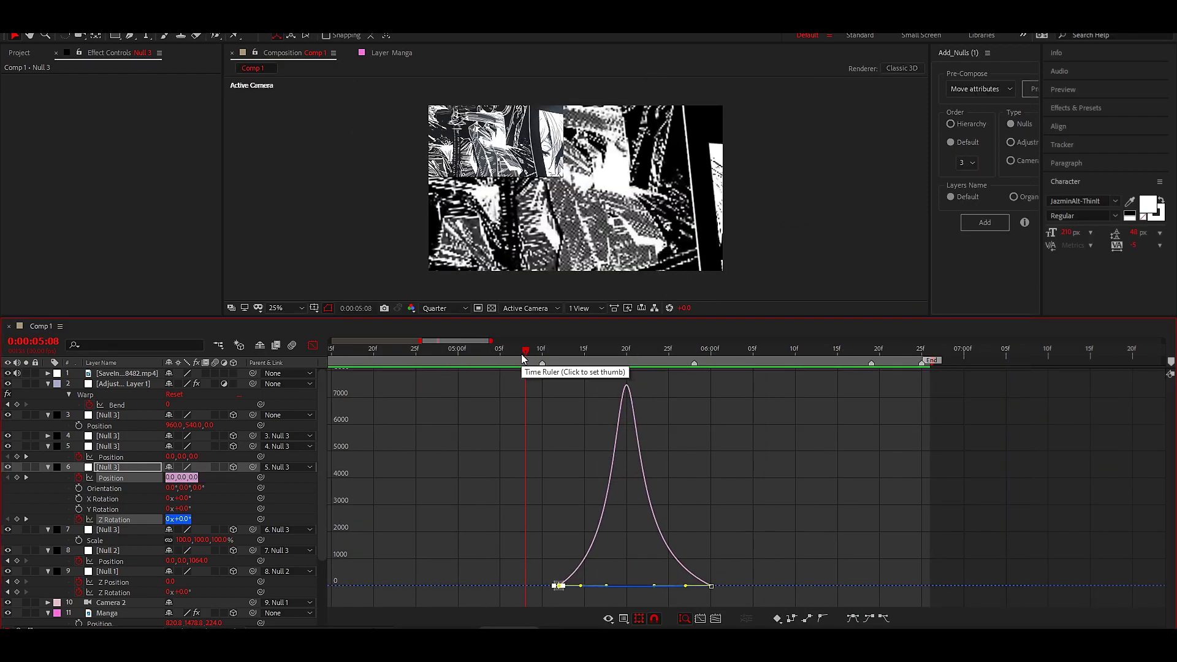
click(313, 345)
scroll(766, 439, down, 3)
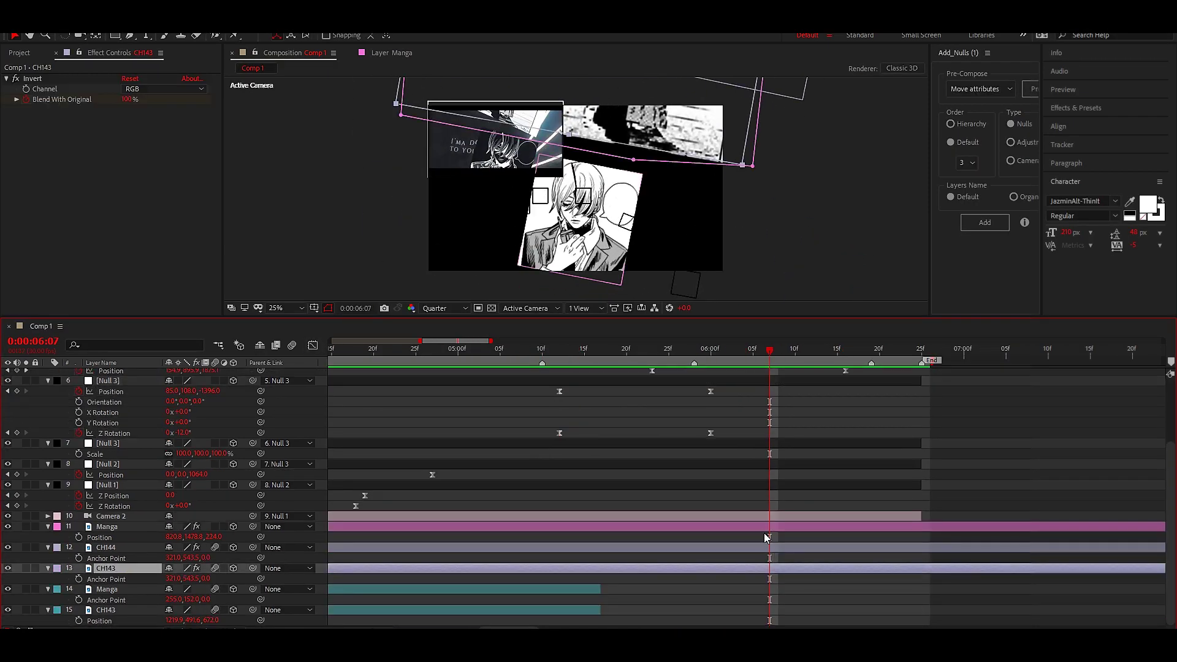
click(764, 528)
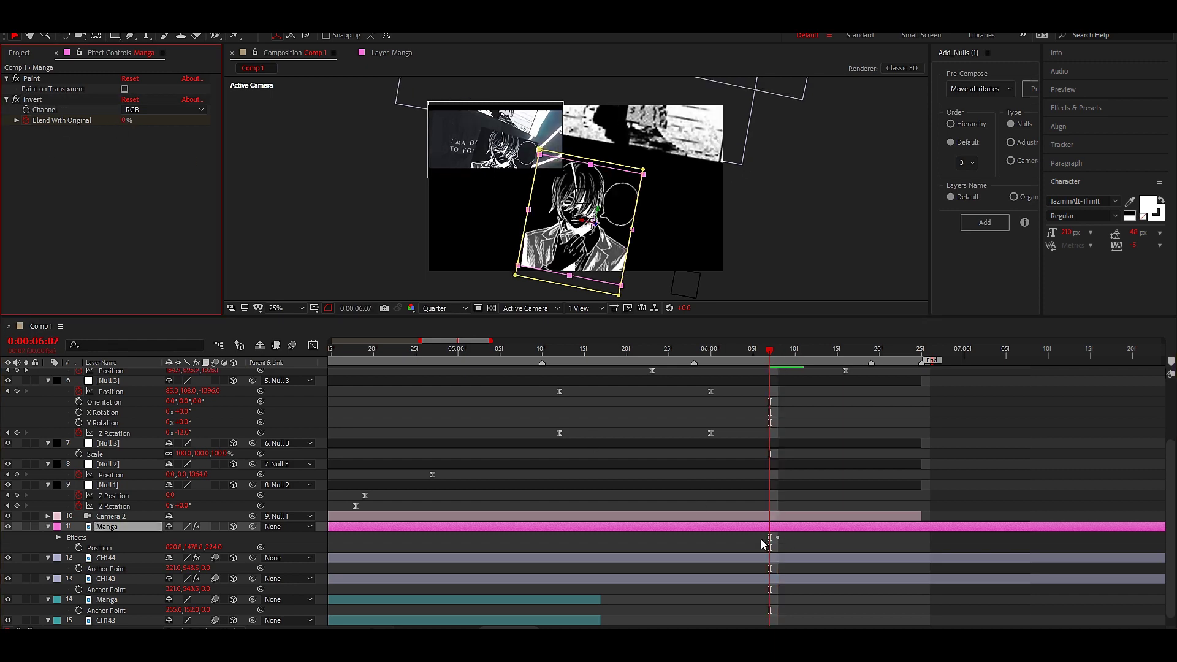
Step: Preview the Manga layer's keyframed Invert flash from 5:29
key(u)
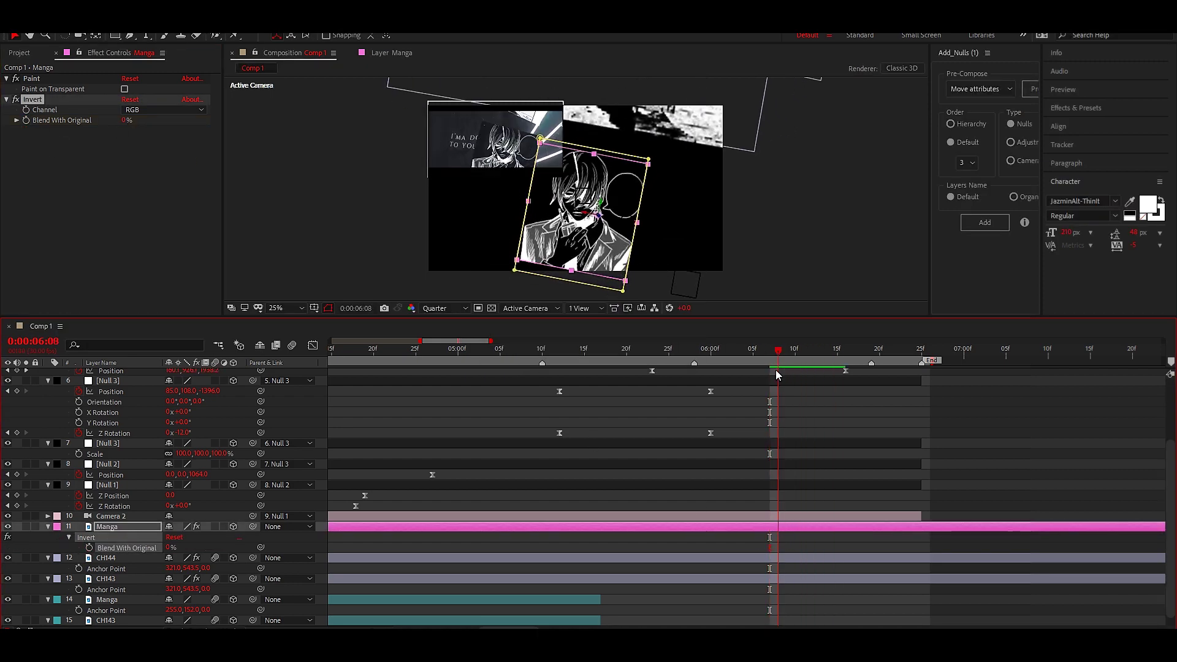
drag(774, 365, 702, 364)
key(space)
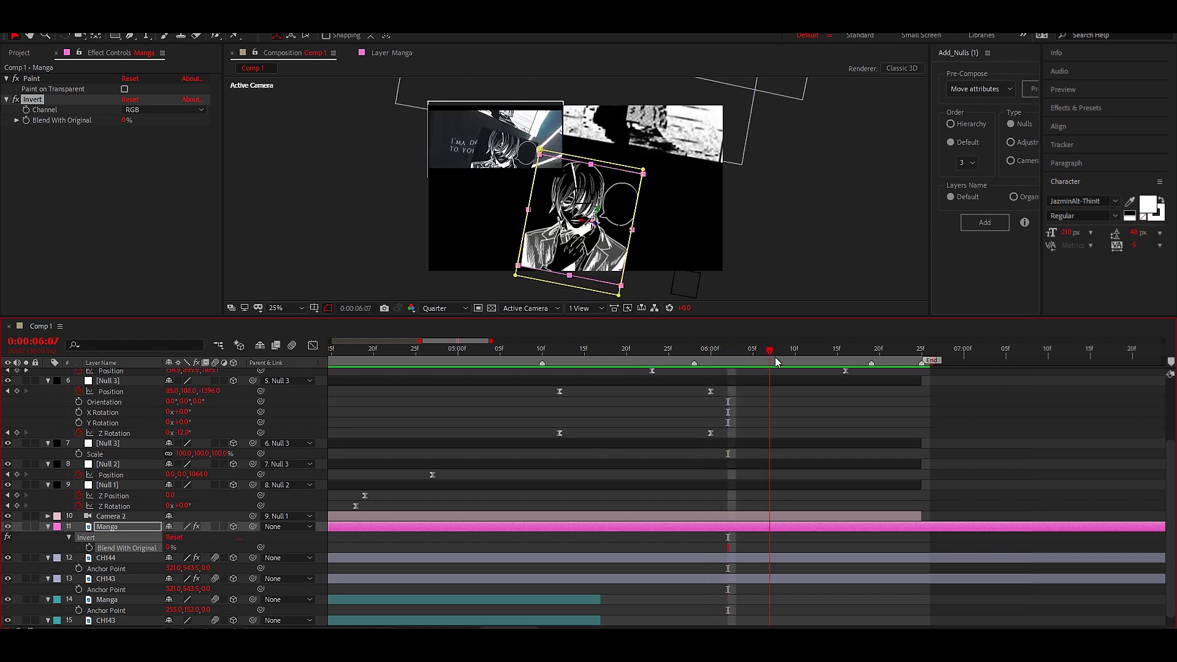
Step: Keyframe Manga's X, Y and Z Rotation from 6:06, moving the Z keyframe to 6:27
key(r)
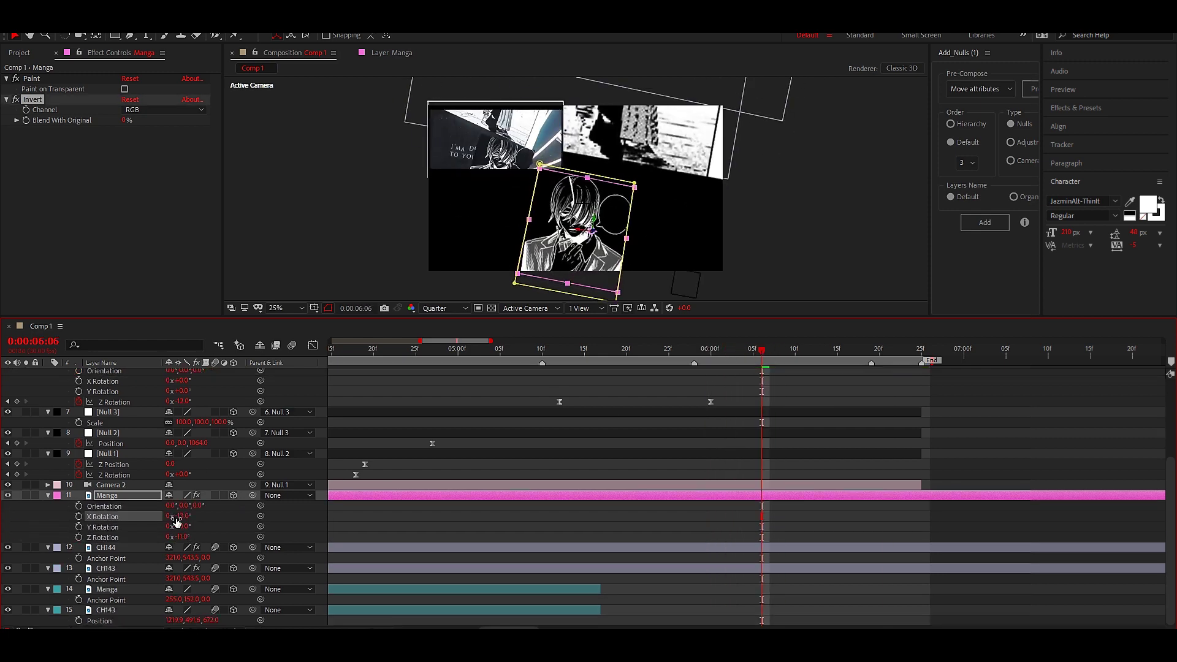
click(833, 367)
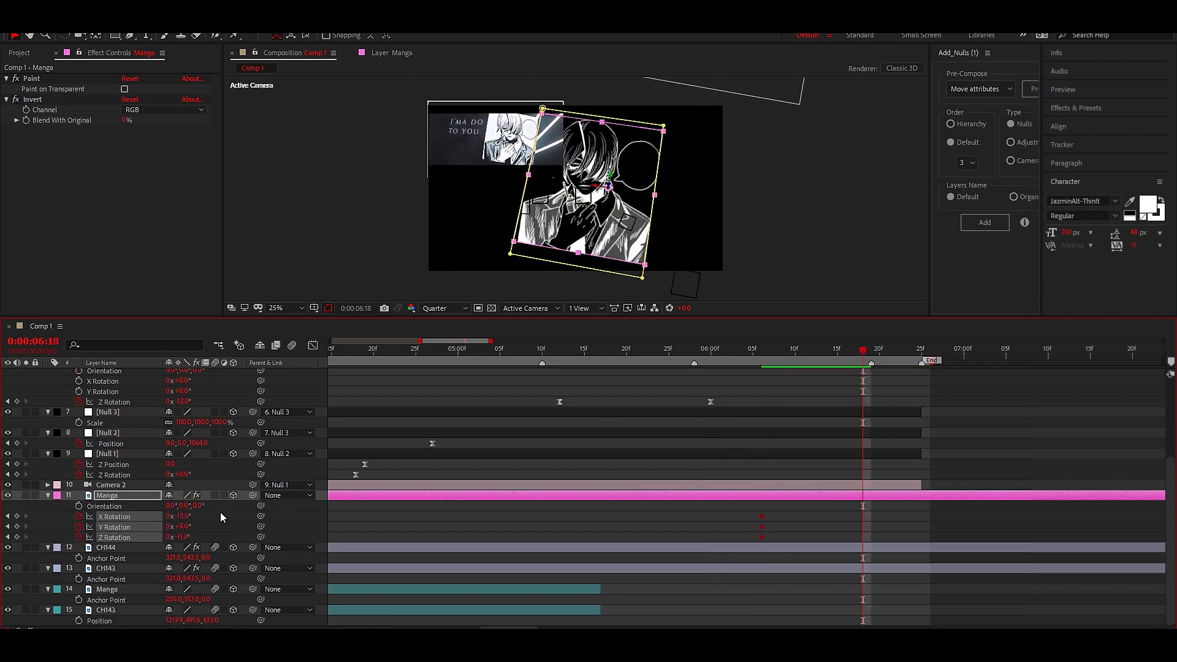
key(y)
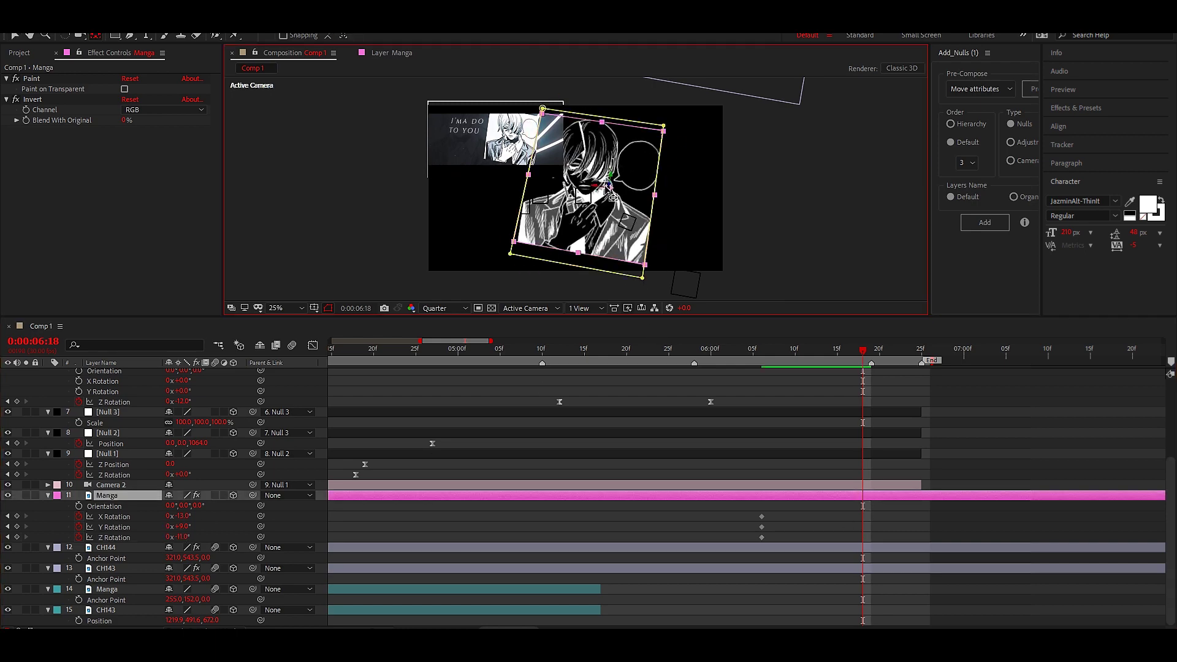
drag(180, 536, 176, 536)
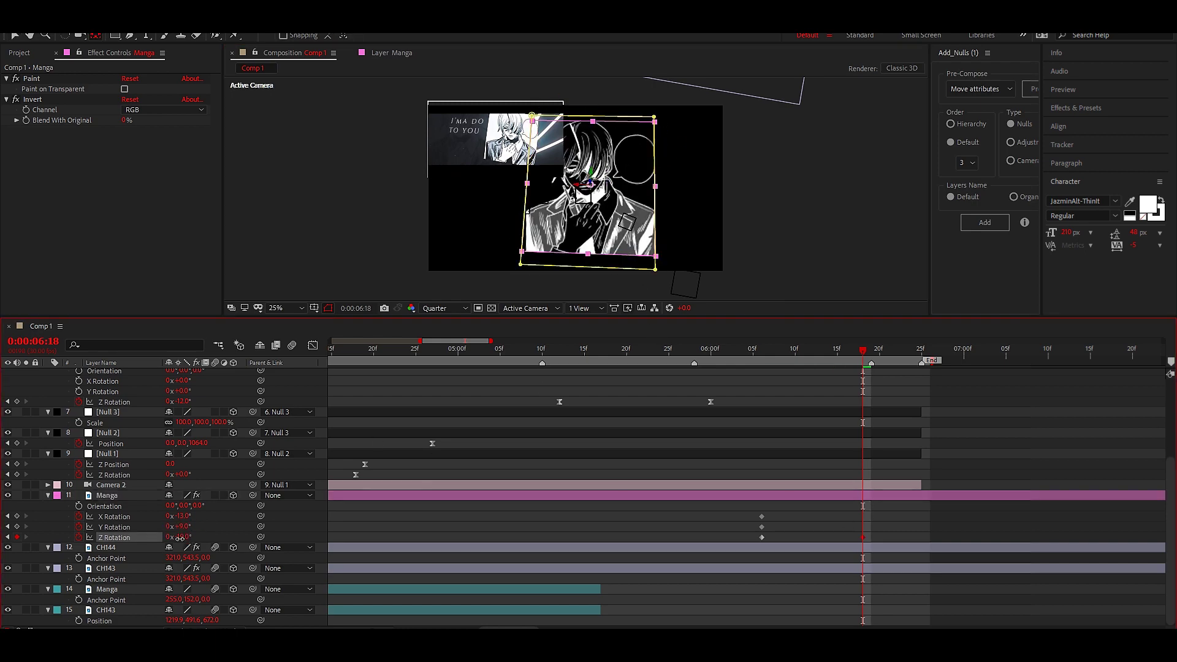
key(Page_Up)
key(Page_Up)
key(Page_Up)
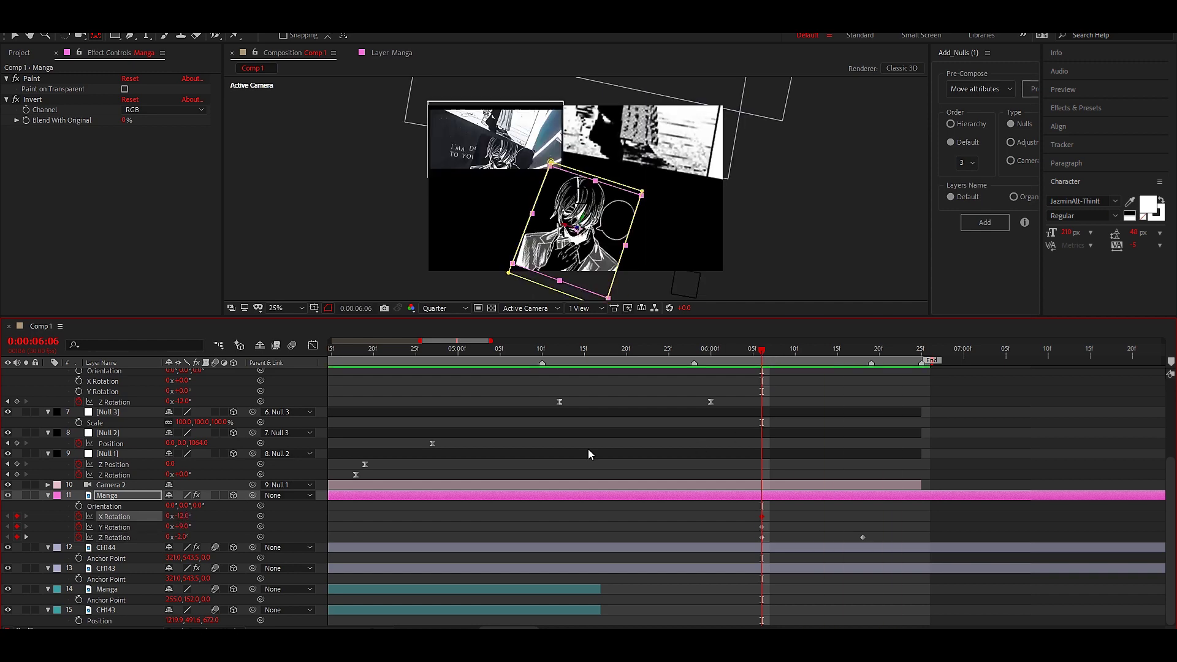
drag(763, 364, 846, 366)
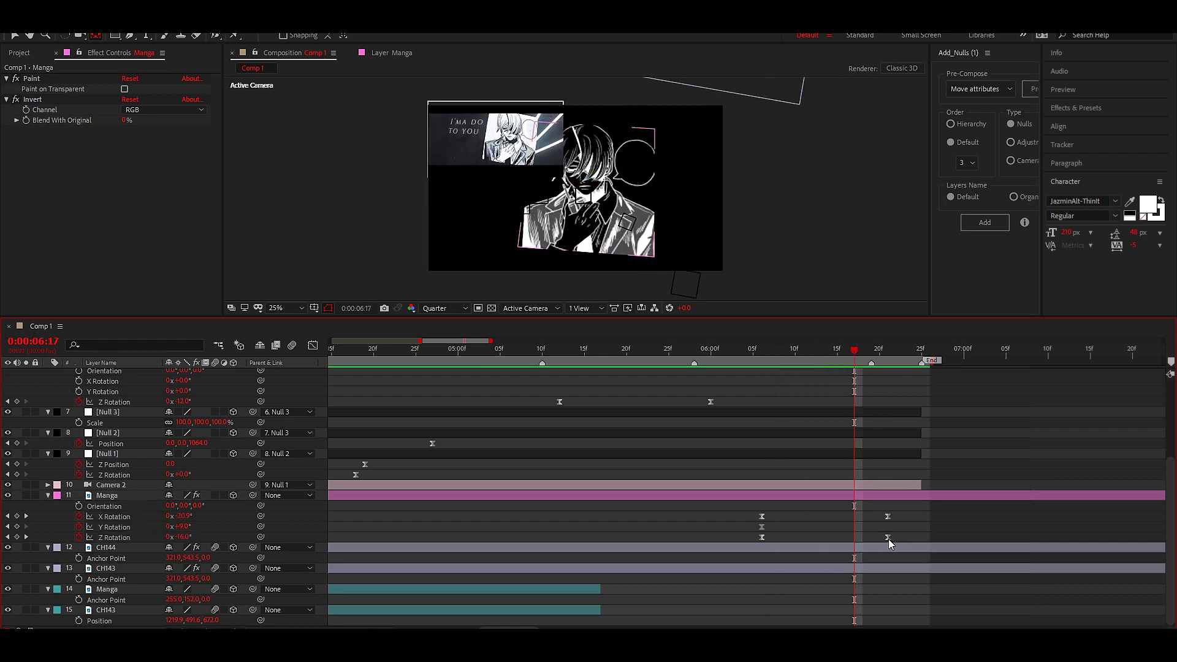
drag(887, 537, 938, 537)
Step: Duplicate the Manga panel as Manga 2 and reveal its Opacity at 6:06
key(ctrl+d)
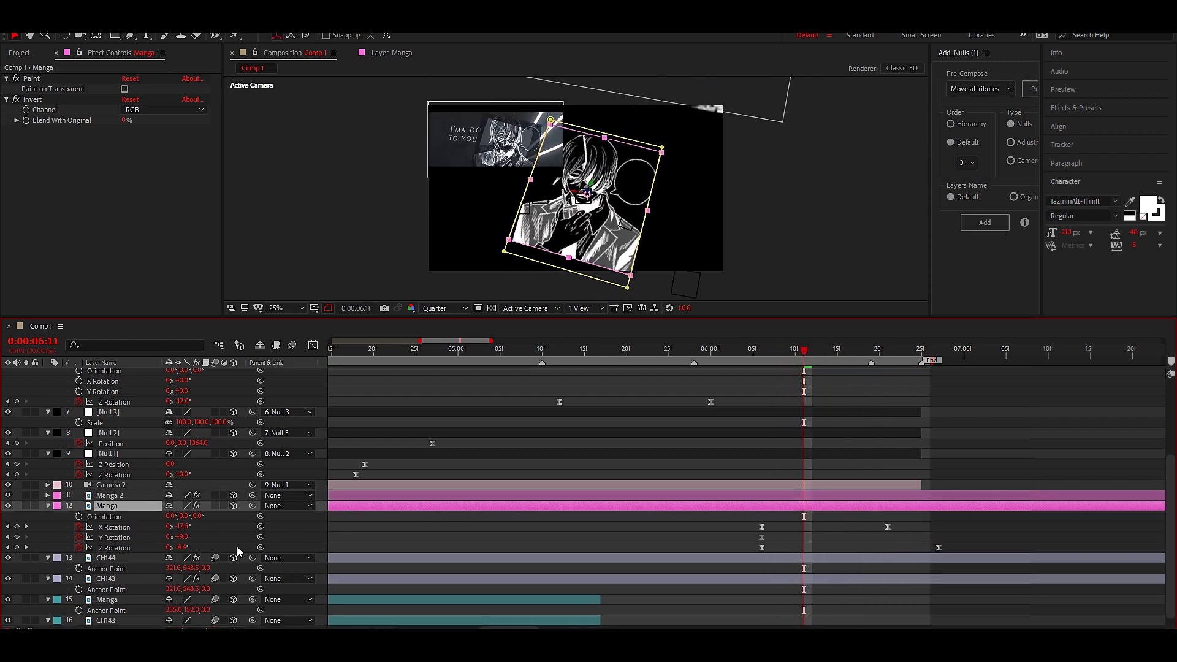
key(s)
click(65, 516)
key(t)
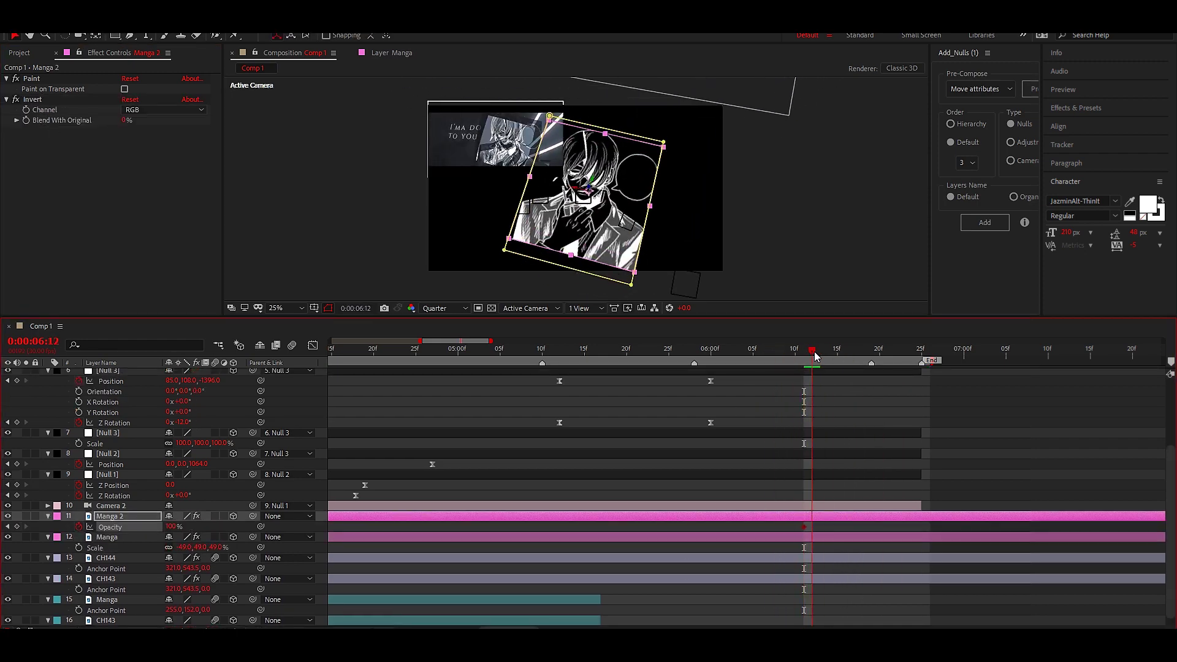
mouse_move(779, 355)
mouse_down()
mouse_move(761, 354)
mouse_move(859, 381)
mouse_move(701, 362)
mouse_up()
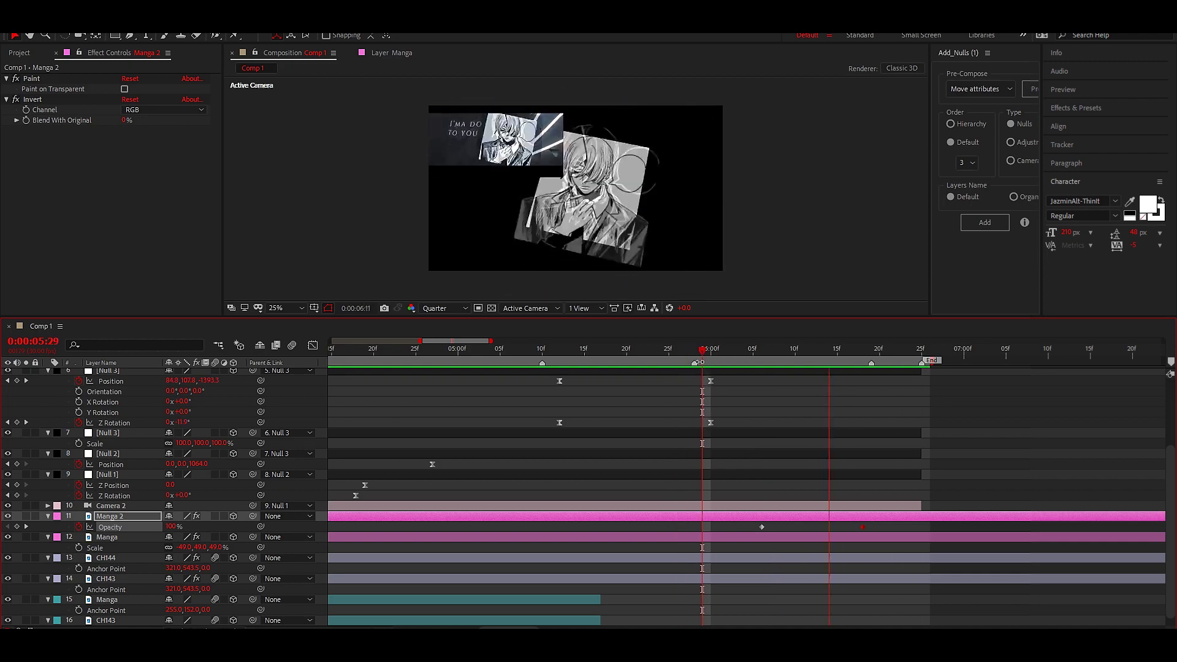
Step: Inspect the manga layers' rotation speed curves, then scrub to watch the panels rotate
key(u)
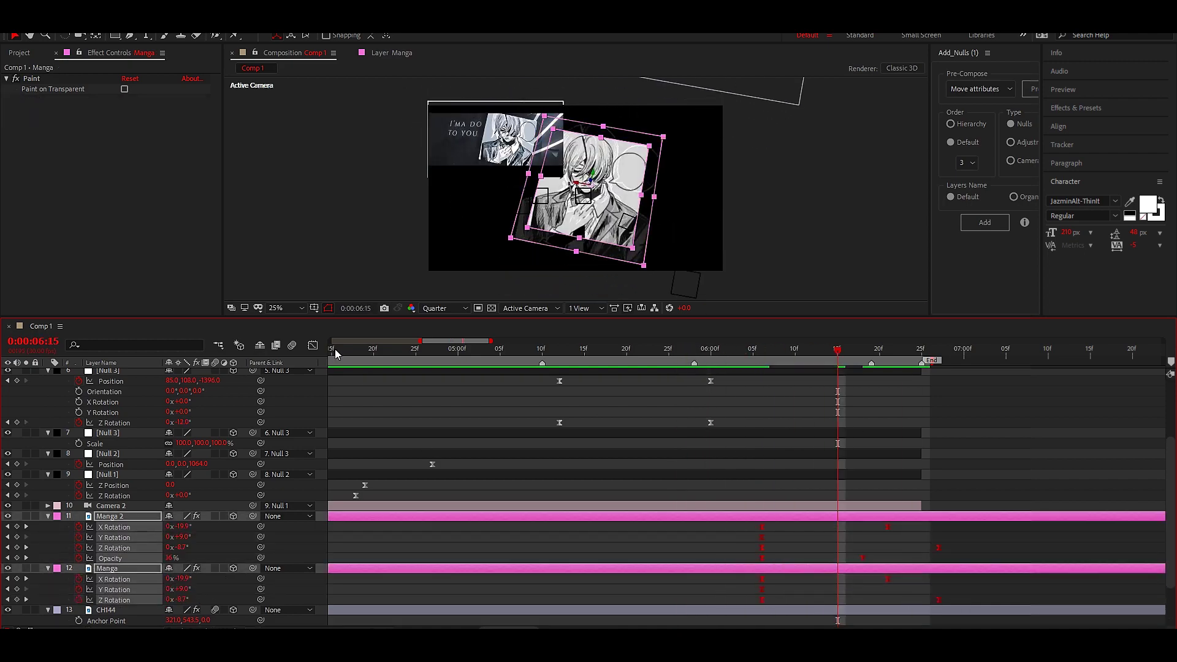
click(312, 345)
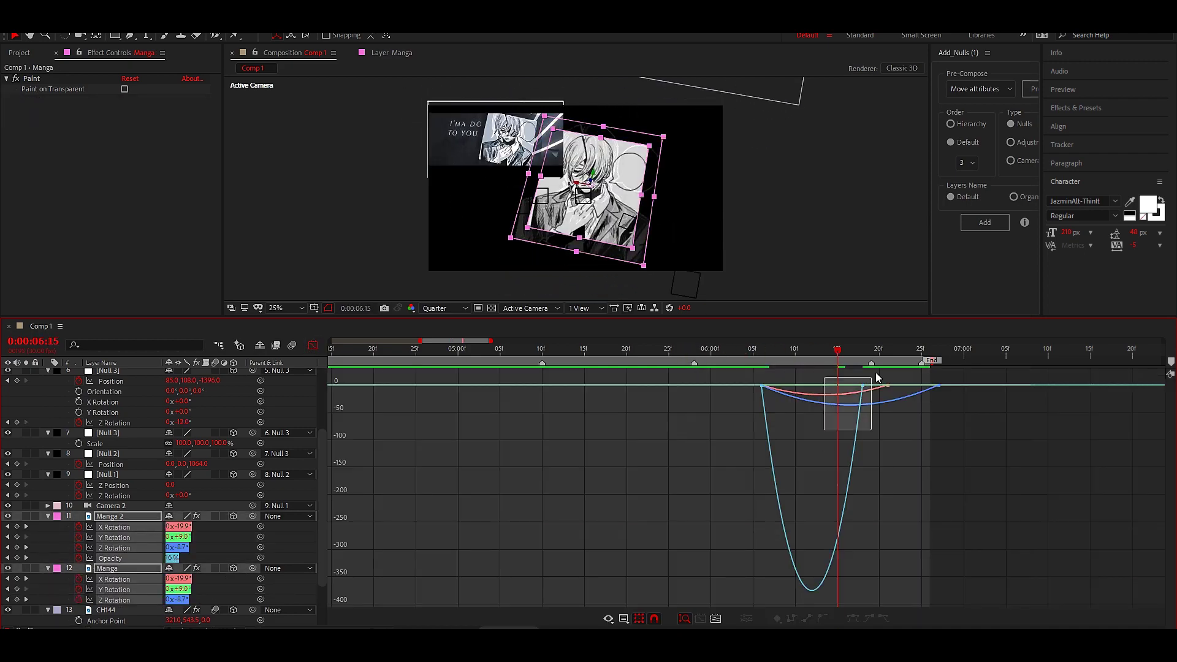
click(313, 345)
click(693, 351)
drag(693, 351, 879, 393)
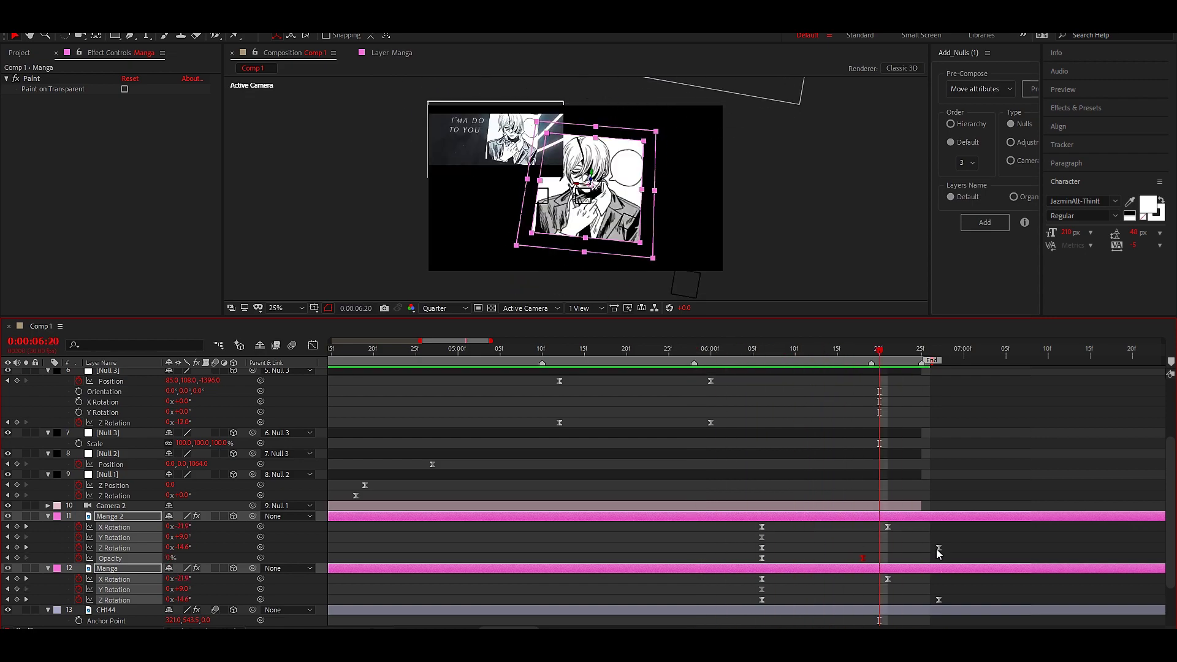
Step: Review the Manga, Manga 2 and Null 3 keyframes back to 4:10, then create a new solid
click(938, 548)
click(920, 568)
drag(879, 349, 845, 349)
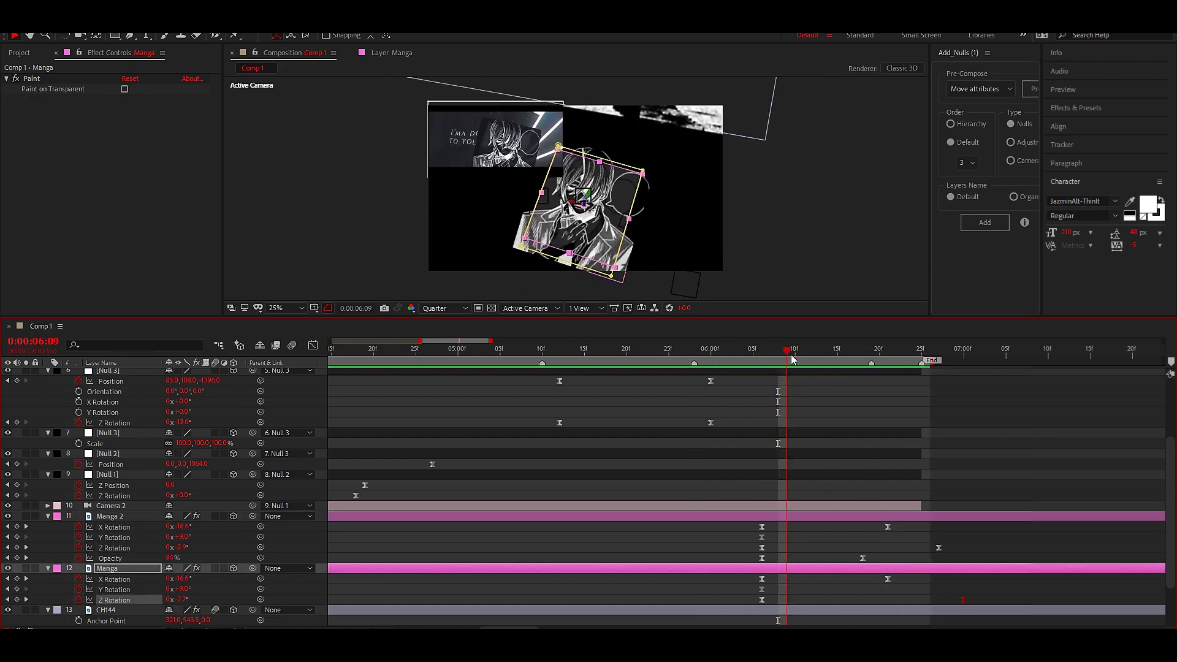
scroll(832, 491, up, 1)
scroll(831, 491, up, 2)
click(845, 457)
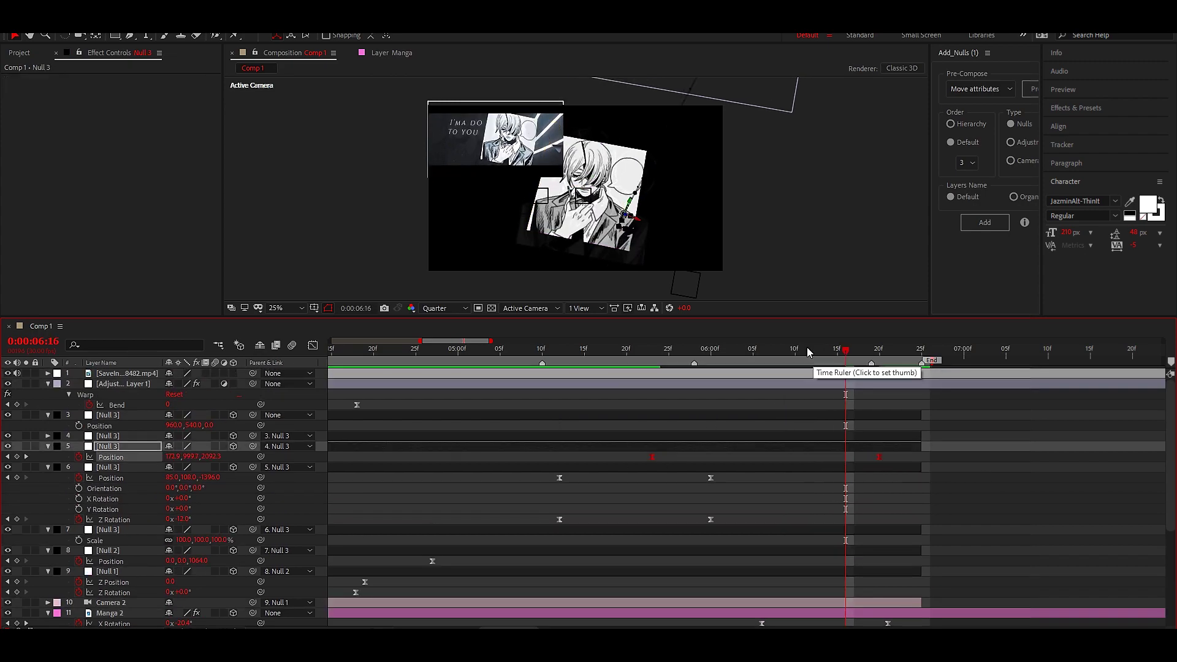
drag(807, 347, 301, 445)
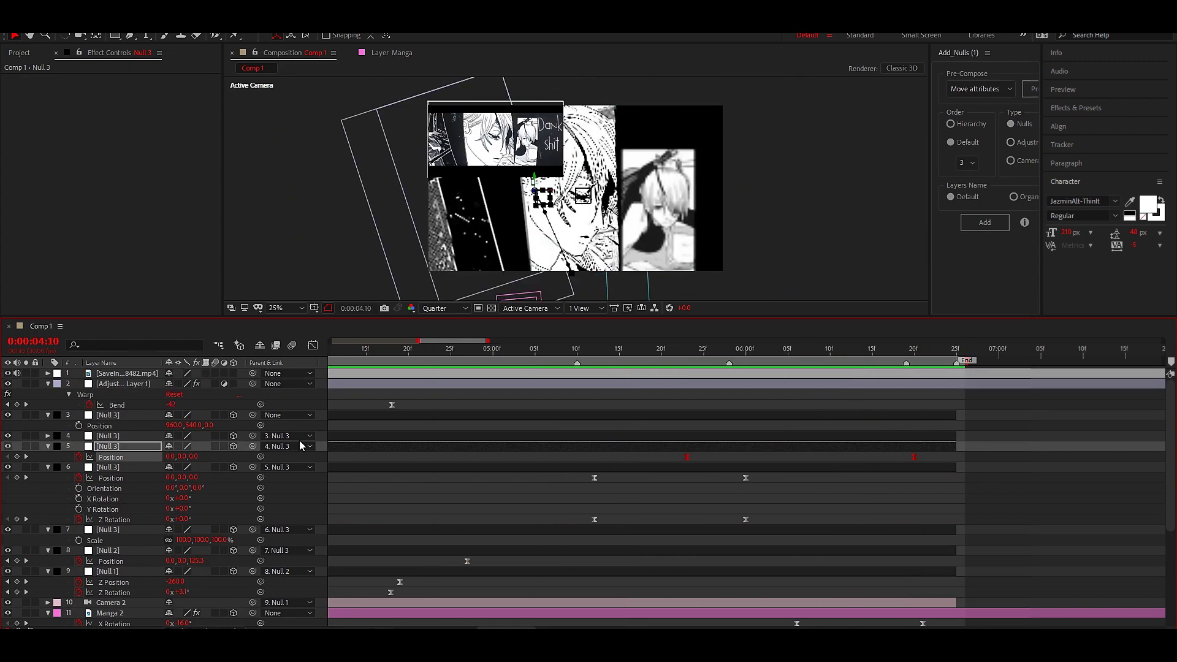
key(ctrl+y)
Step: Add Black Solid 1 at the bottom of the stack and apply Optical Flares to it
click(635, 432)
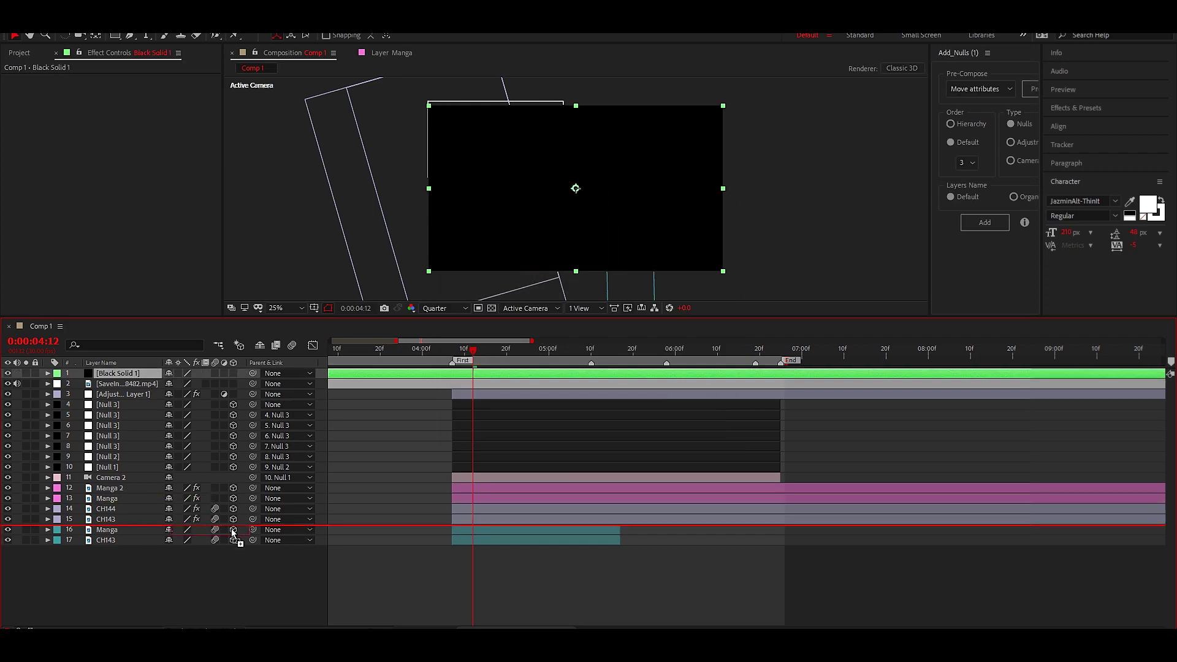
drag(233, 534, 233, 546)
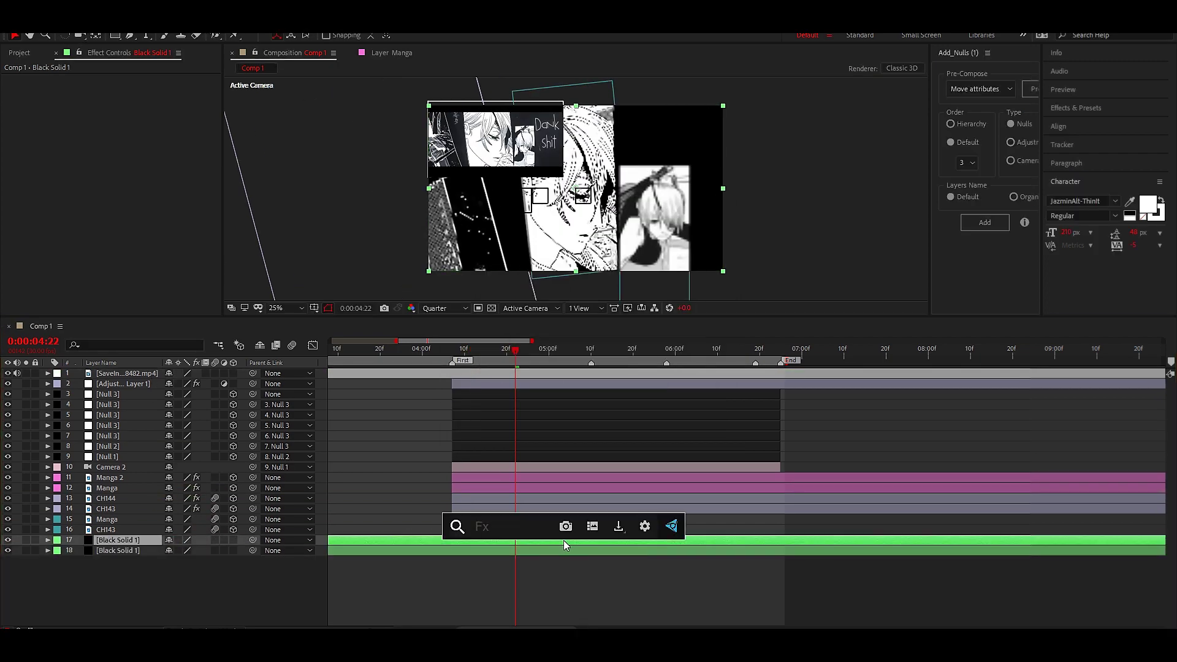
text(film)
key(Return)
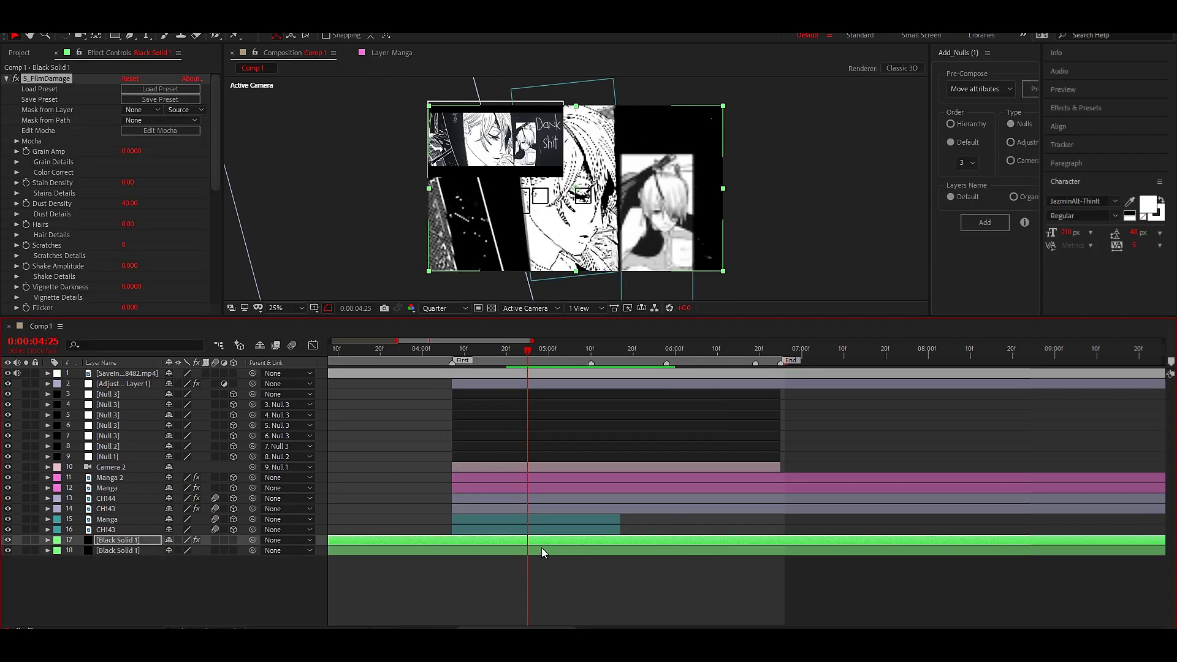
key(ctrl+z)
key(ctrl+space)
key(Escape)
key(ctrl+space)
text(opti)
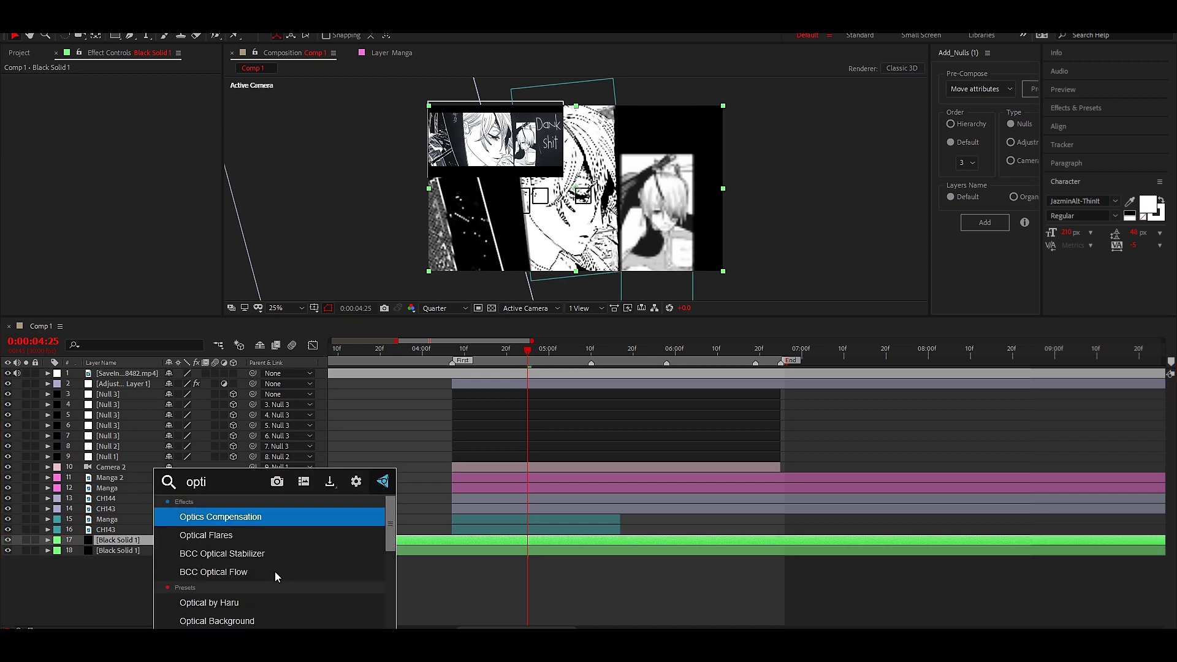
click(258, 601)
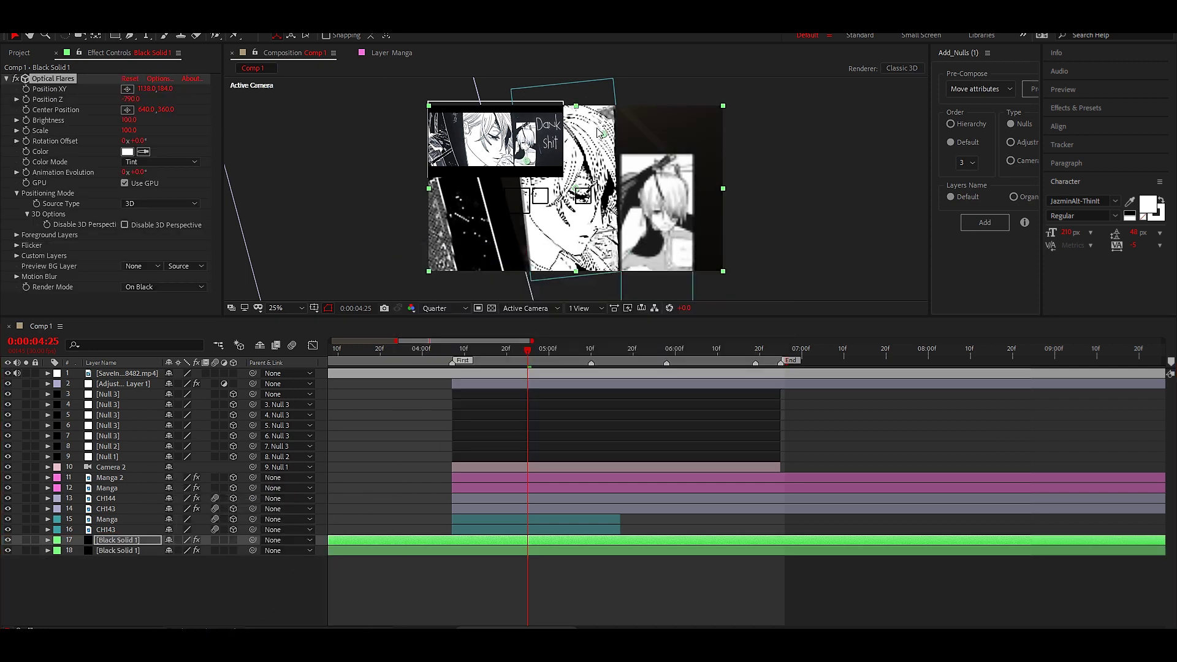
Step: Set the flare's Render Mode to On Transparent and Global Color to muted teal 677C7C
click(149, 288)
mouse_move(698, 133)
mouse_down()
mouse_move(726, 132)
mouse_move(708, 156)
mouse_up()
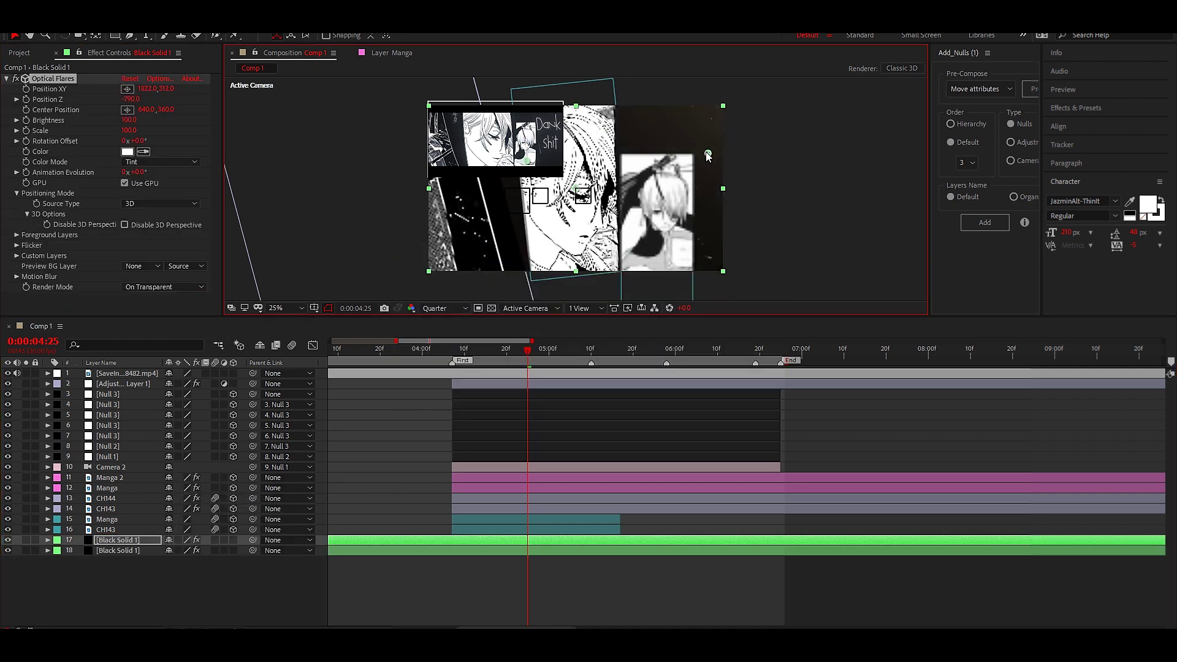
click(159, 78)
click(280, 335)
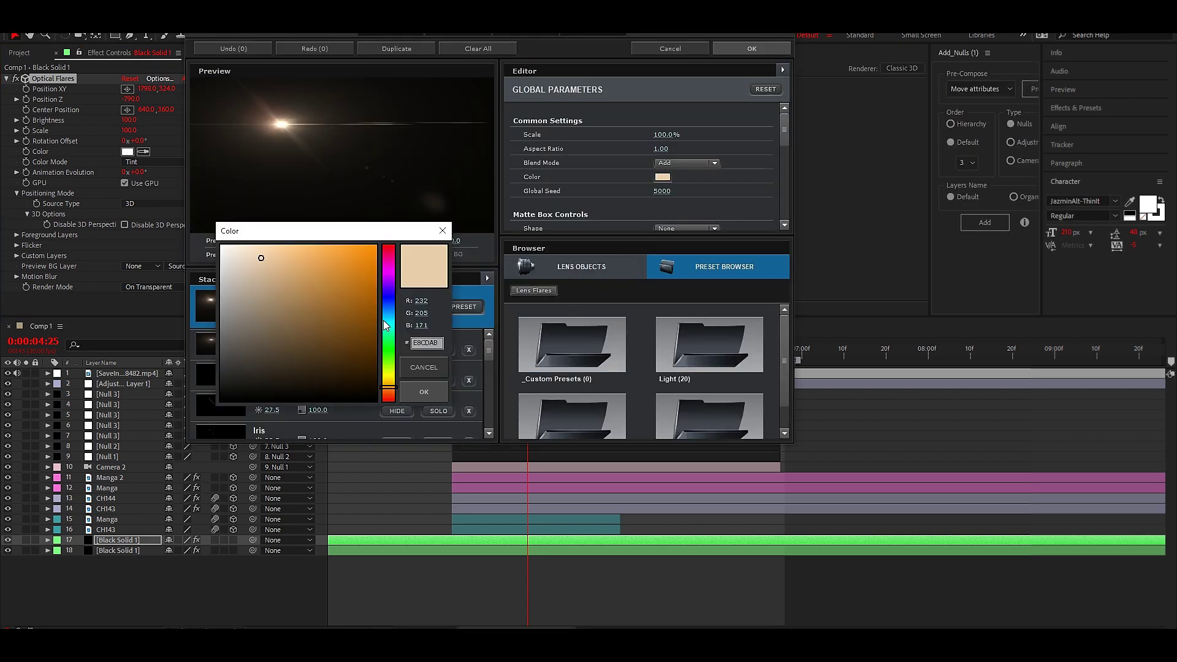
drag(566, 13, 672, 203)
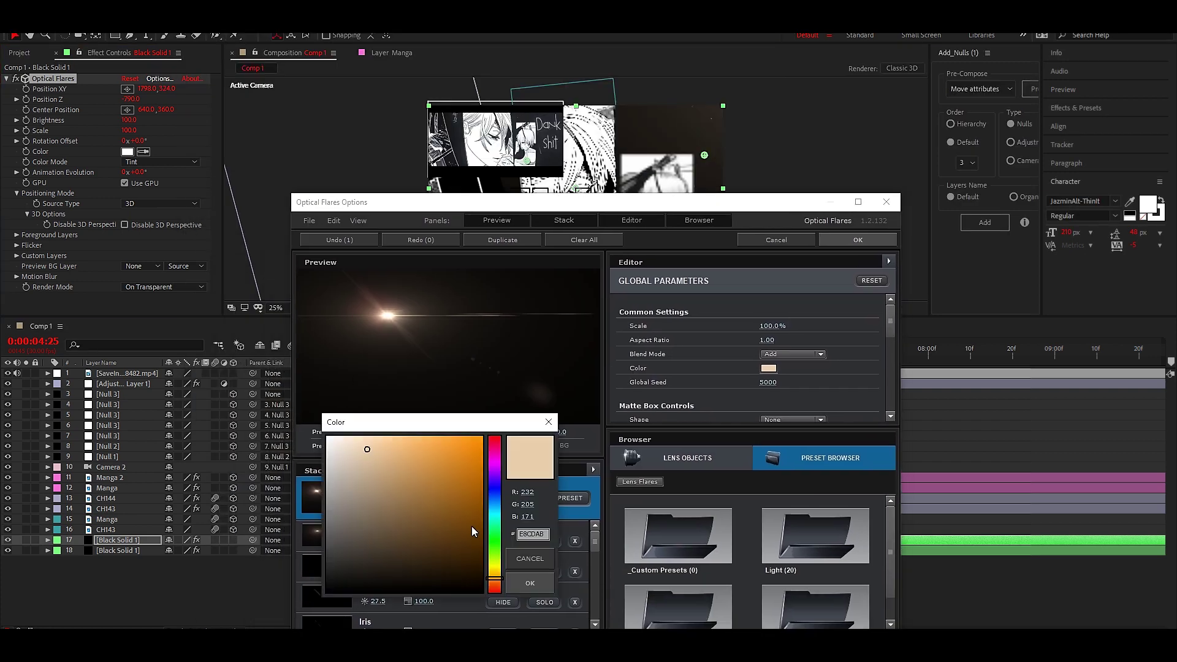
drag(476, 510, 367, 457)
click(354, 516)
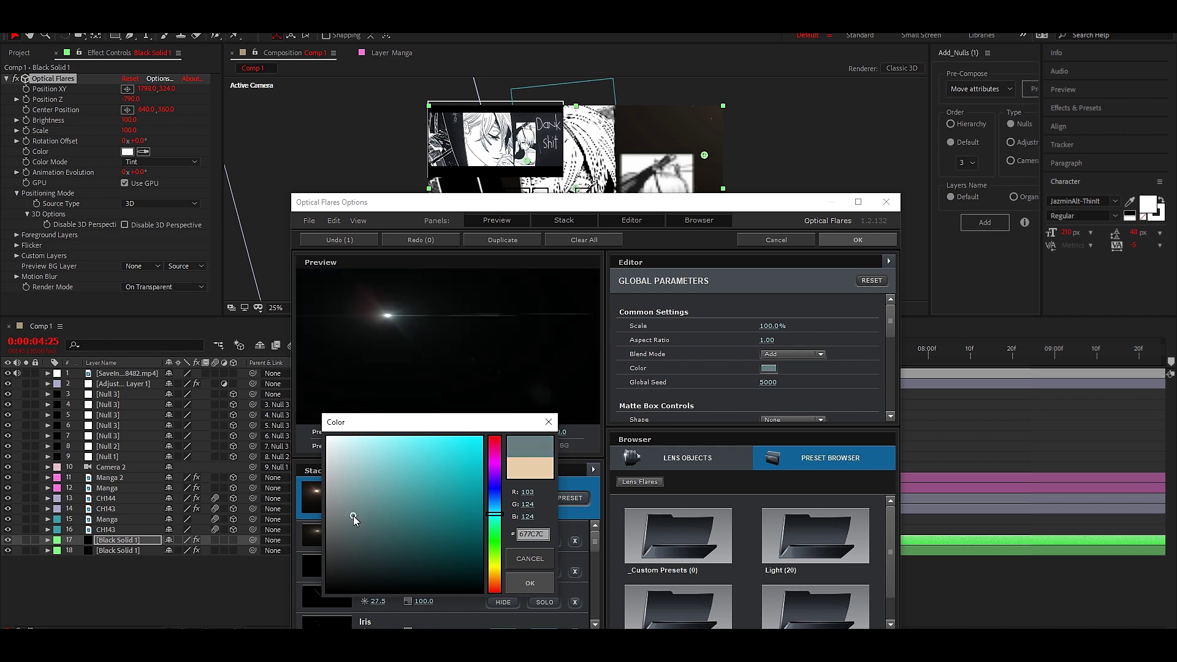
click(530, 583)
click(858, 240)
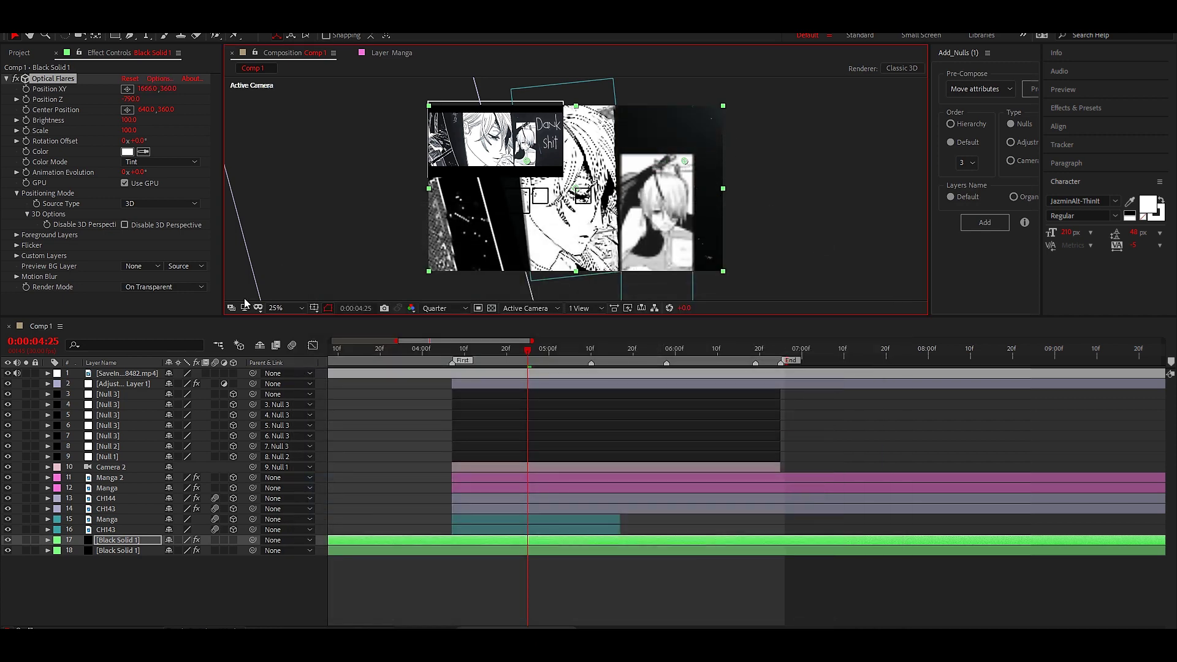
click(525, 551)
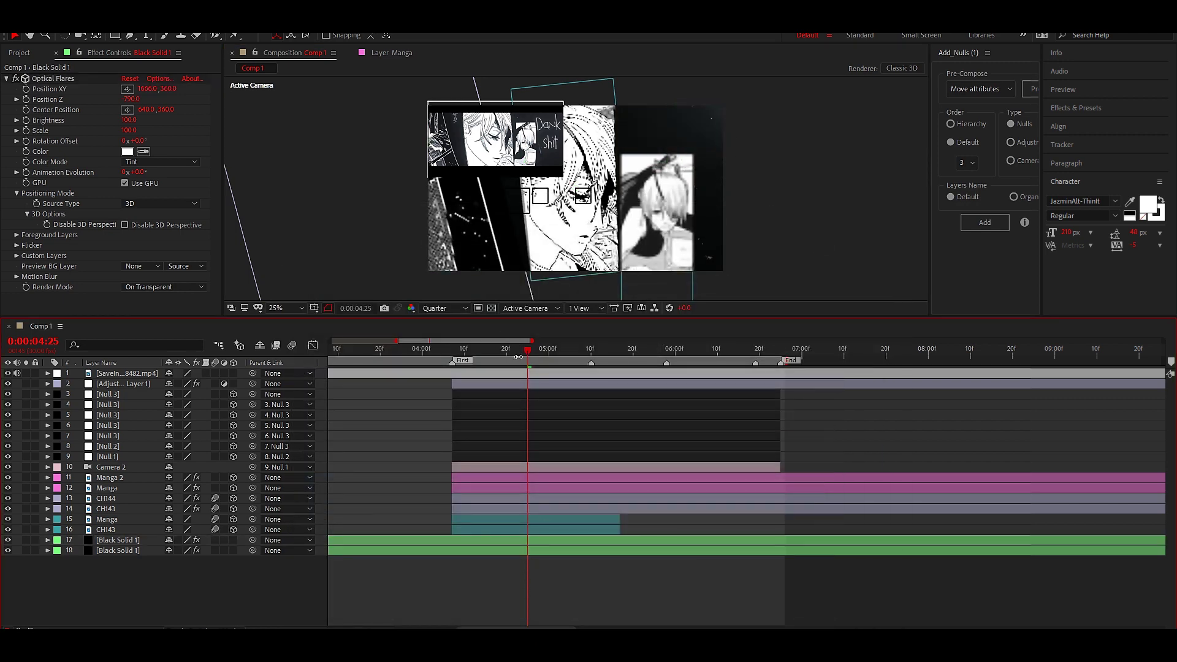
Step: Shift the Optical Flares Position XY to roughly 1354, 360 and preview it from 5:16
key(space)
key(comma)
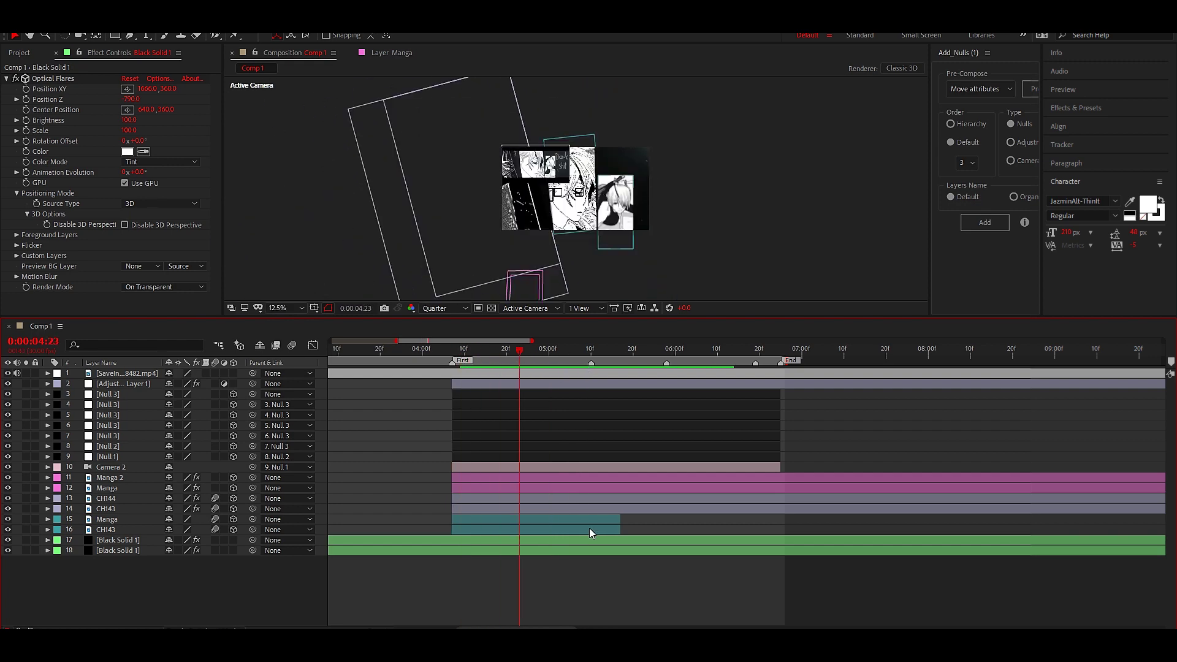
click(590, 540)
key(period)
drag(513, 349, 464, 349)
drag(682, 156, 749, 130)
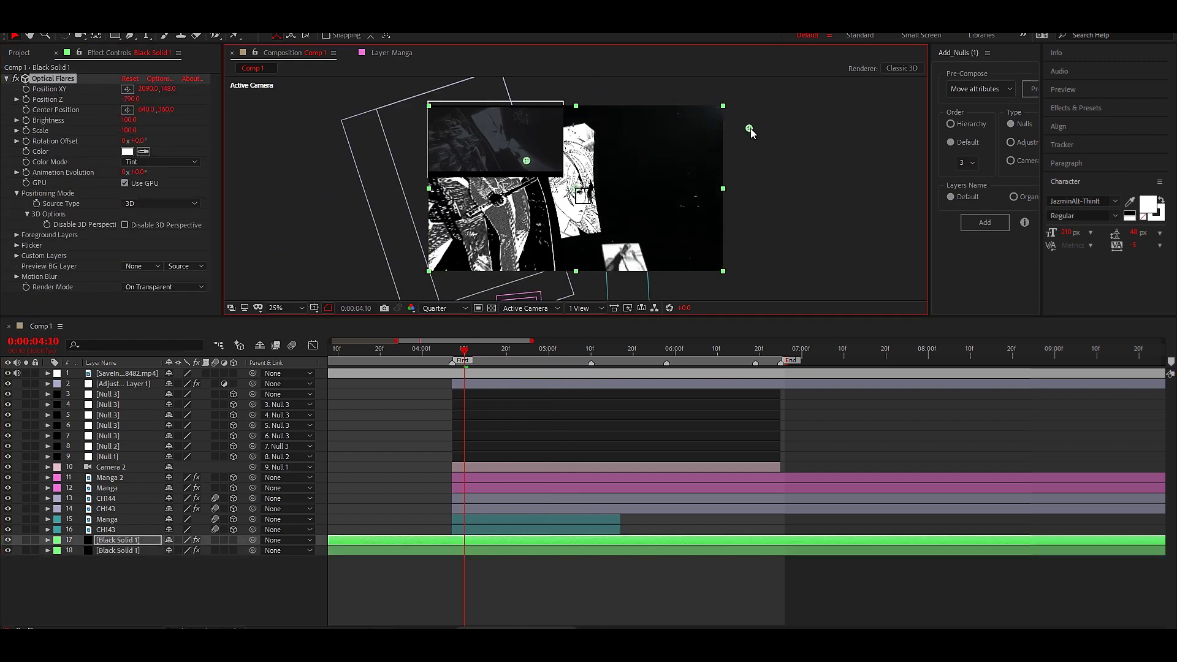
key(space)
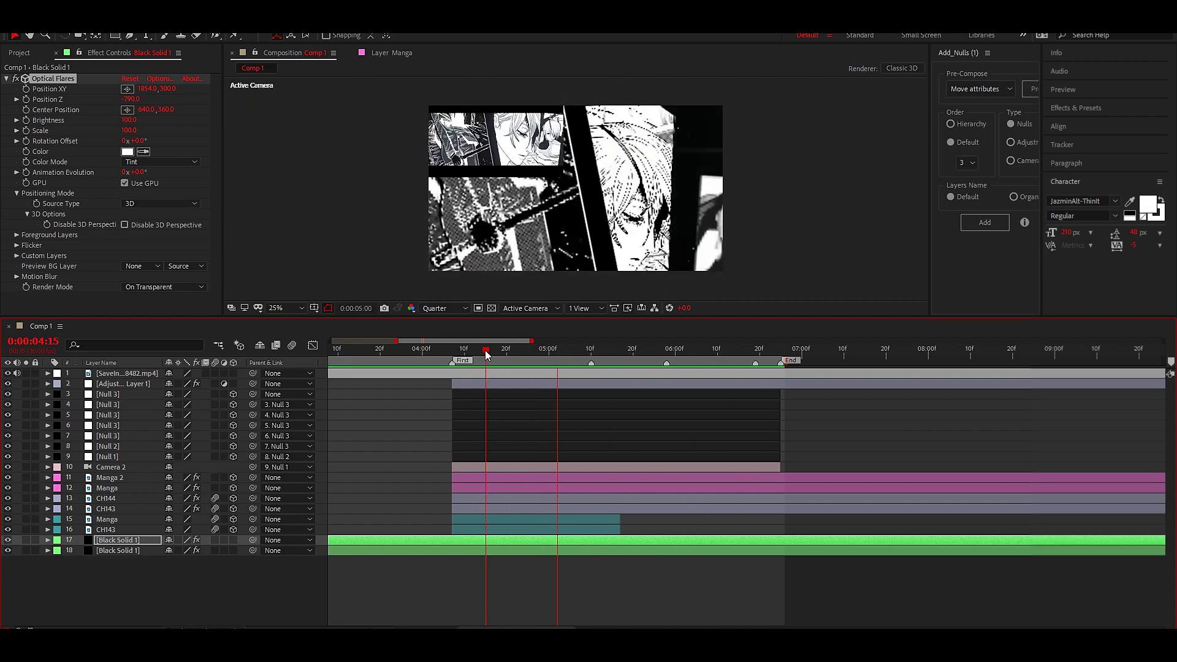
key(space)
drag(656, 413, 618, 427)
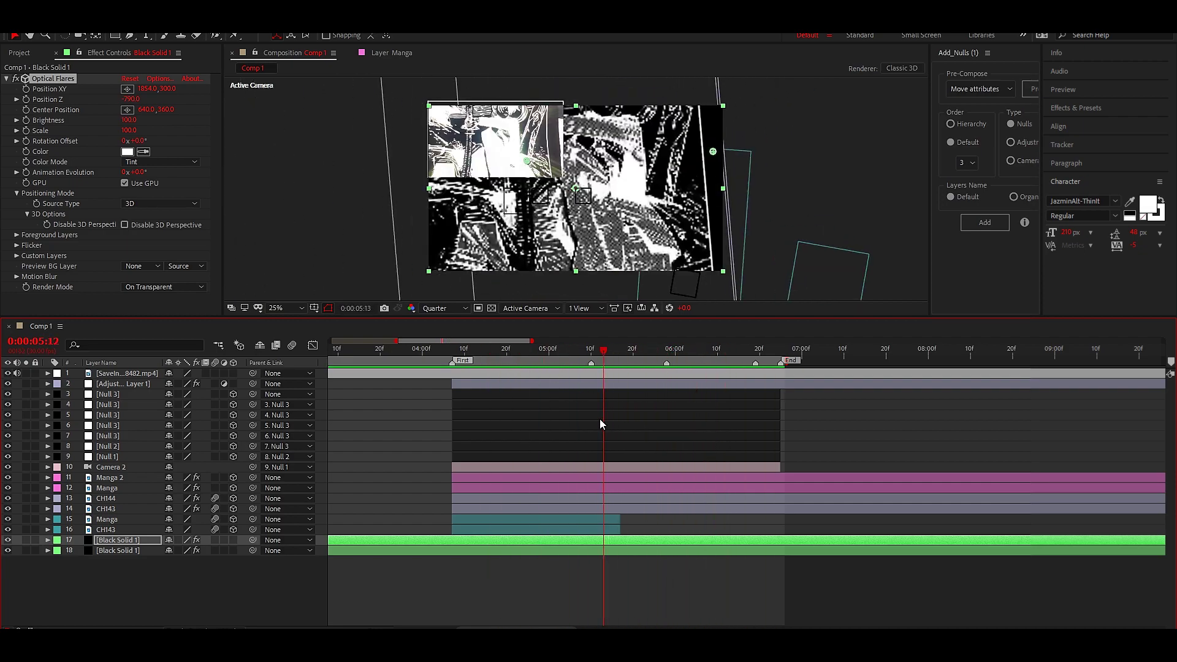
Step: Create Black Solid 2 and give it a brown label colour
click(632, 435)
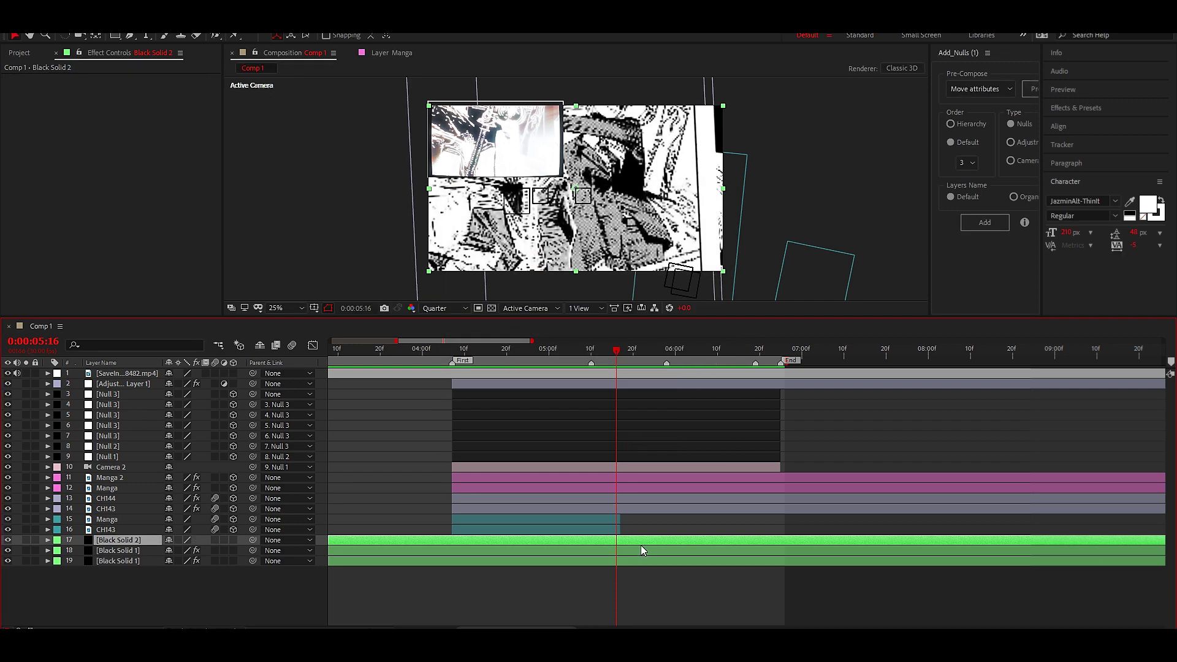
click(57, 540)
click(108, 491)
click(57, 540)
click(109, 482)
Step: Apply 3D Stroke to Black Solid 2 and keyframe its End value at 5:24
key(ctrl+space)
text(3d)
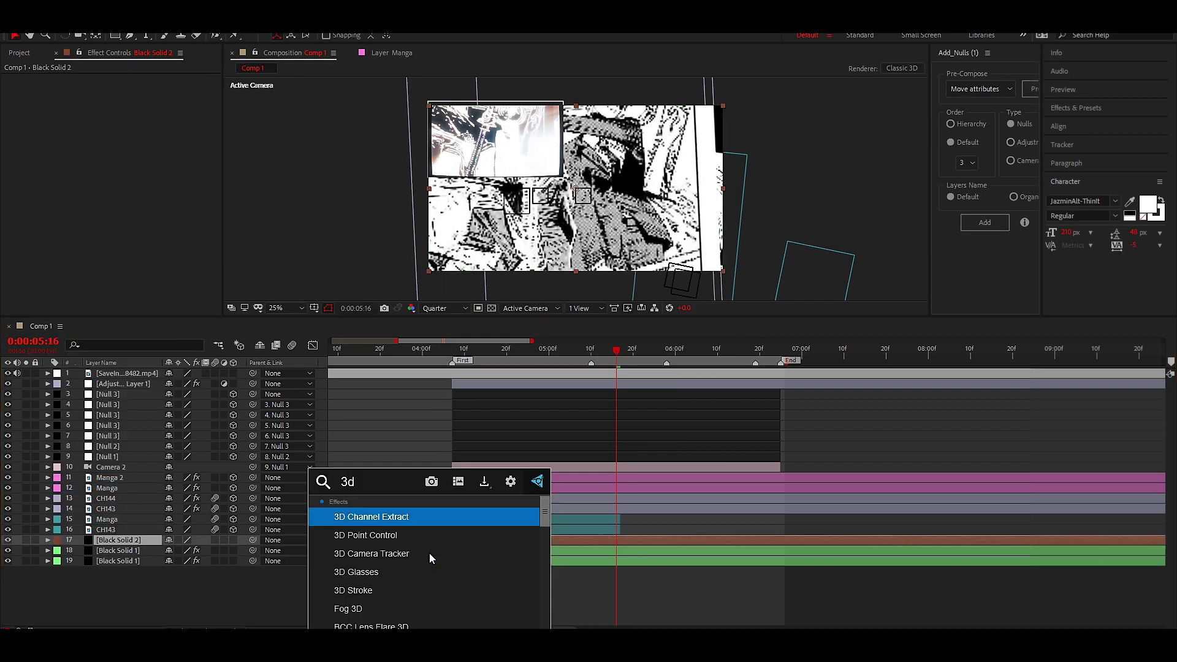
click(366, 517)
drag(626, 359, 651, 363)
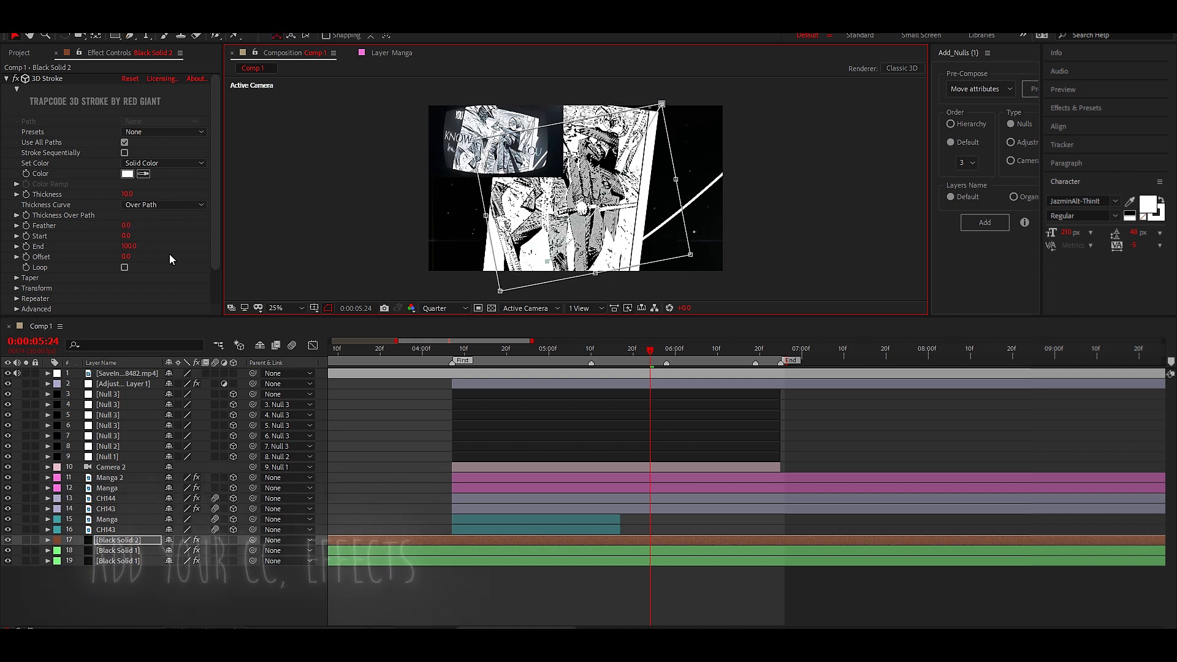
click(26, 246)
key(u)
drag(650, 350, 624, 351)
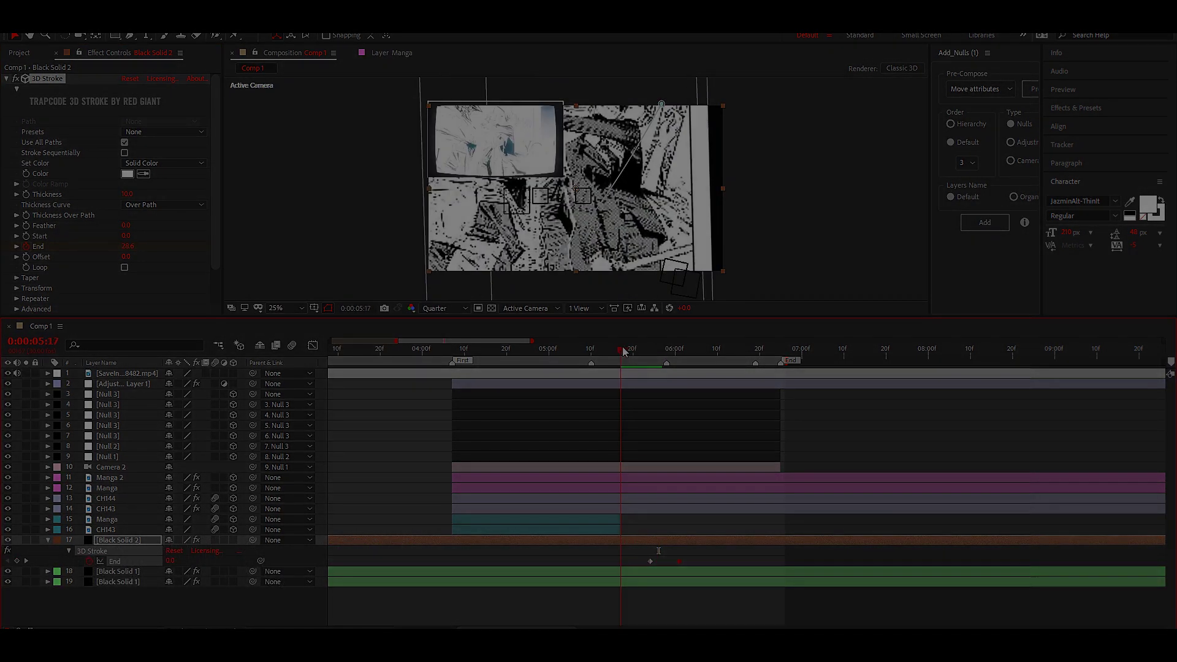